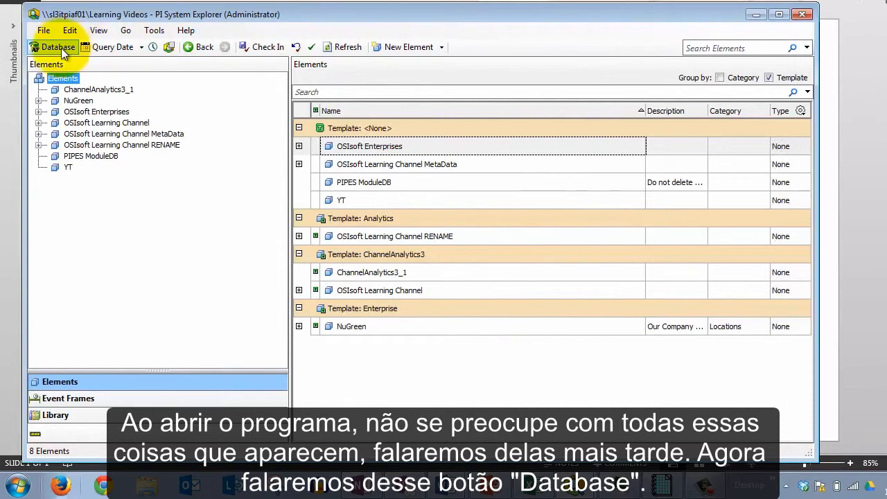
Open the database selector to view the available AF databases, then close it
click(61, 48)
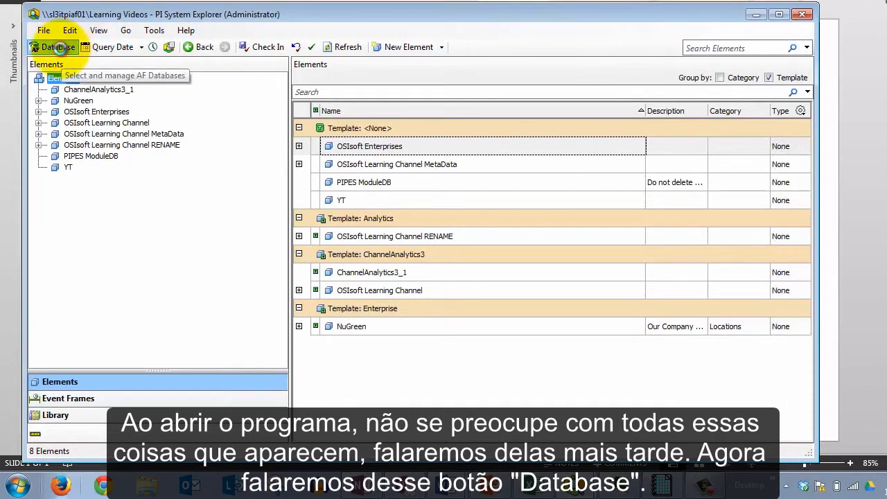
drag(337, 58, 496, 57)
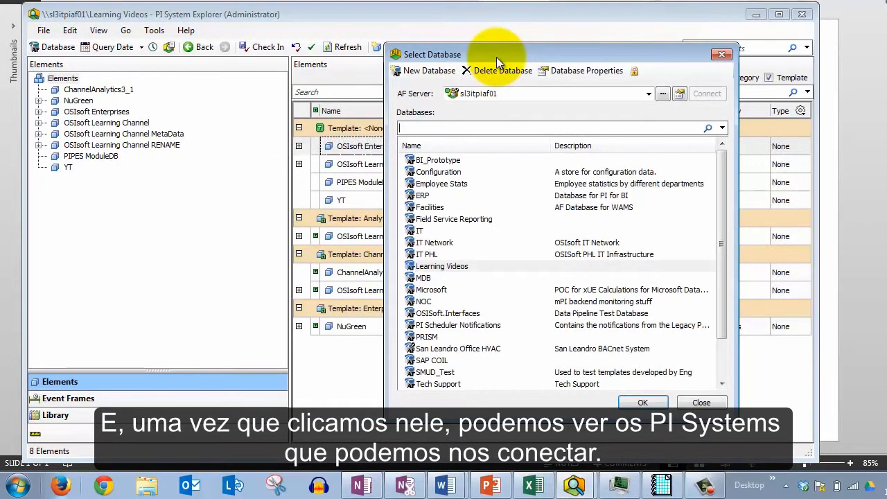
click(721, 54)
drag(686, 16, 687, 285)
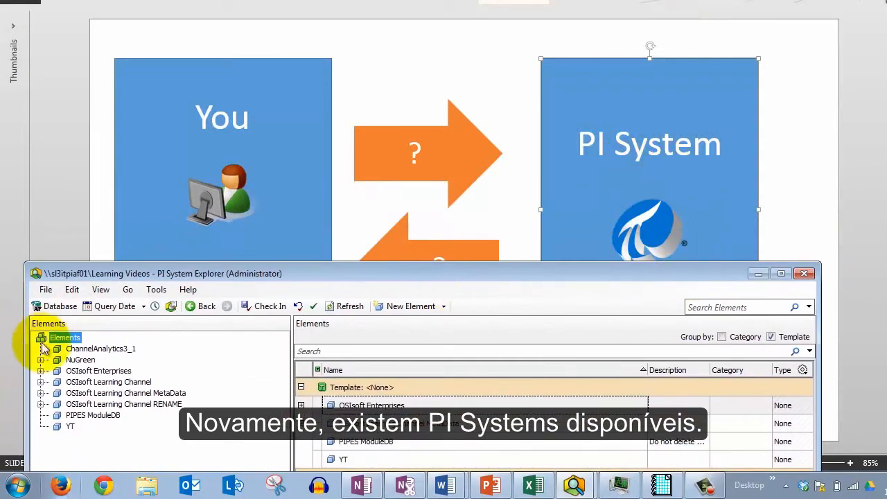
Reopen the database selector and choose sl3itpiaf01 as the AF server to review its databases
click(50, 306)
drag(369, 102, 194, 74)
click(333, 113)
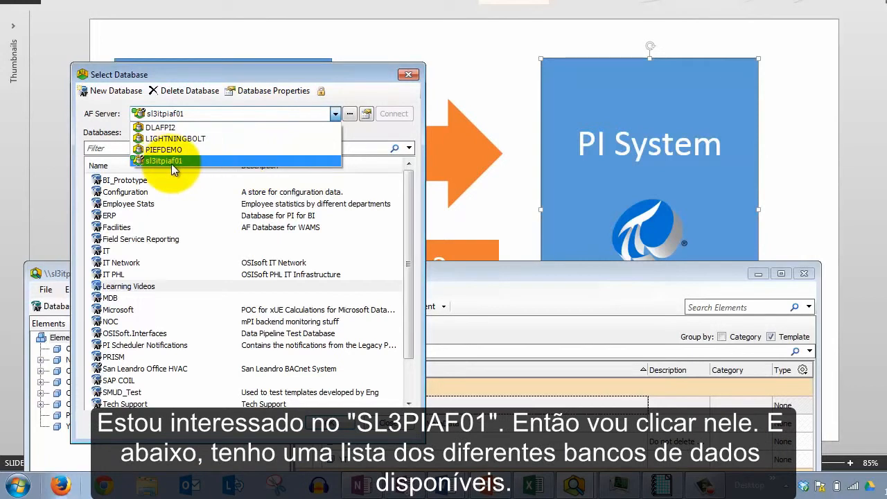
click(189, 161)
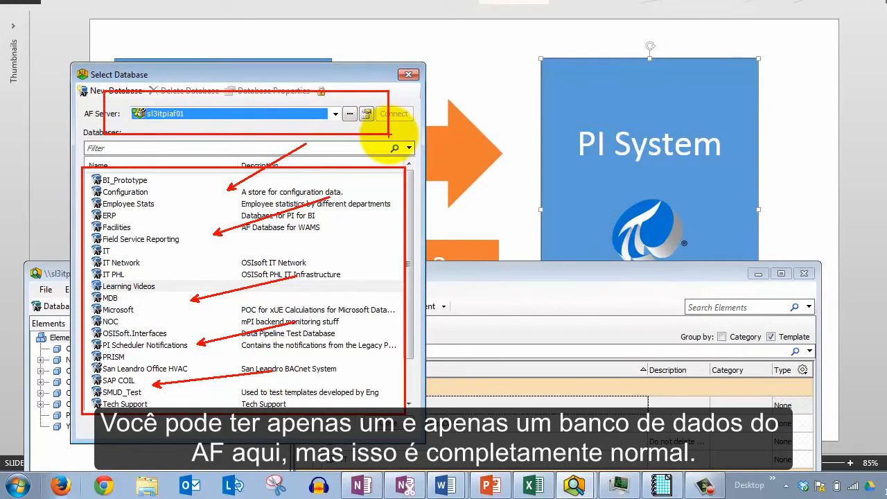
click(173, 179)
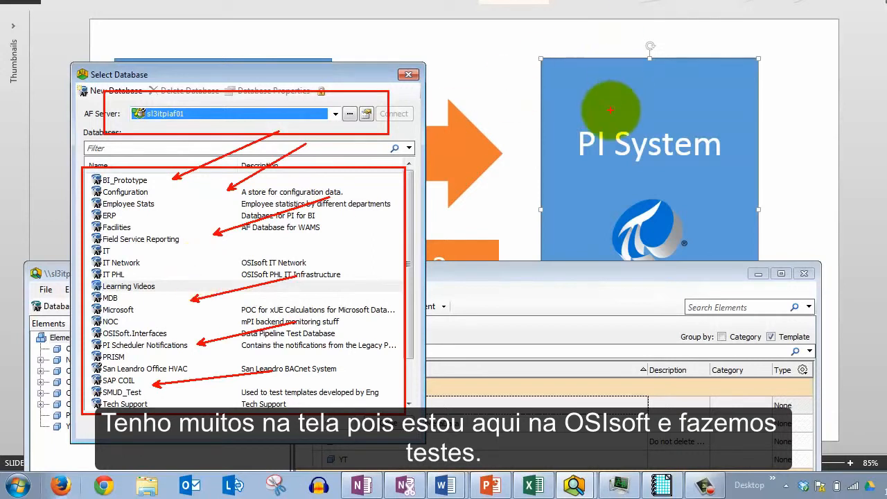
key(Escape)
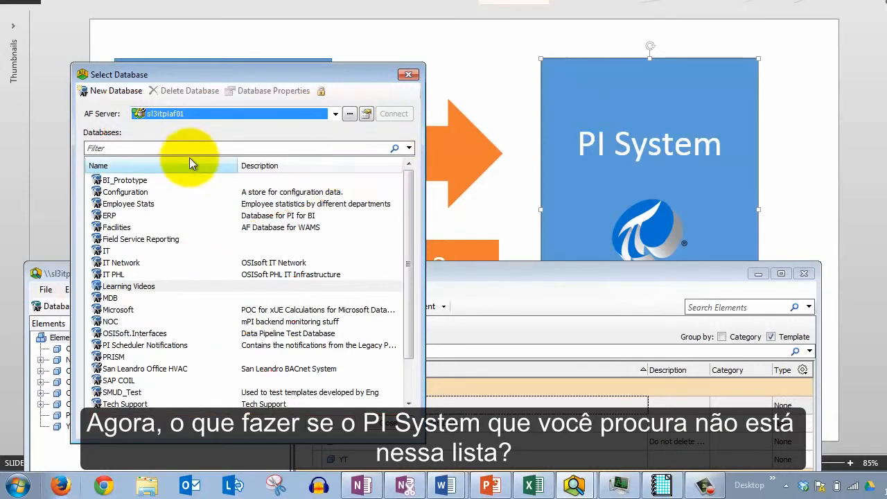
Open the AF Servers list from the AF server selector and browse the listed servers
click(333, 115)
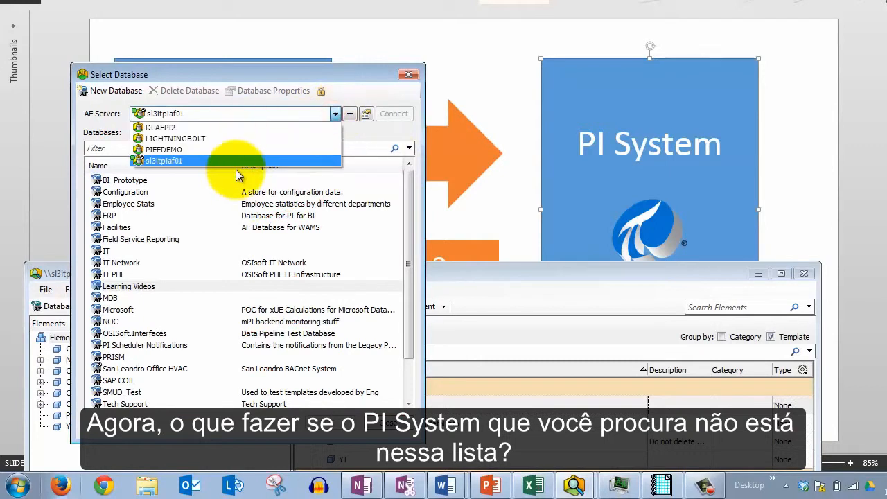
click(151, 161)
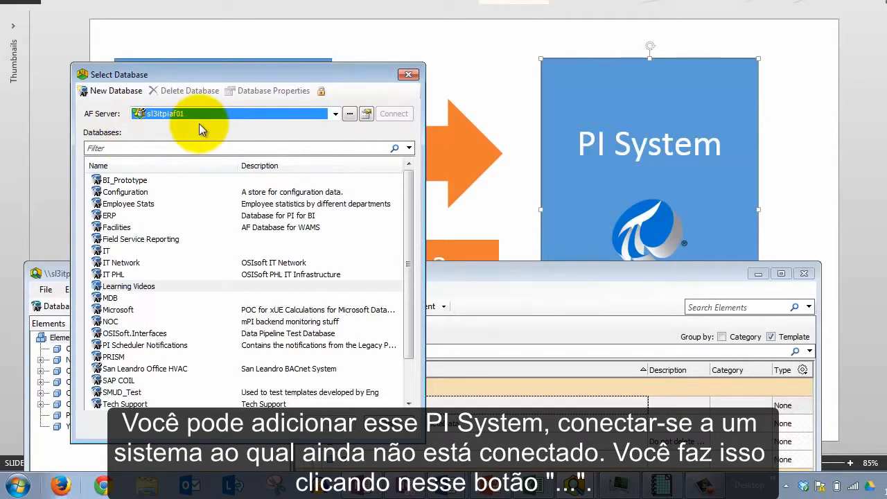
click(351, 115)
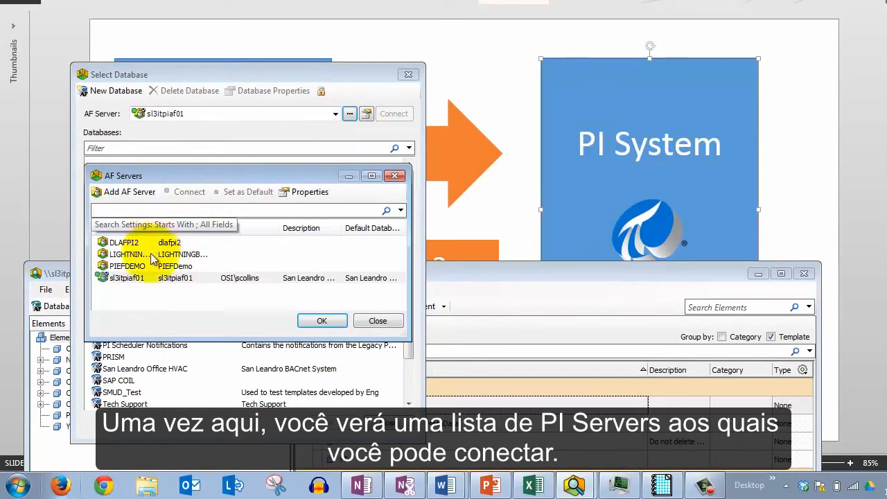
drag(163, 179, 239, 192)
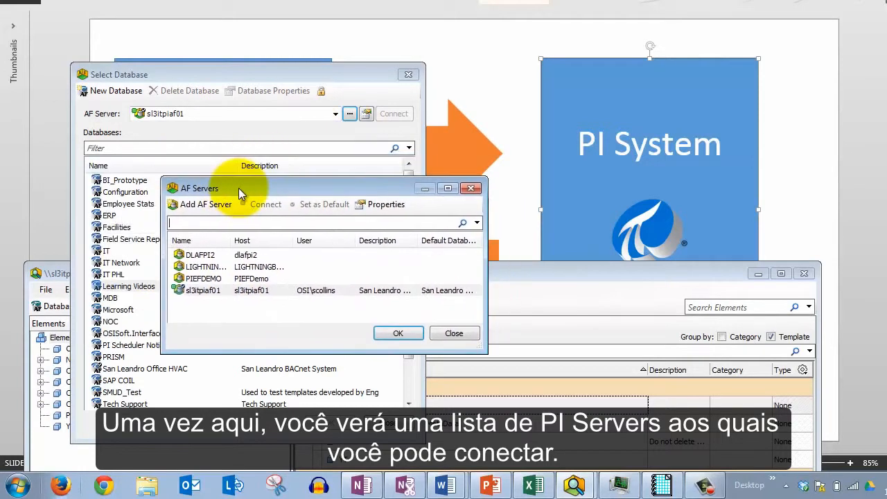
click(198, 253)
click(219, 279)
click(212, 290)
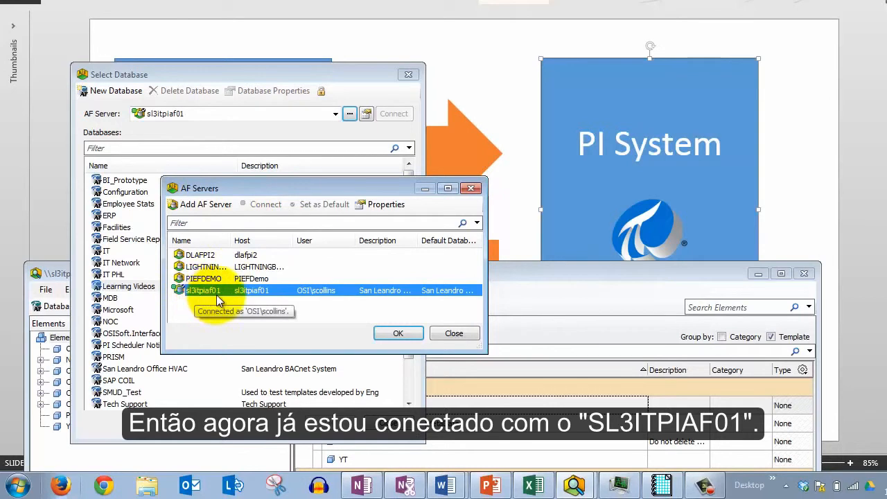
Filter the AF Servers list for sl3itpiaf01, then clear the filter
click(201, 223)
text(sl3itpiaf01)
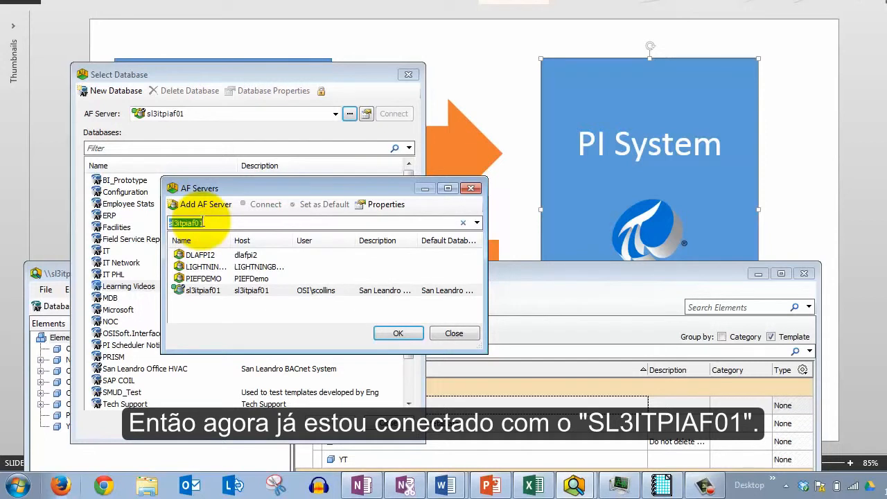
key(Return)
key(ctrl+c)
click(211, 276)
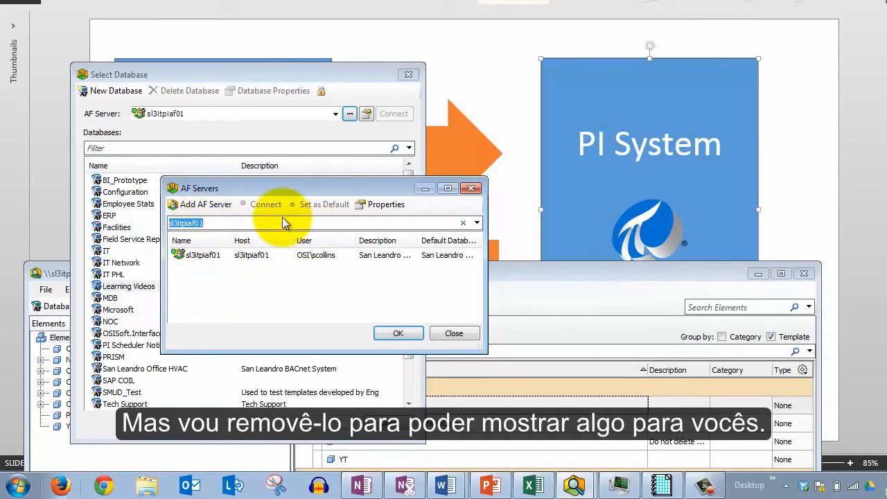
click(463, 223)
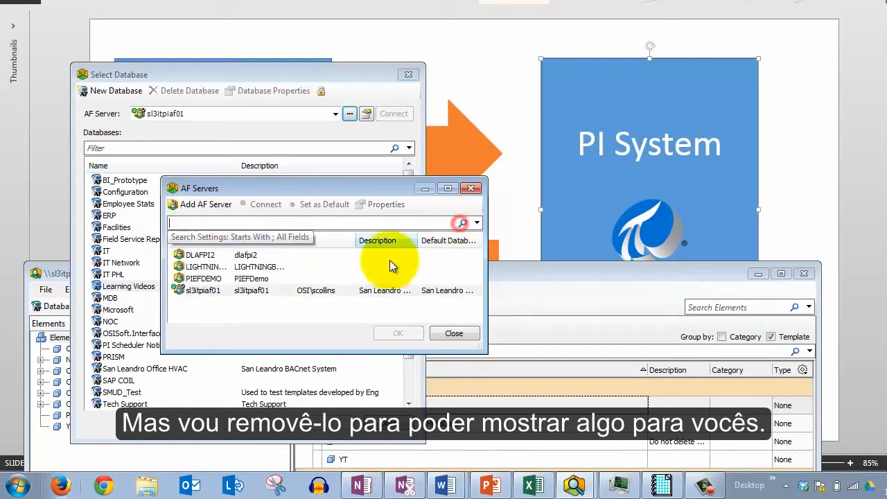
Remove the sl3itpiaf01 server from the AF Servers list
click(208, 290)
right_click(222, 290)
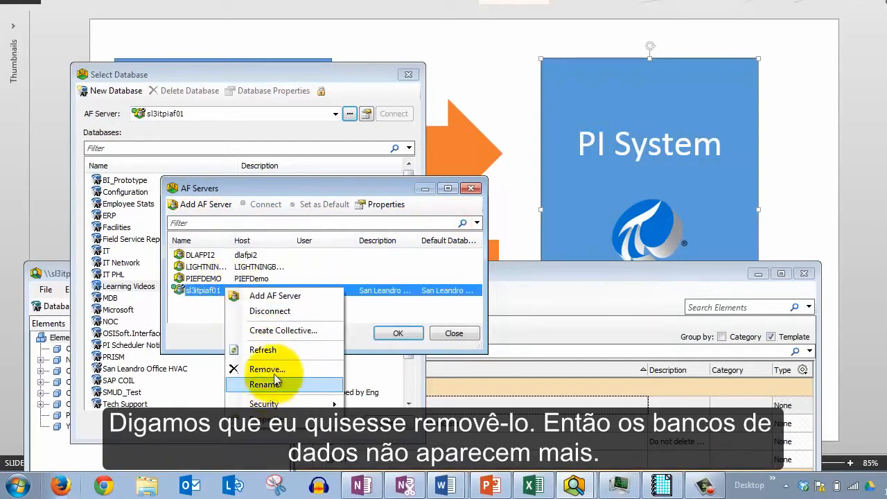
click(274, 371)
click(513, 276)
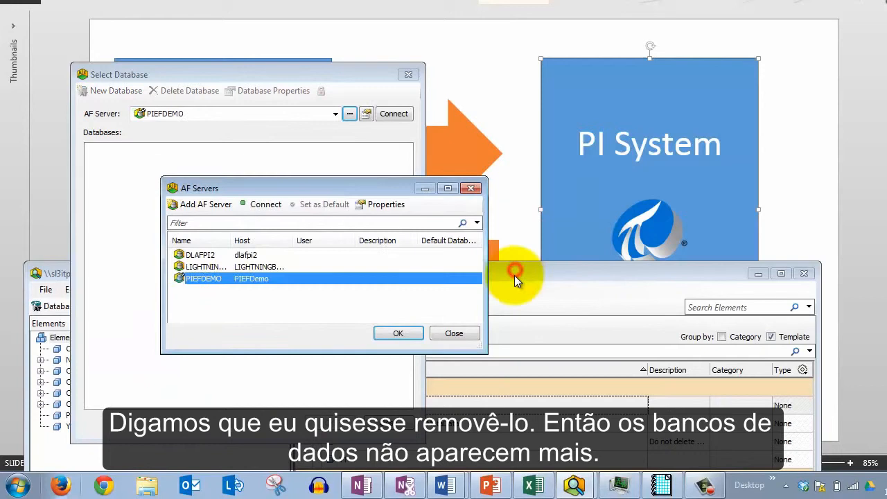
click(314, 297)
drag(301, 190, 347, 148)
Add a new AF server and paste sl3itpiaf01 as its name
right_click(251, 254)
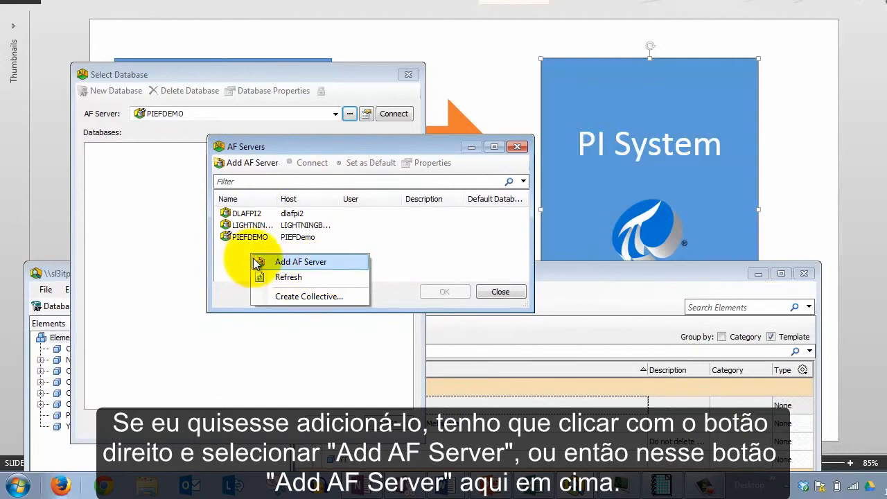
click(238, 259)
click(234, 169)
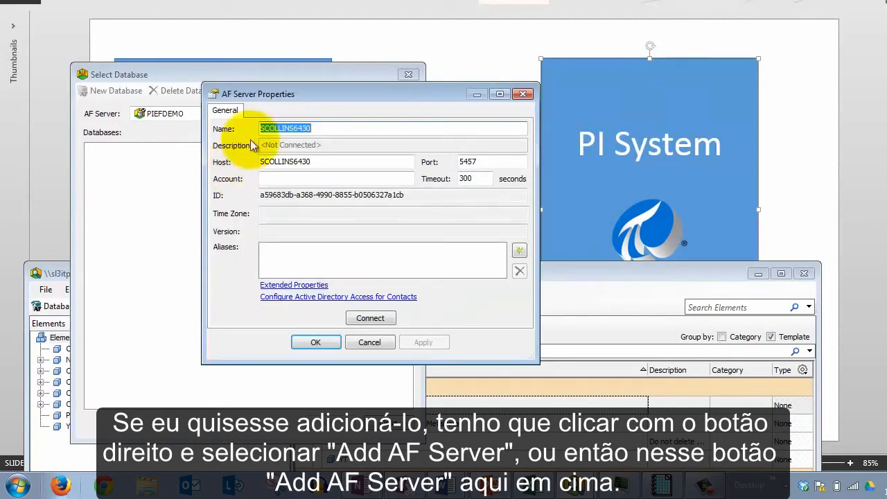
drag(298, 89, 318, 179)
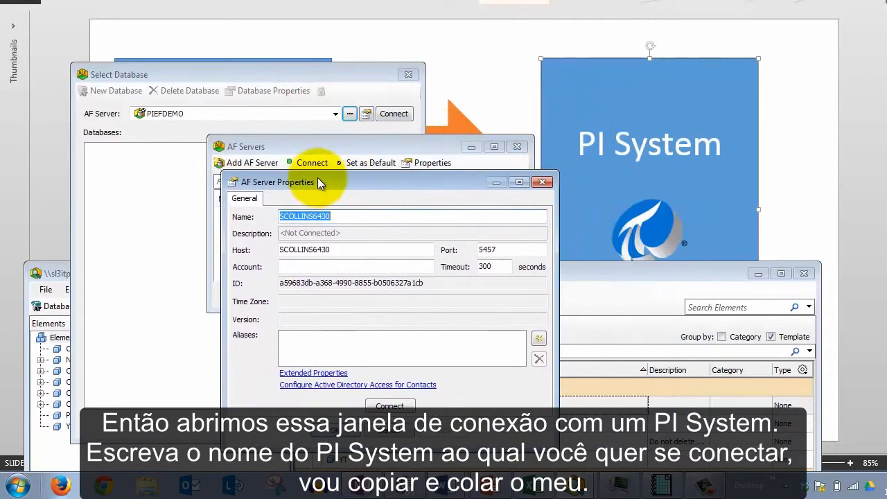
key(ctrl+v)
click(340, 216)
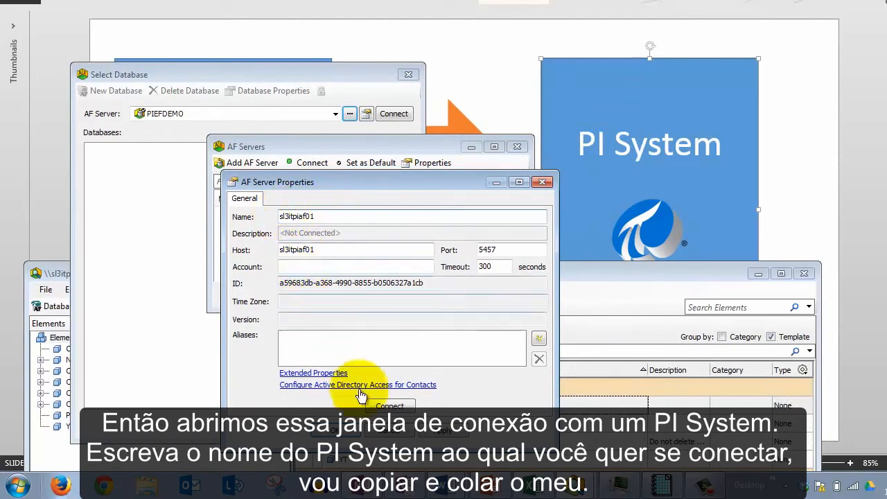
Connect to the new server, confirm saving the changes, and close its properties
click(410, 408)
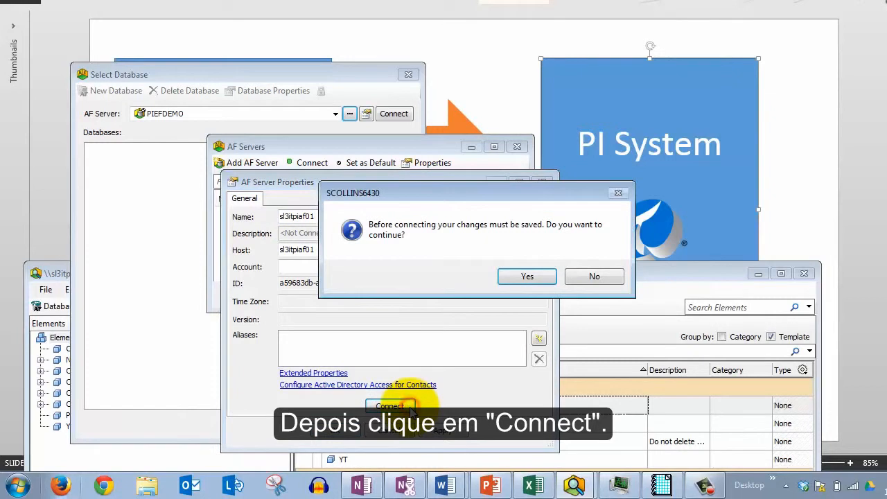
click(524, 279)
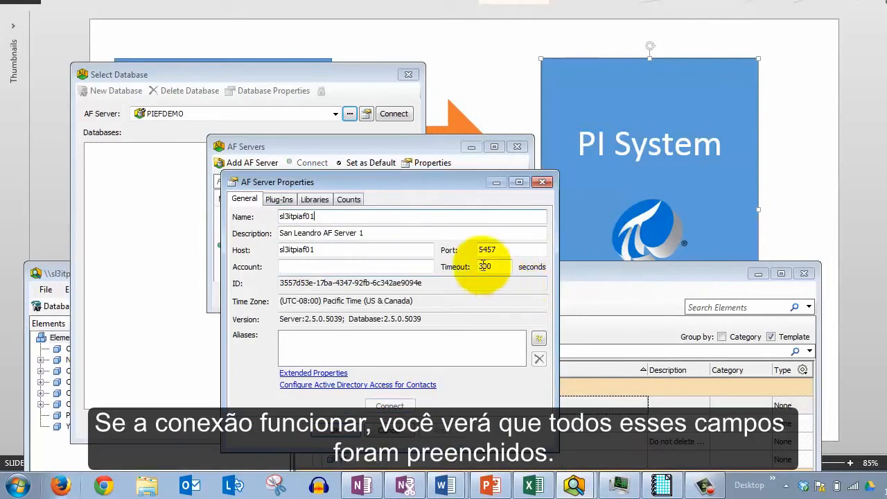
drag(435, 286, 283, 319)
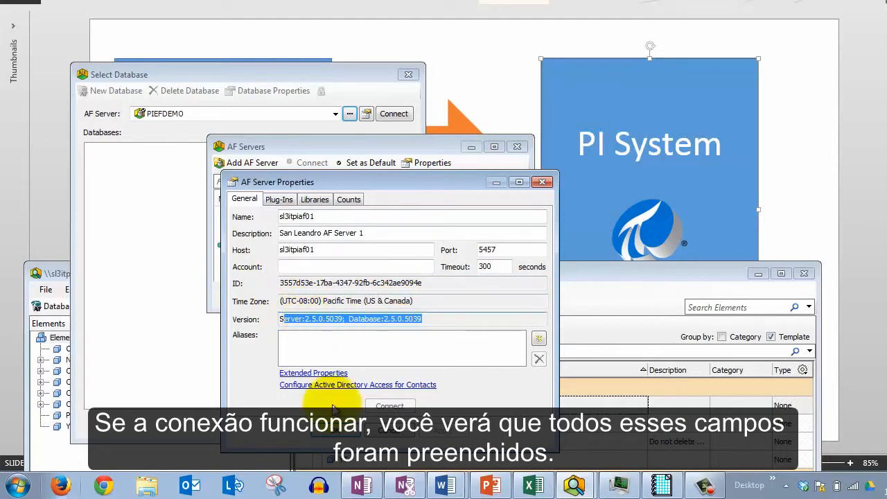
click(343, 433)
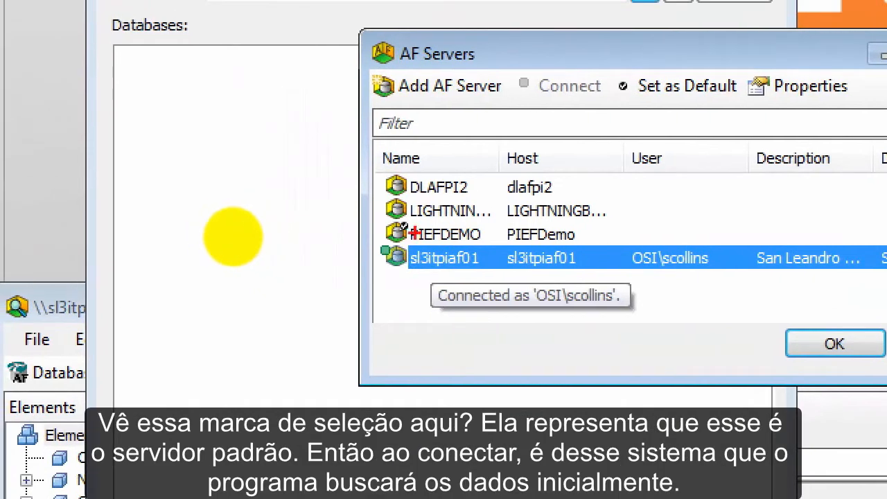
Set sl3itpiaf01 as the default AF server and close the AF Servers list
drag(379, 220, 241, 162)
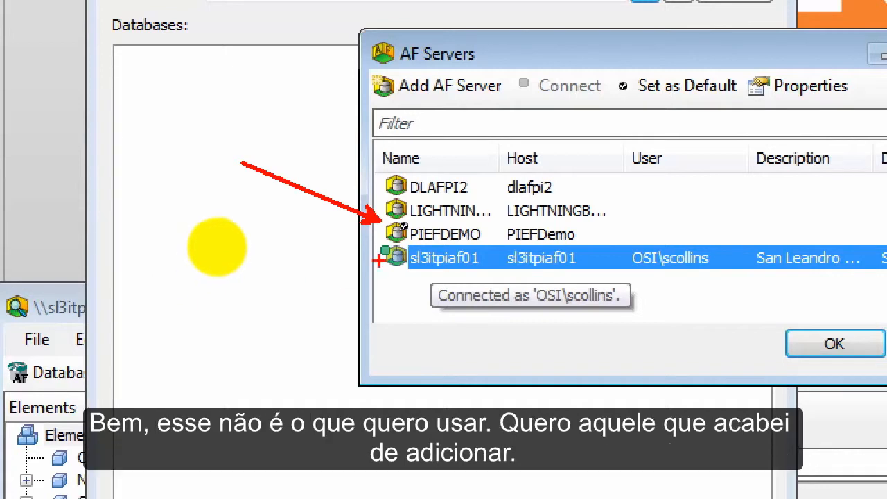
drag(354, 197, 615, 246)
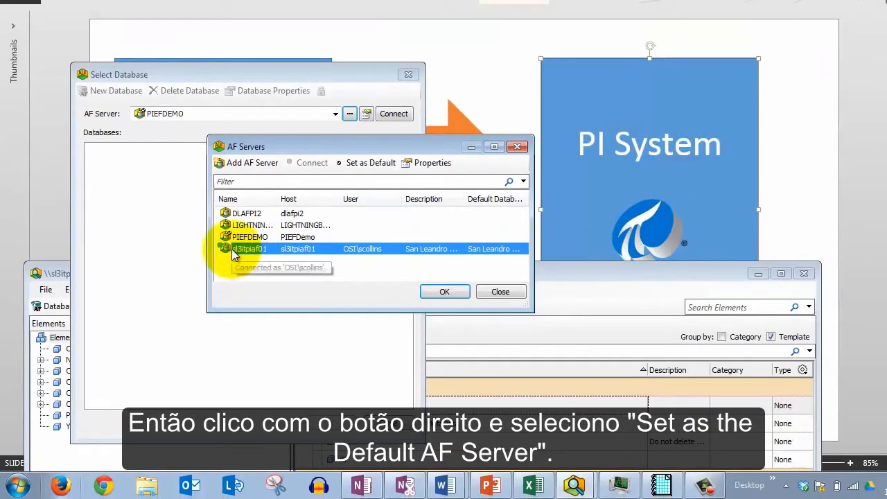
right_click(231, 249)
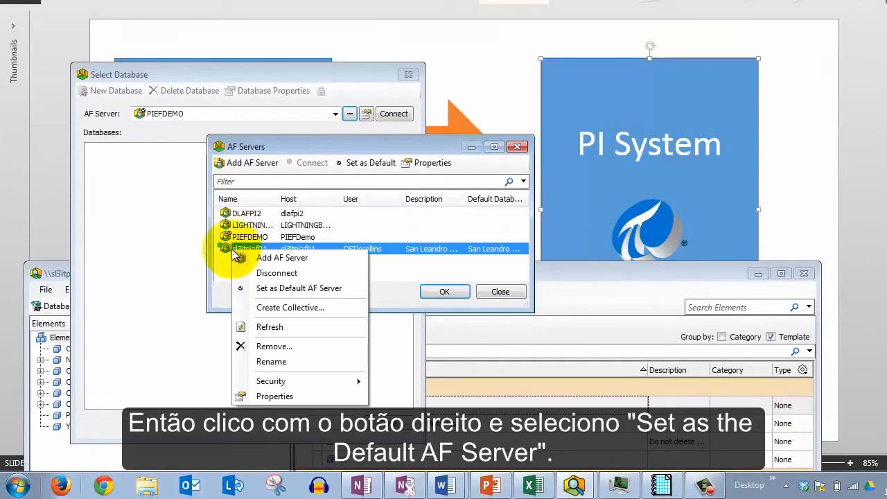
click(341, 290)
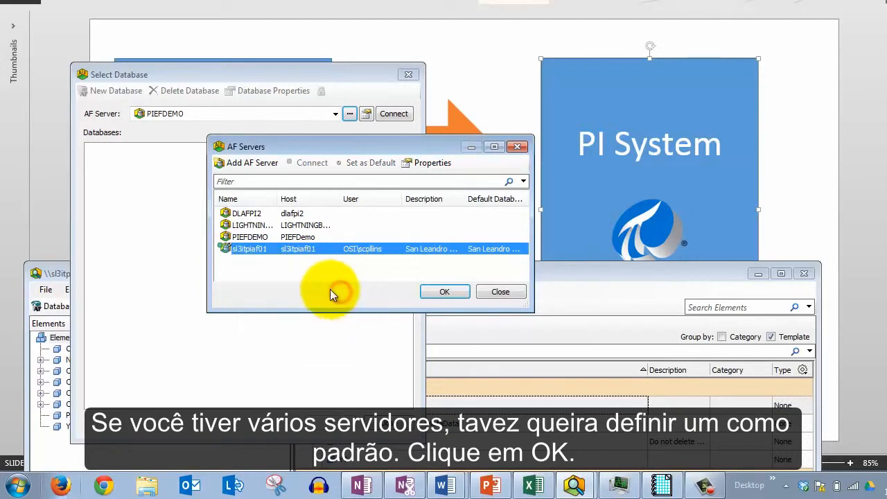
click(441, 292)
Open the Learning Videos database from the server's database list
drag(222, 74, 475, 60)
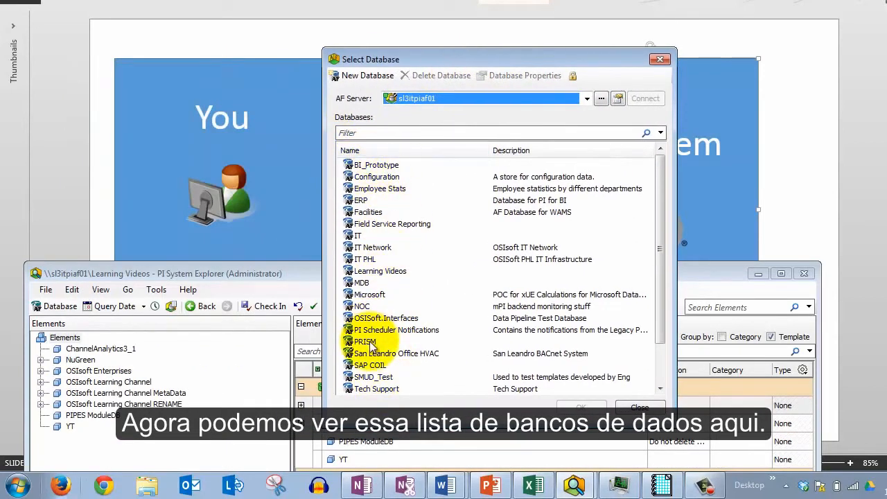
click(381, 272)
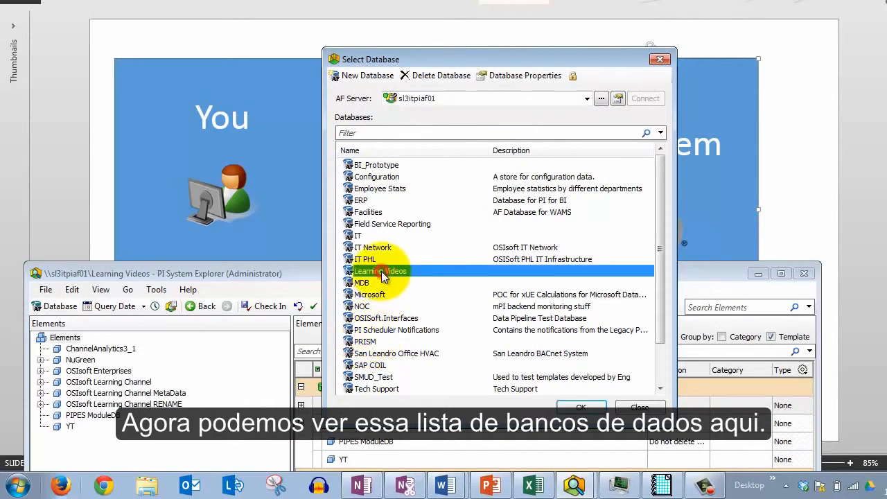
double_click(382, 273)
drag(379, 276, 406, 29)
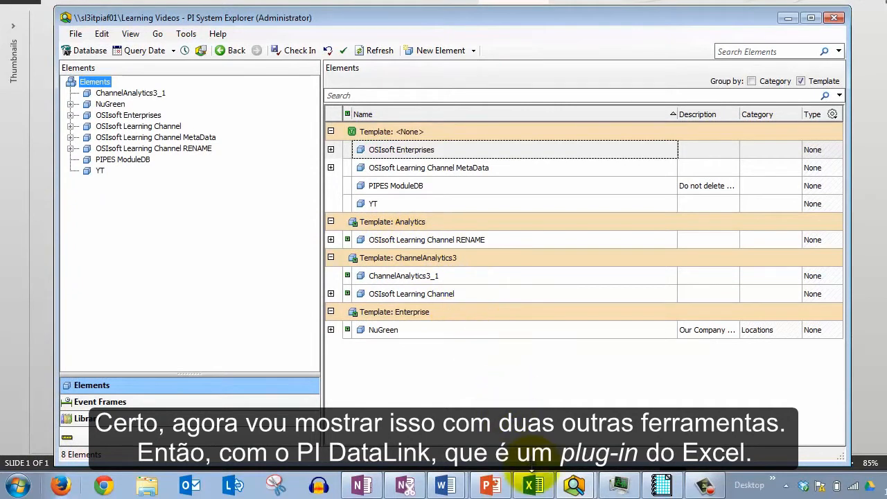
Switch to Excel and open the PI DataLink settings
click(532, 484)
drag(523, 44, 387, 39)
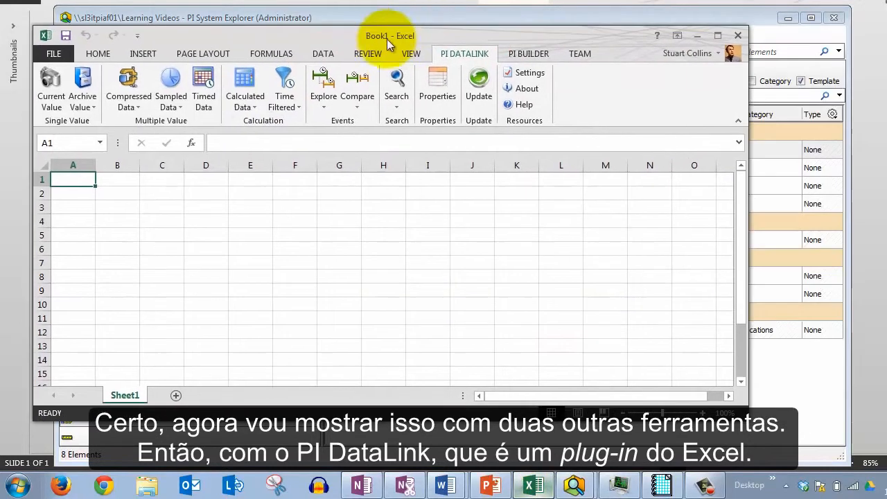
click(455, 53)
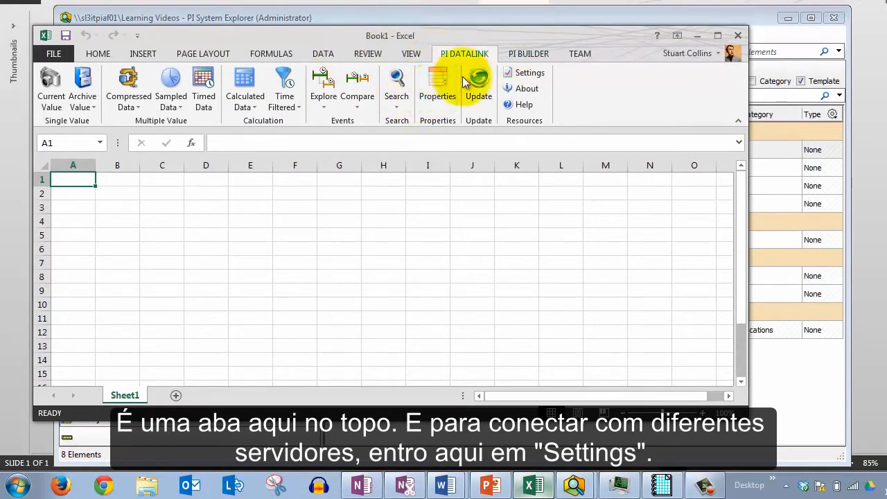
click(524, 76)
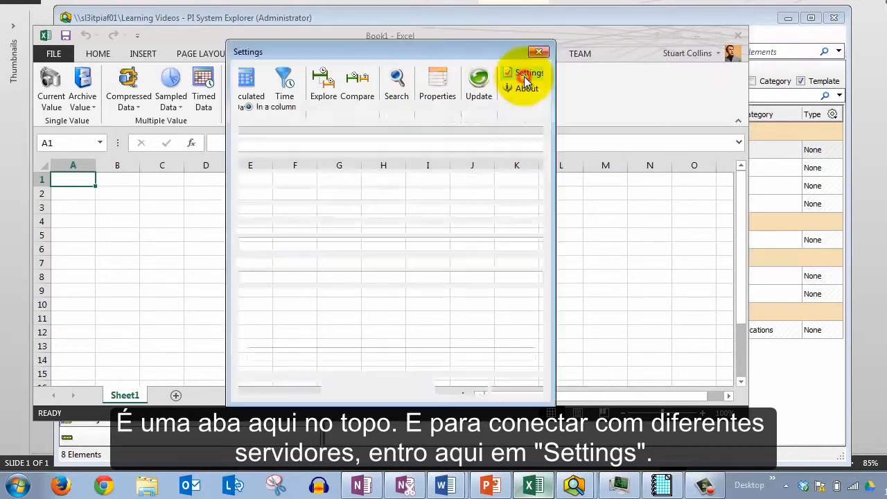
Open the Connection Manager from the PI DataLink settings and examine the server list and its add-server options
drag(494, 54, 354, 82)
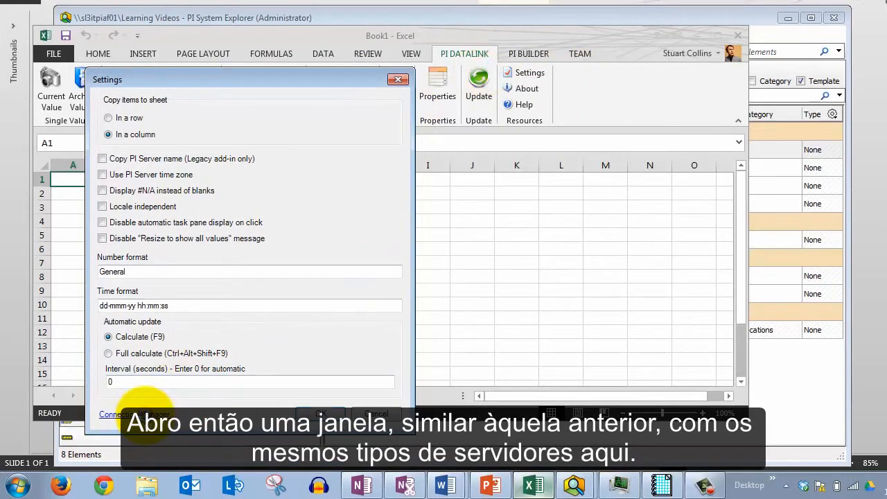
click(135, 414)
drag(257, 92, 521, 79)
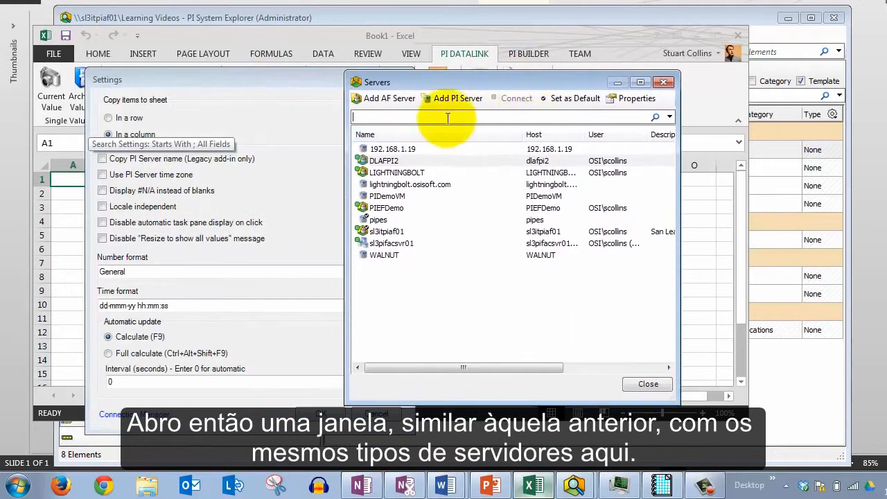
click(392, 233)
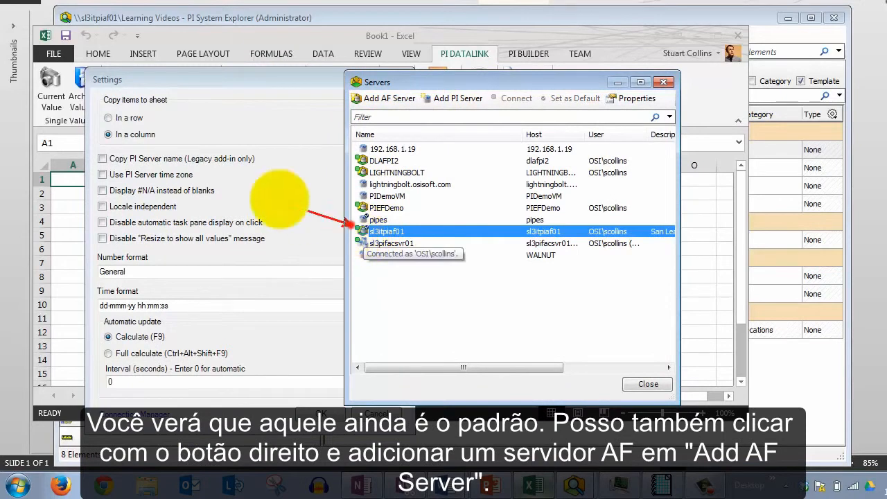
right_click(378, 272)
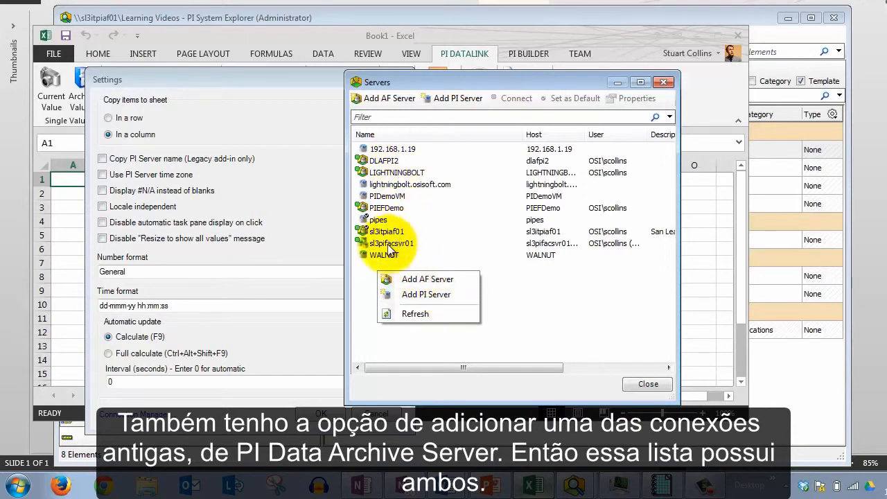
click(505, 306)
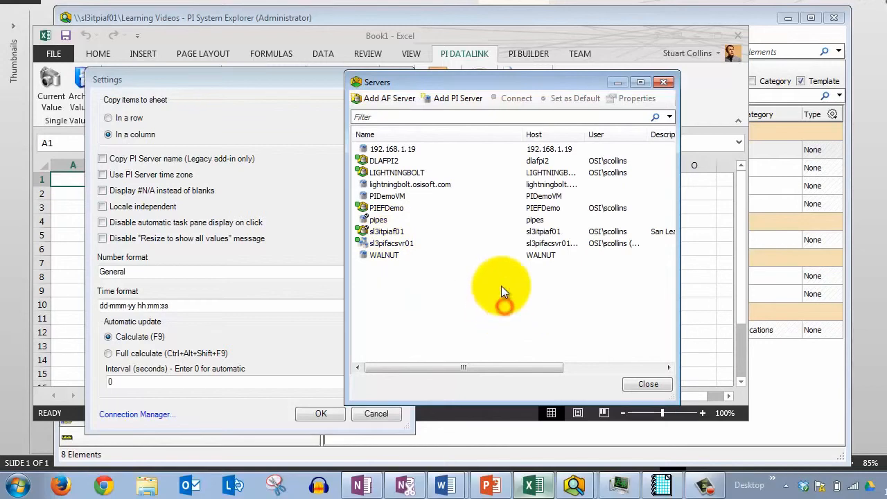
Close the servers list and the Settings dialog, and minimize Excel
click(663, 82)
click(400, 79)
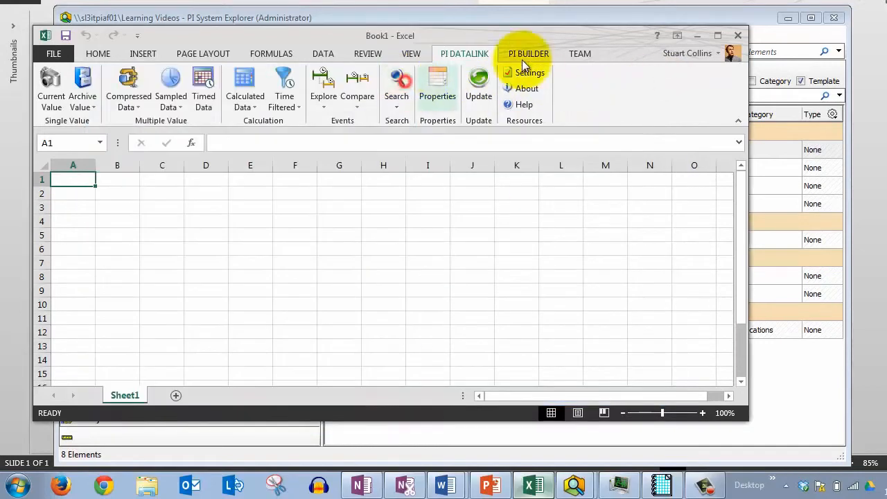
click(693, 35)
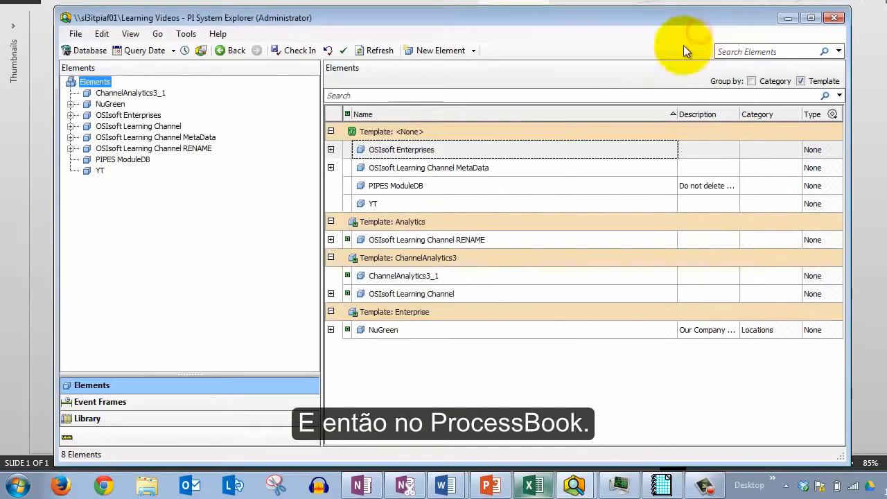
Switch to PI ProcessBook and open its PI Systems database selection to review the AF server and databases
click(667, 485)
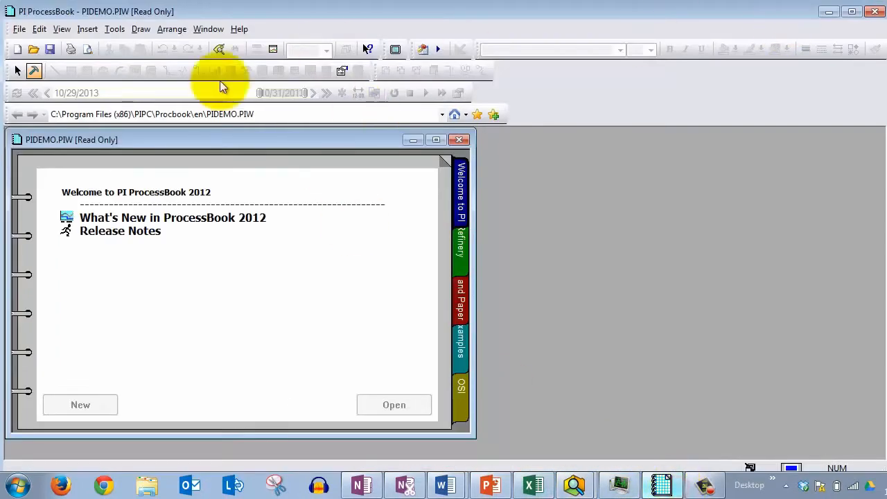
click(20, 29)
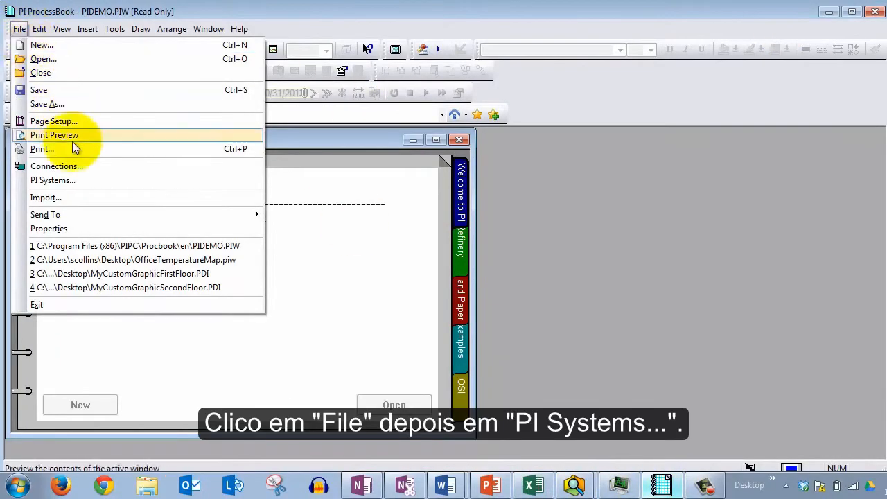
click(76, 180)
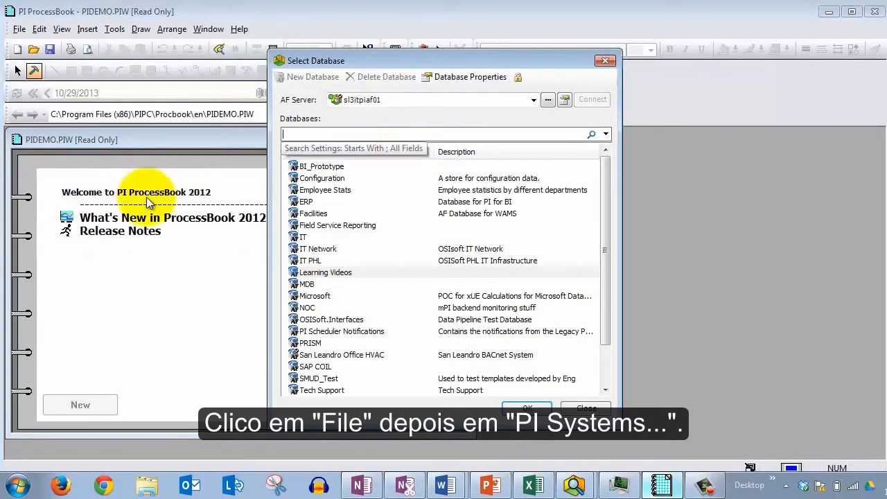
drag(458, 61, 426, 59)
click(501, 100)
click(503, 101)
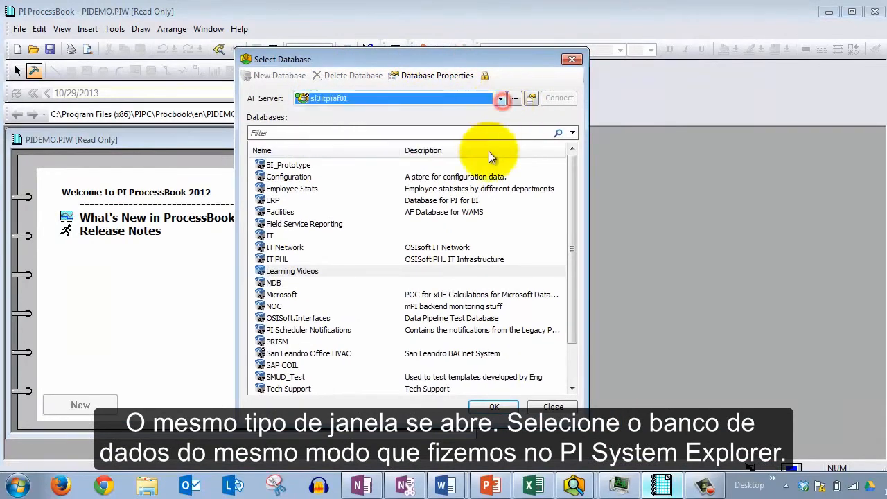
drag(587, 416, 683, 444)
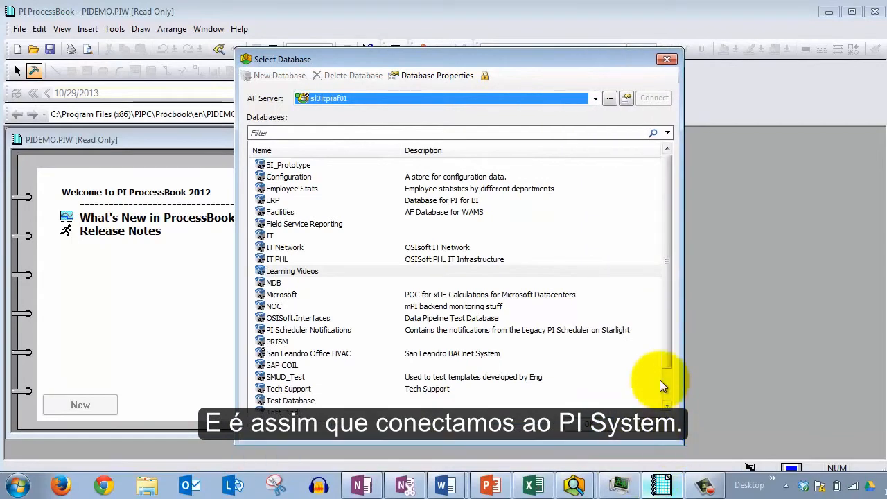
click(667, 61)
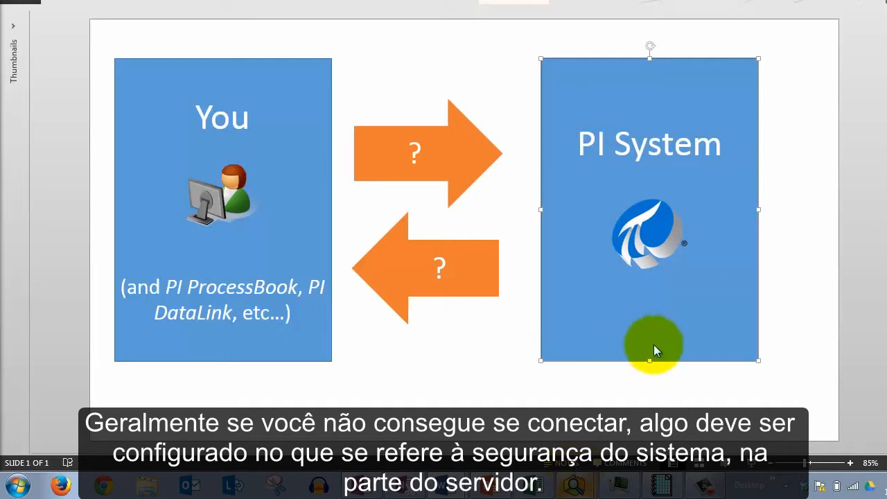
click(579, 144)
drag(577, 143, 714, 144)
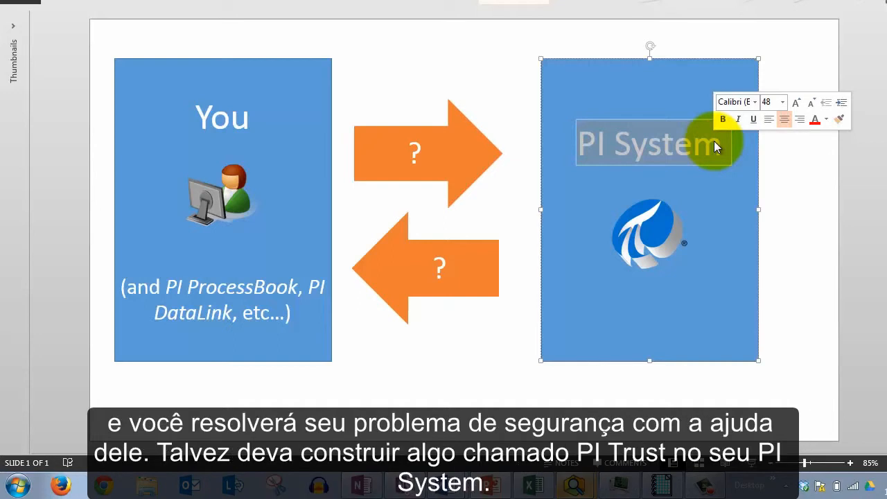
click(678, 143)
drag(581, 145, 769, 134)
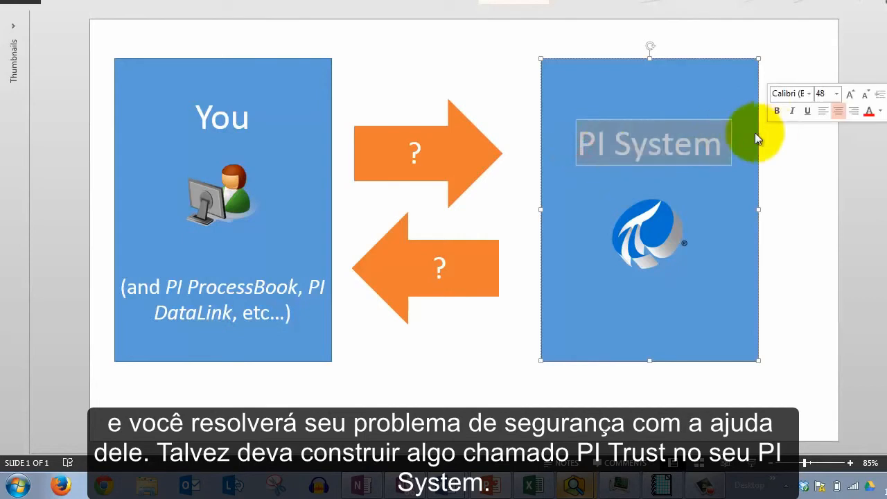
click(663, 135)
drag(575, 147, 718, 147)
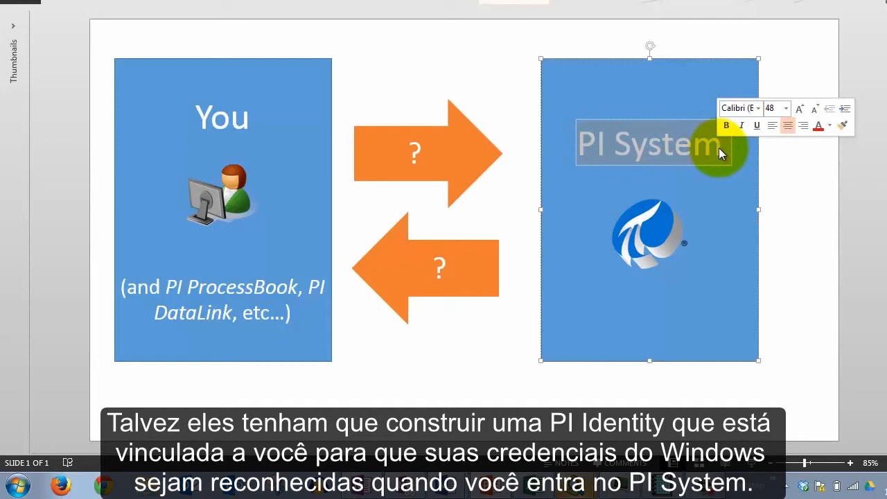
drag(208, 117, 238, 129)
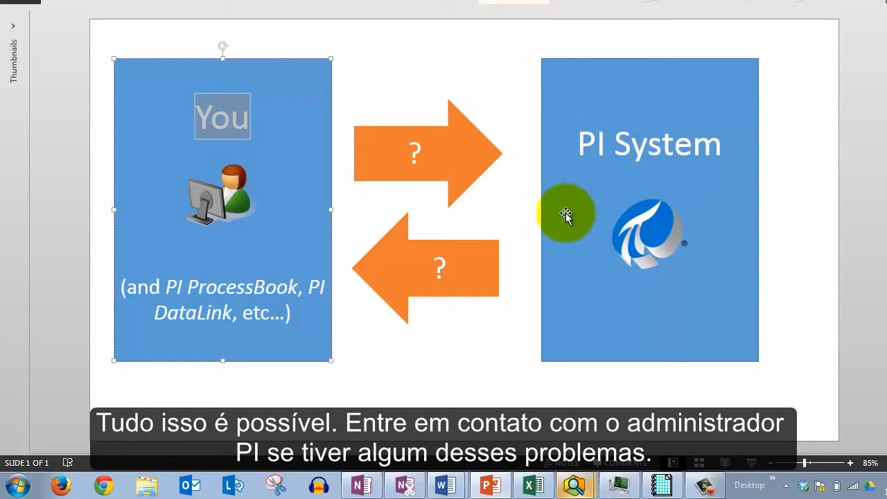
click(647, 159)
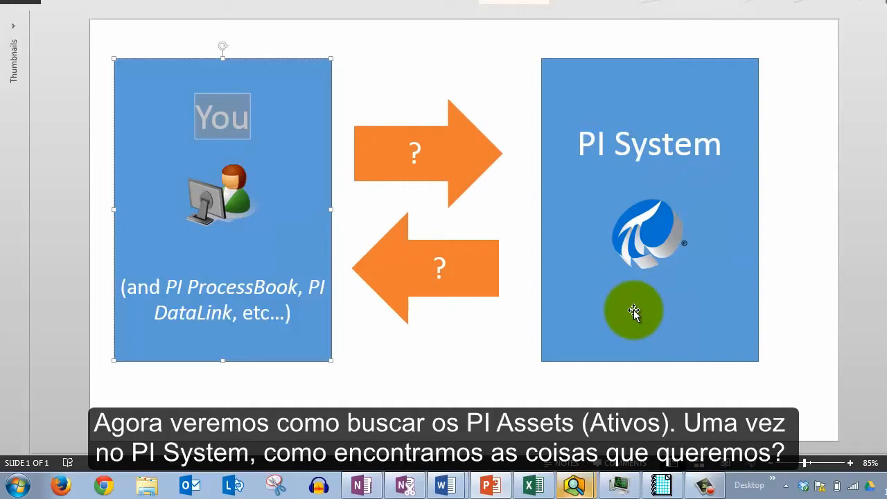
drag(577, 144, 697, 133)
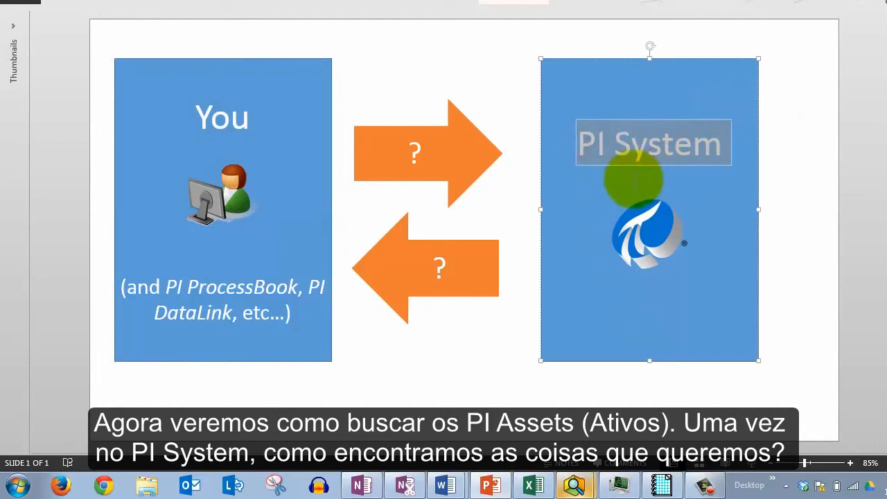
Switch to PI System Explorer and expand NuGreen down to the Houston Cracking Process equipment
click(558, 455)
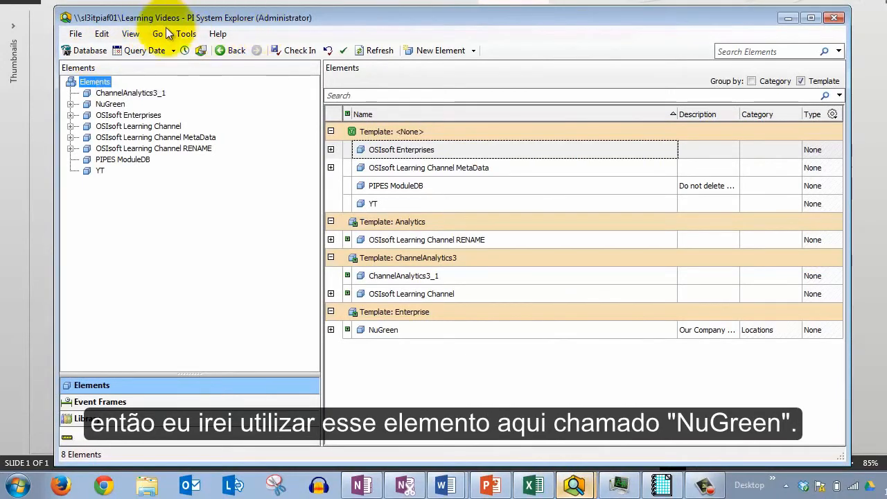
click(100, 106)
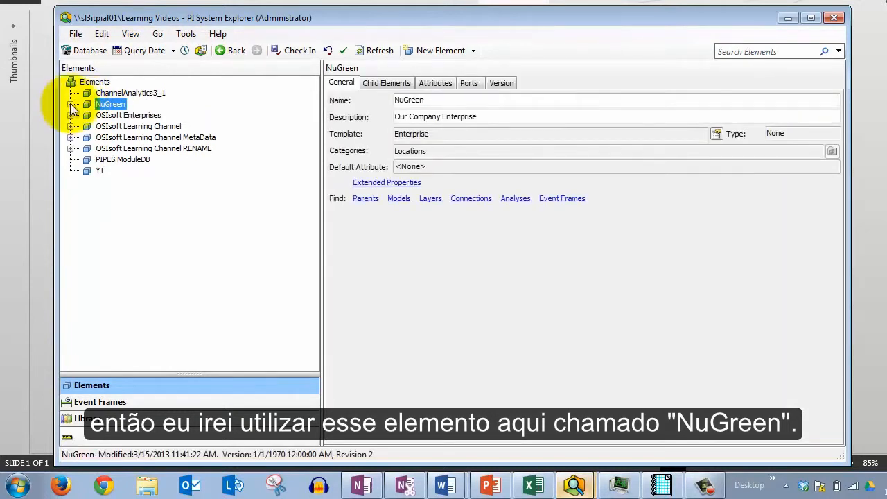
click(70, 104)
click(87, 115)
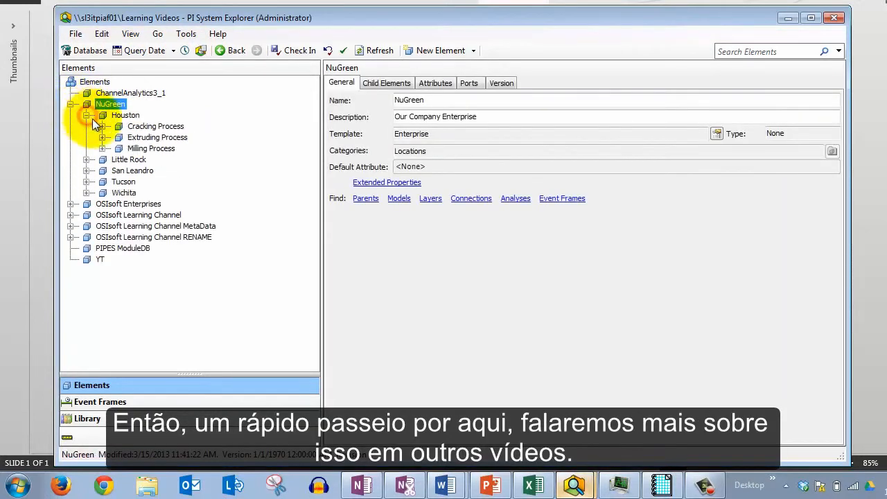
click(102, 126)
click(117, 136)
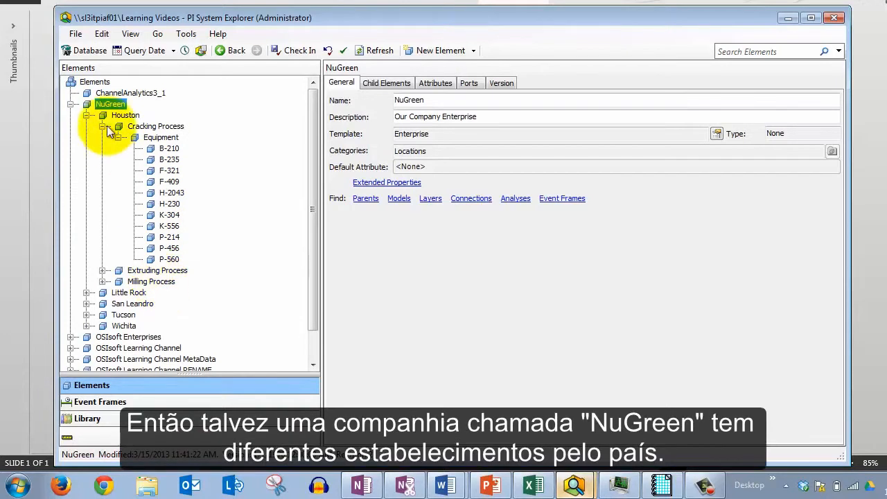
click(86, 115)
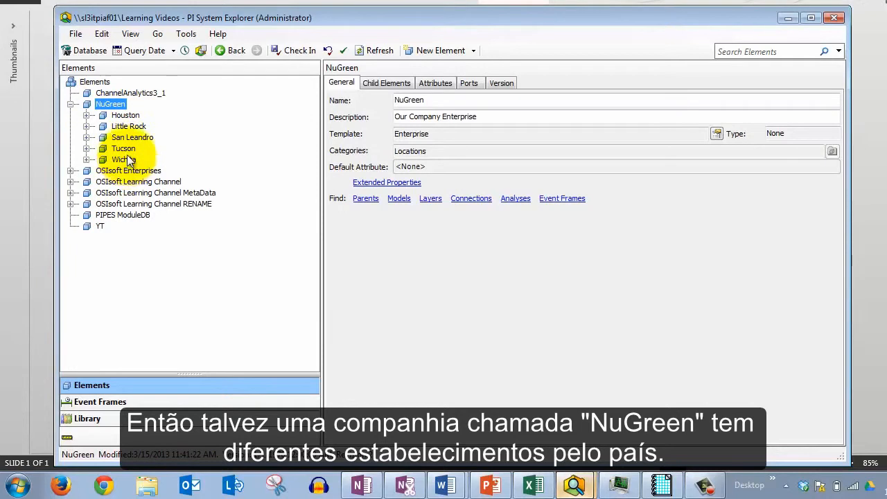
click(87, 115)
click(102, 126)
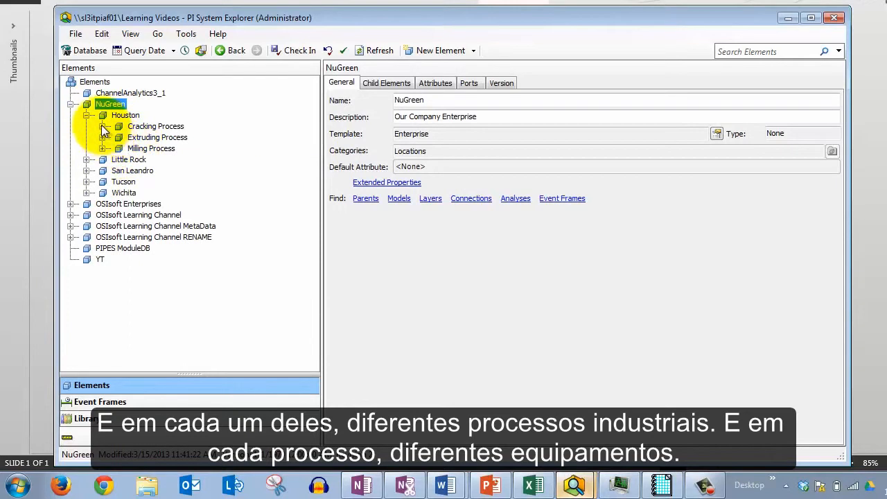
click(102, 126)
click(119, 137)
click(119, 138)
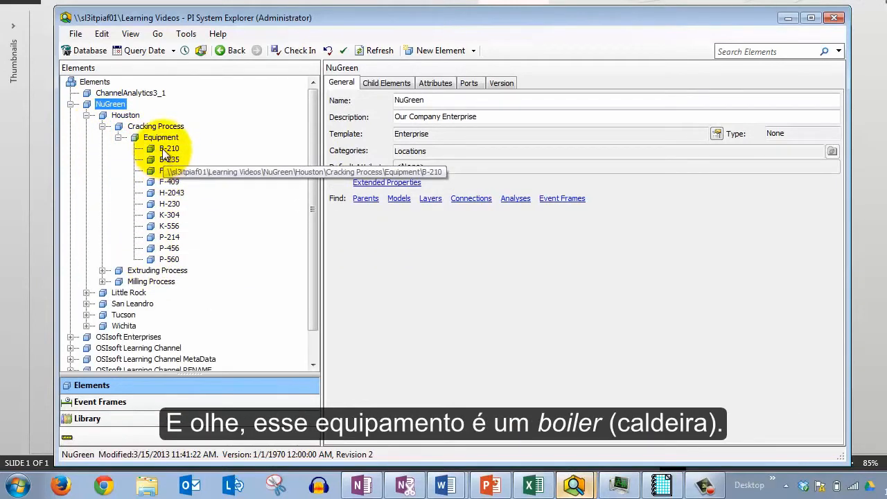
Inspect the templates of equipment elements B-210, F-321 and H-2043
click(167, 151)
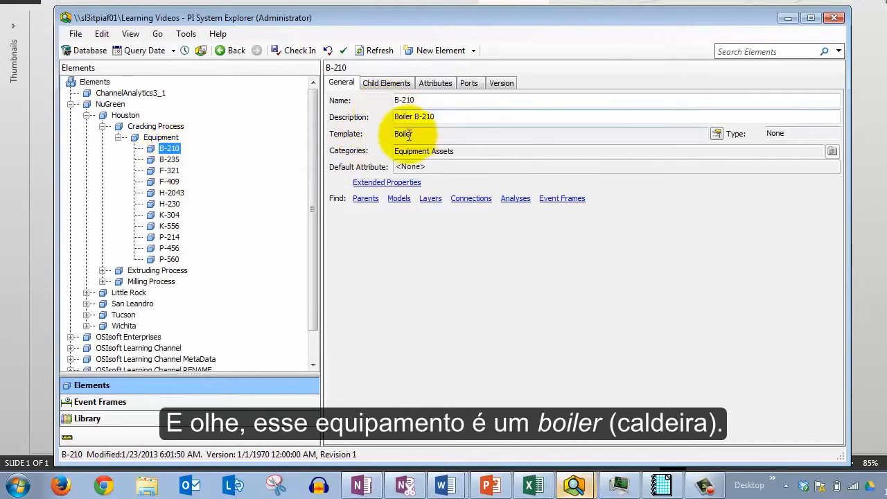
drag(423, 134, 379, 137)
click(169, 170)
click(438, 136)
drag(438, 136, 393, 137)
click(170, 193)
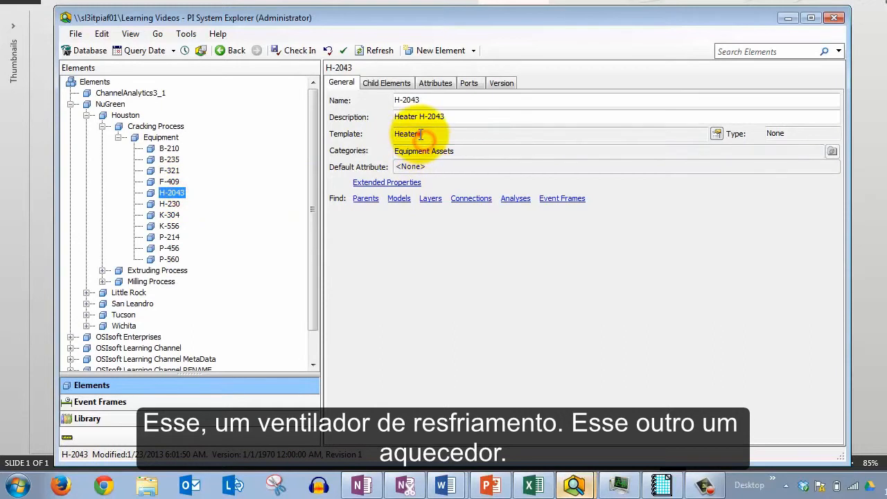
Collapse the element tree back to NuGreen's site level
click(119, 138)
click(102, 127)
click(86, 115)
click(70, 104)
click(70, 104)
click(86, 115)
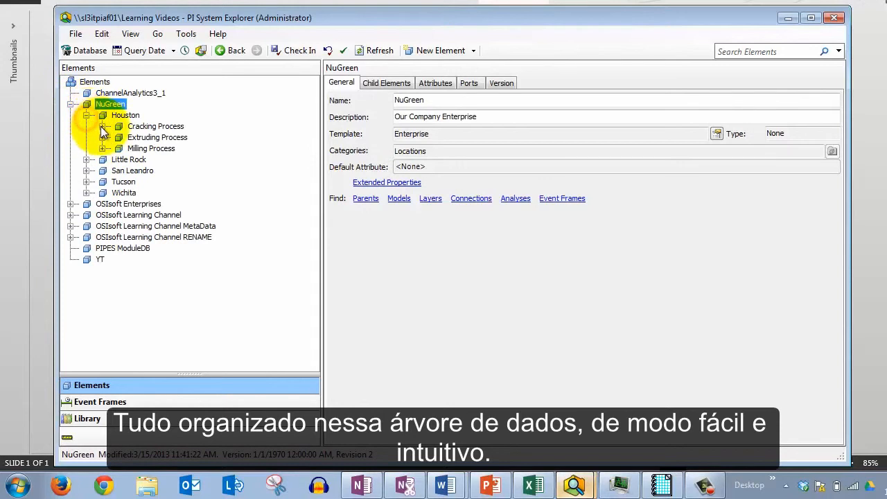
click(102, 126)
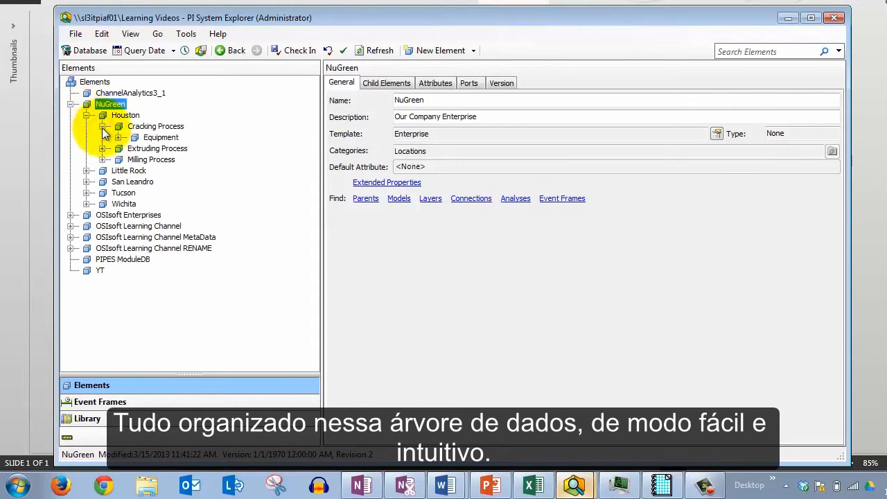
click(102, 127)
click(86, 115)
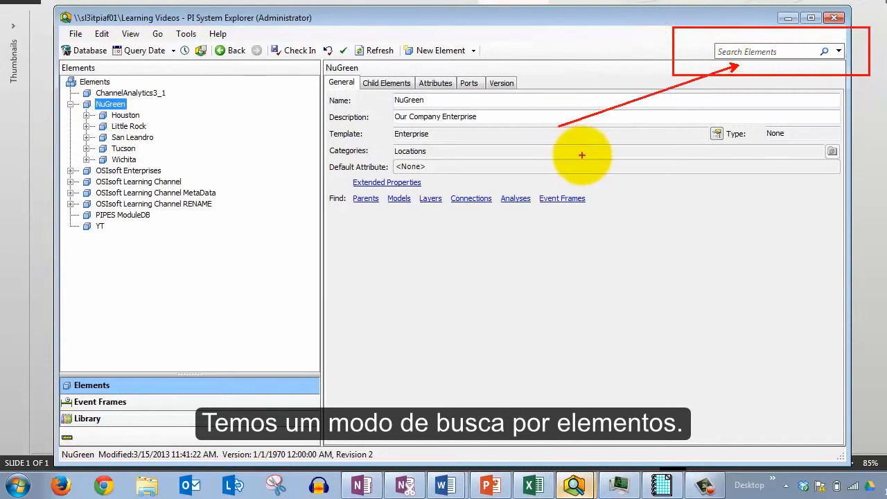
Search the elements for B-*
key(Escape)
click(103, 106)
click(760, 51)
text(B_)
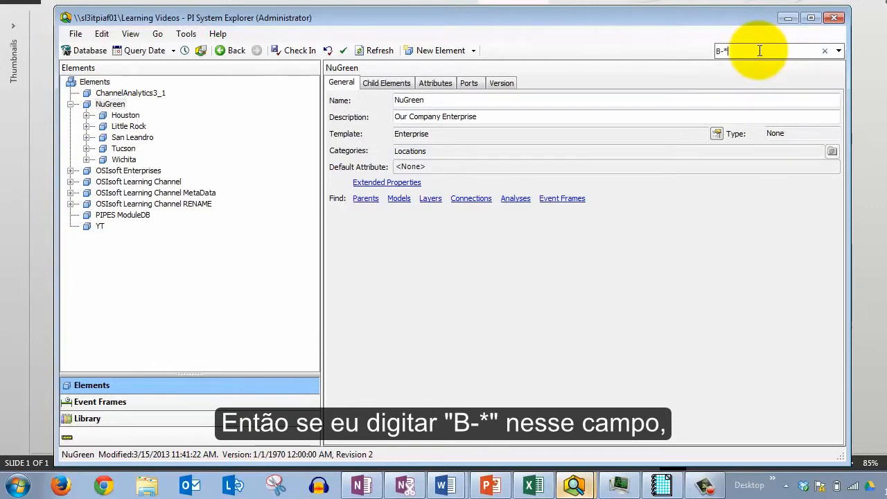
key(Return)
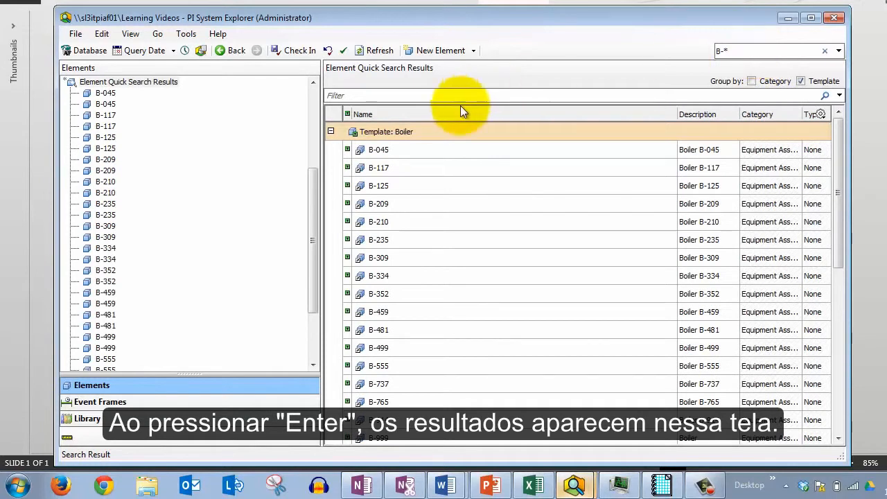
Collapse and re-expand the Boiler template group in the search results and browse the found elements
double_click(432, 132)
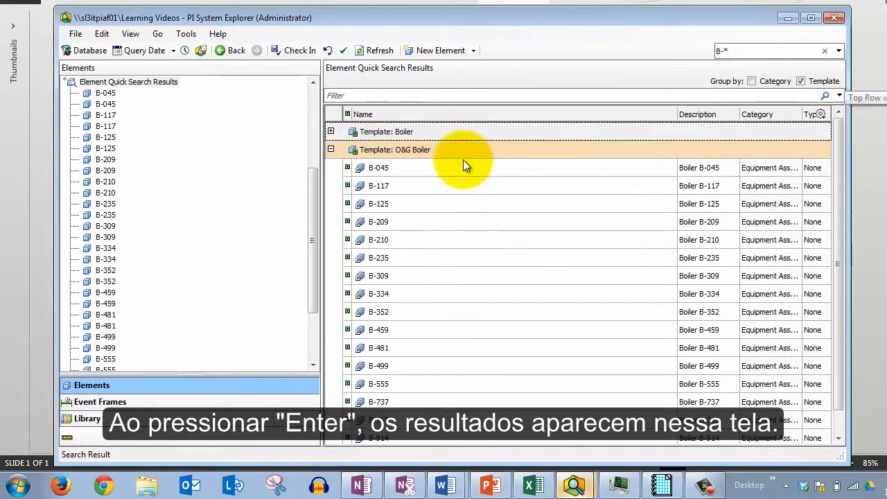
click(330, 132)
click(511, 156)
scroll(544, 197, down, 6)
scroll(545, 212, up, 6)
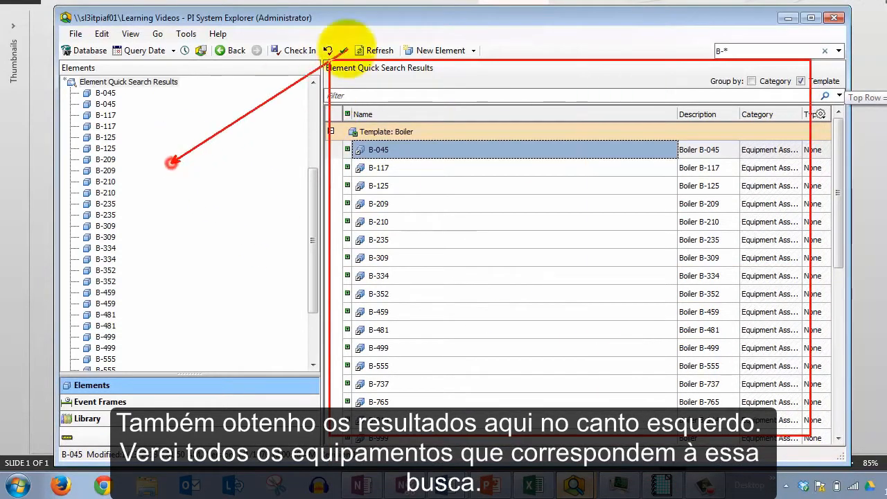
Browse the boiler elements listed in the search results, scrolling down to the O&G Boiler group
click(413, 169)
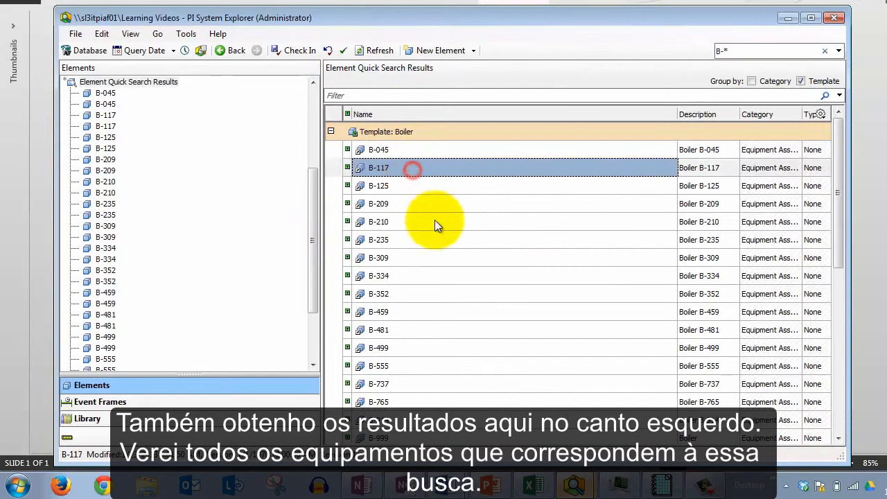
click(435, 222)
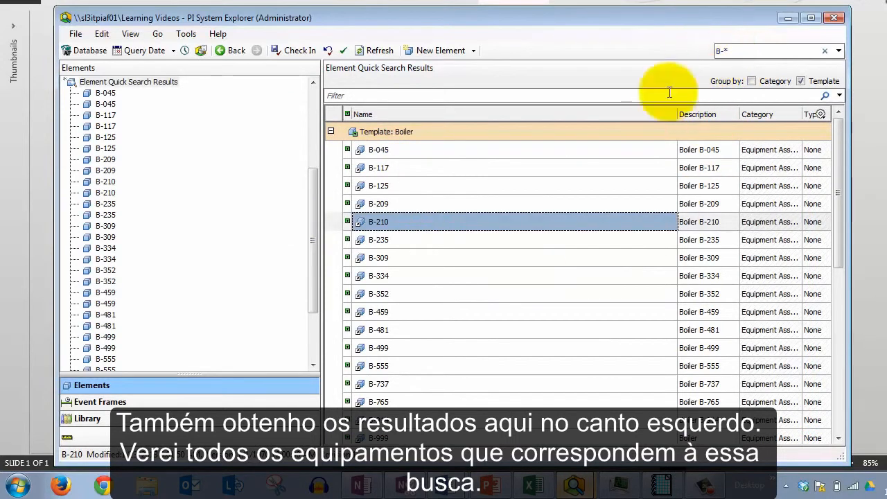
click(395, 147)
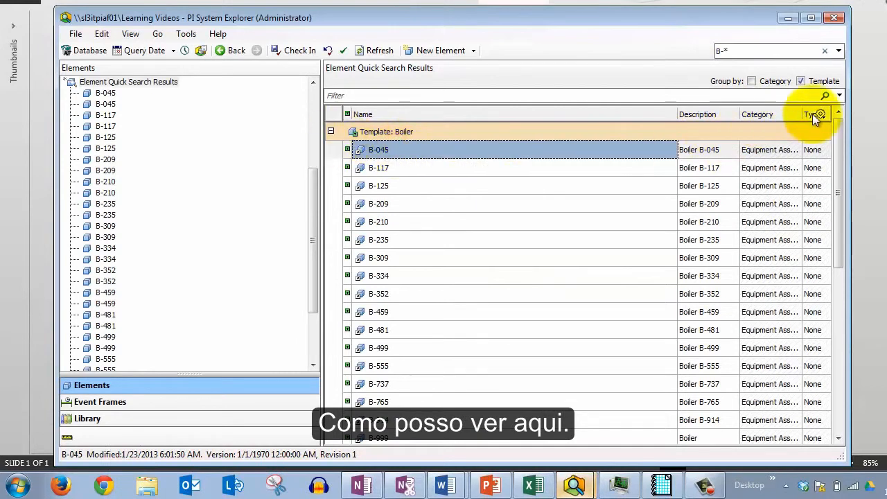
click(395, 167)
click(396, 203)
click(401, 239)
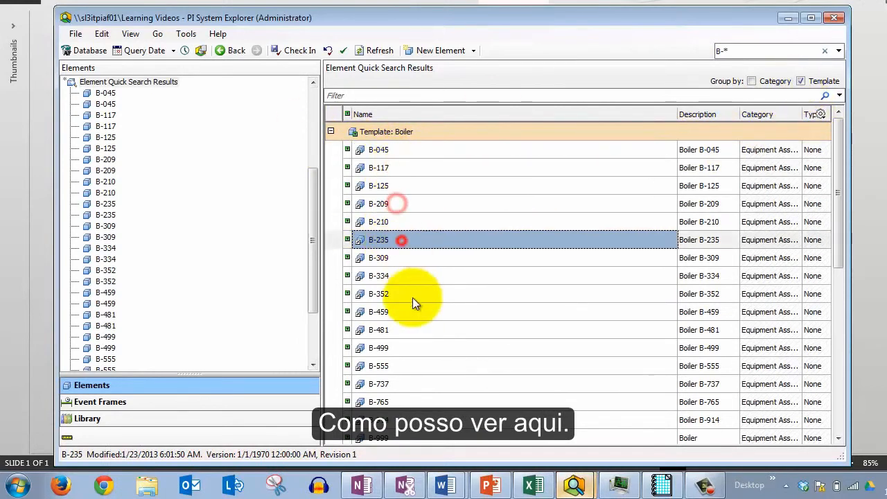
scroll(411, 295, down, 7)
click(409, 167)
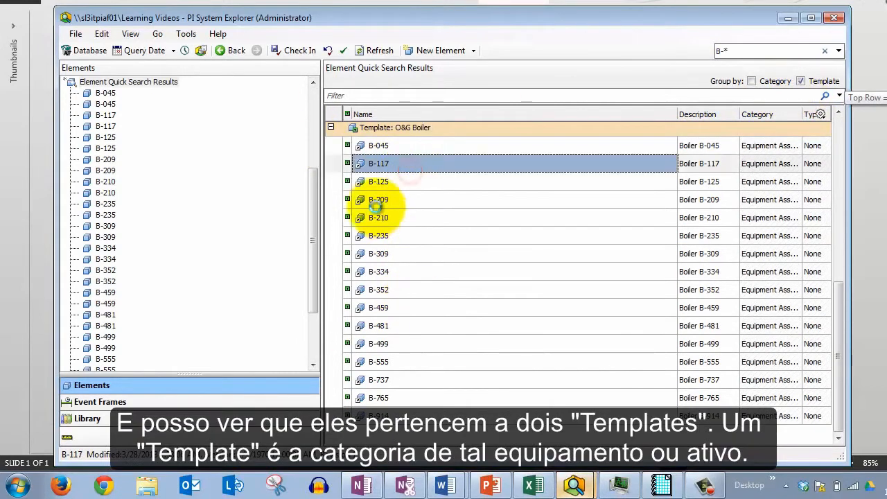
Collapse both template groups, re-expand the Boiler group to browse its elements, and collapse it again
scroll(380, 215, up, 7)
click(330, 132)
click(331, 149)
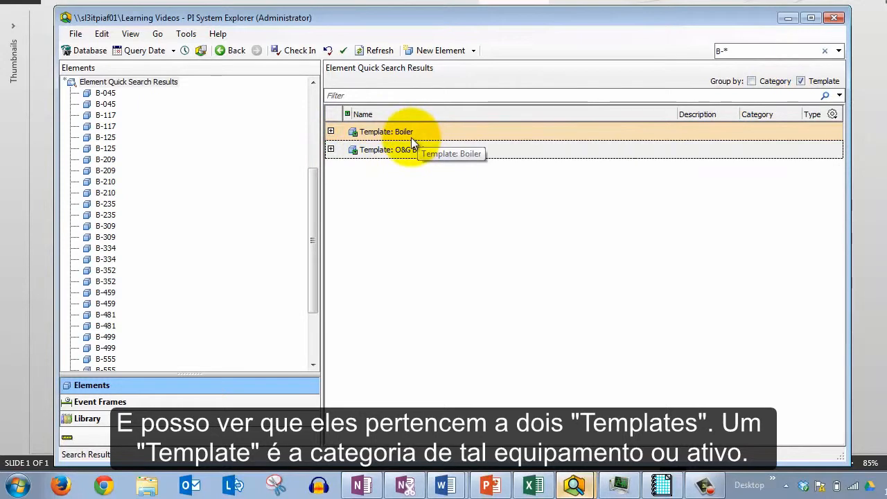
click(331, 131)
click(384, 155)
click(385, 167)
click(390, 183)
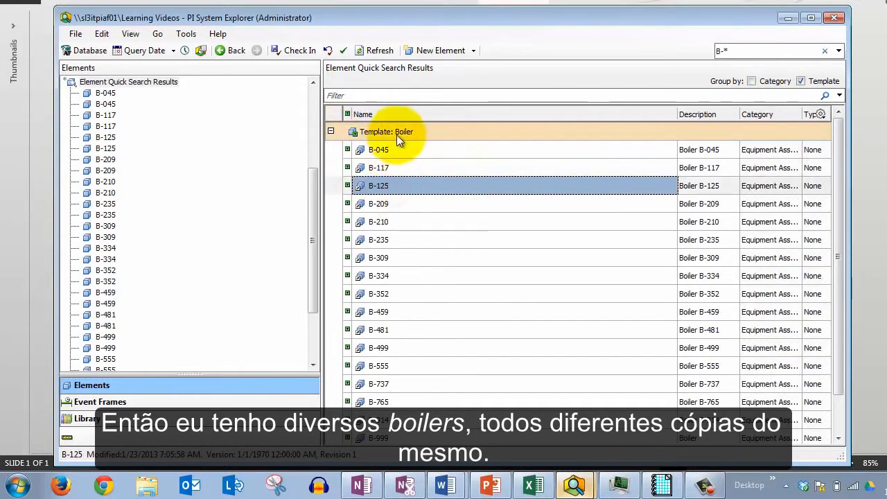
scroll(429, 239, down, 1)
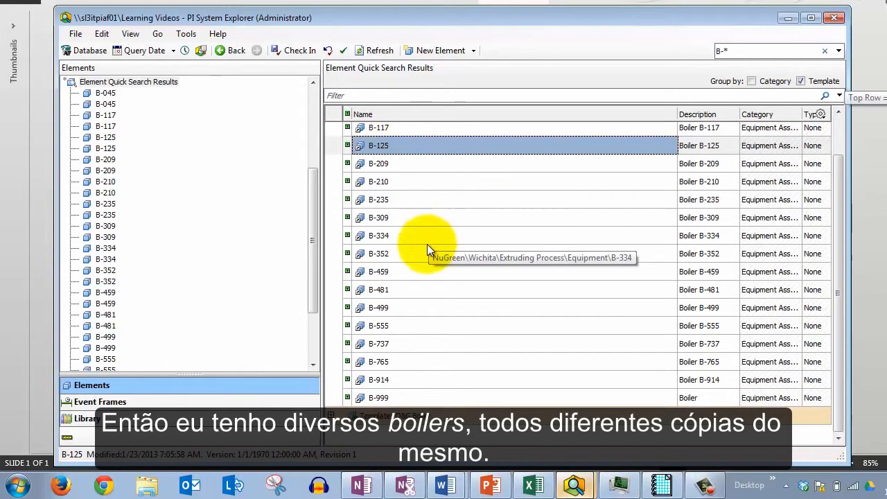
scroll(427, 244, up, 1)
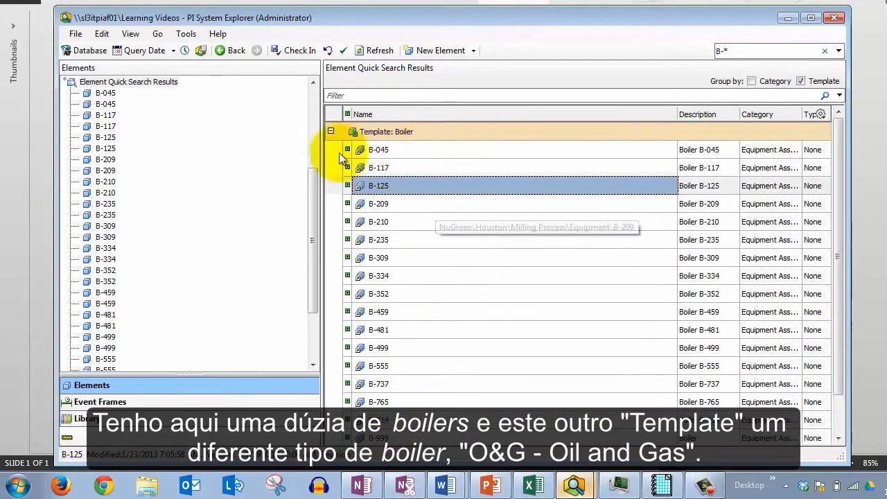
click(332, 132)
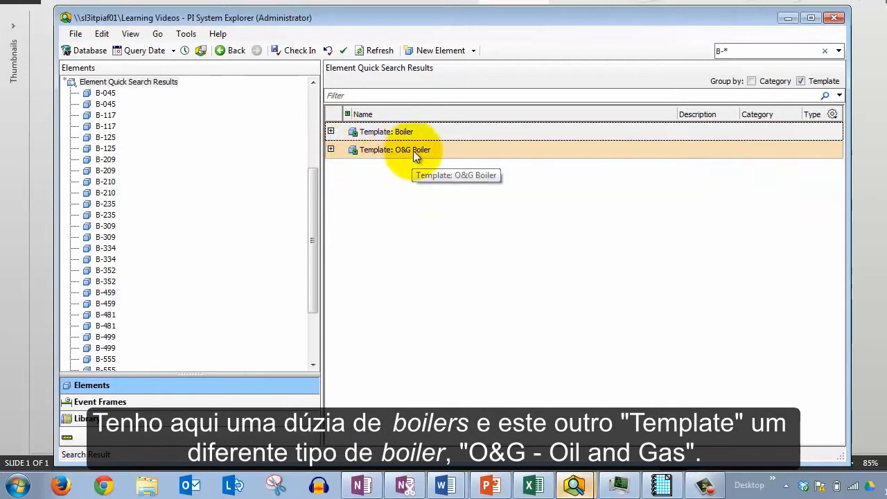
click(330, 150)
click(330, 150)
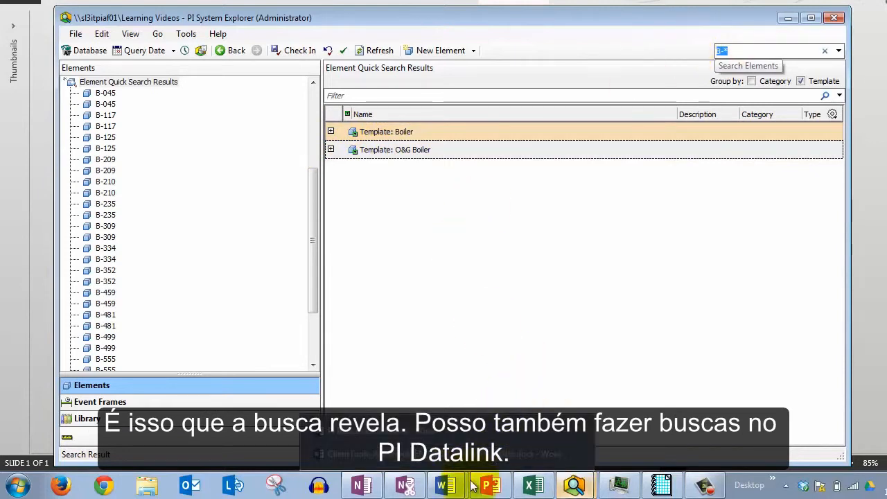
Switch to Excel and open PI DataLink Search, navigating to the NuGreen database under sl3itpiaf01 and Learning Videos
click(531, 484)
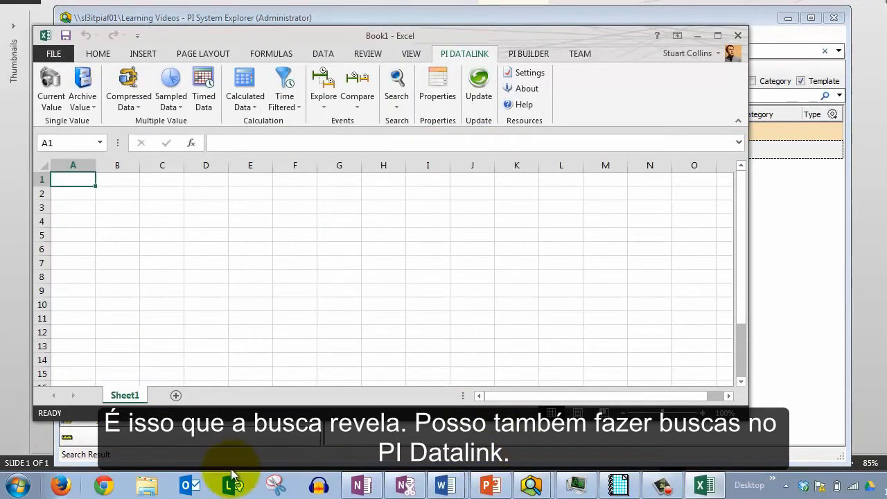
click(394, 86)
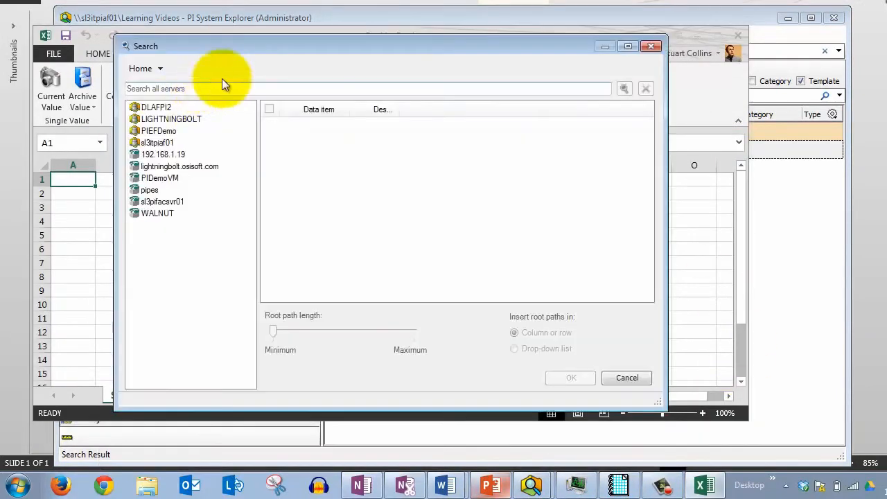
double_click(159, 143)
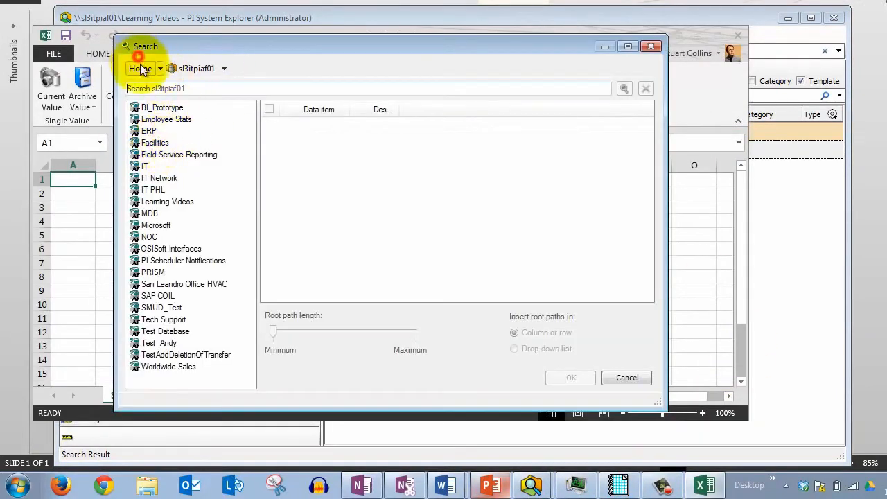
click(139, 64)
double_click(154, 143)
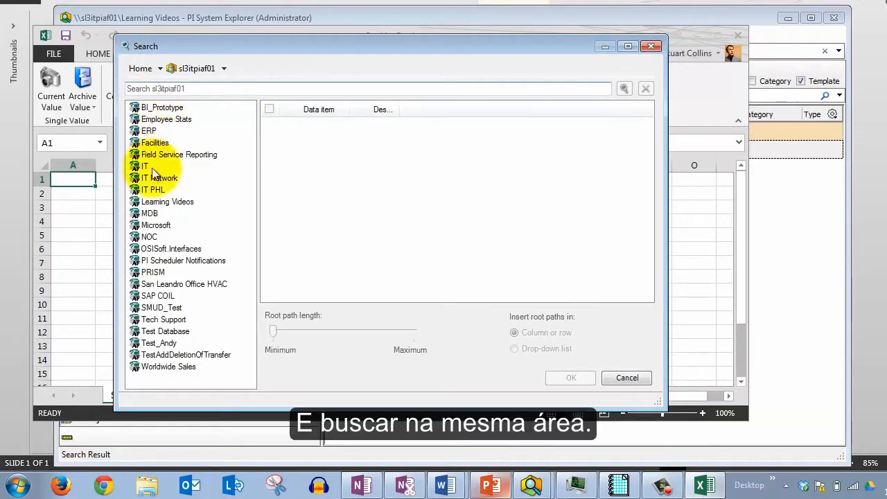
double_click(160, 200)
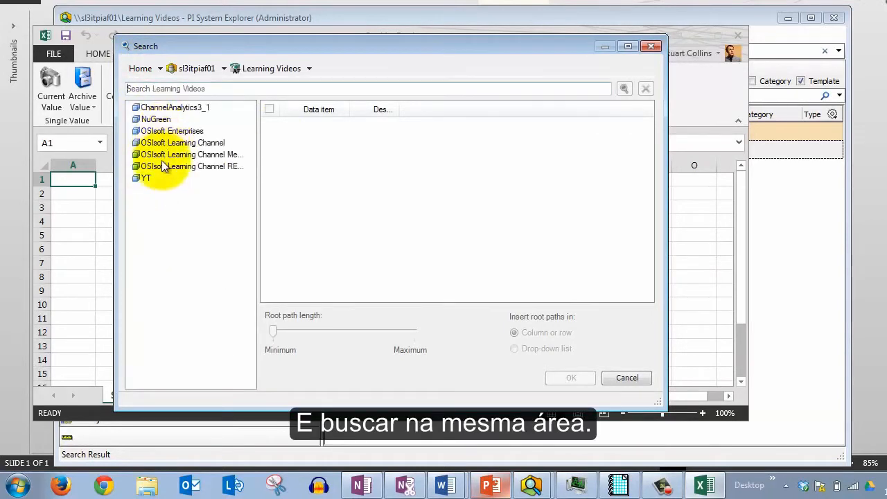
click(164, 122)
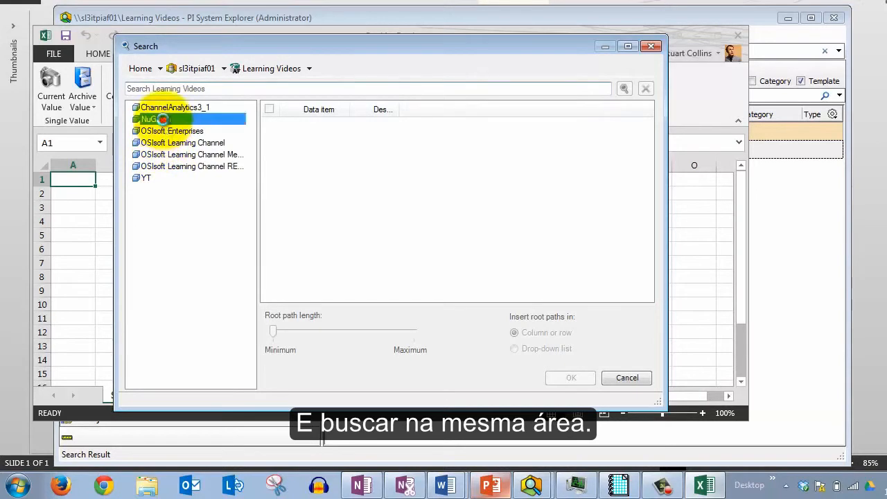
double_click(163, 120)
Search NuGreen in PI DataLink for B-*
click(168, 88)
text(B-*)
key(Return)
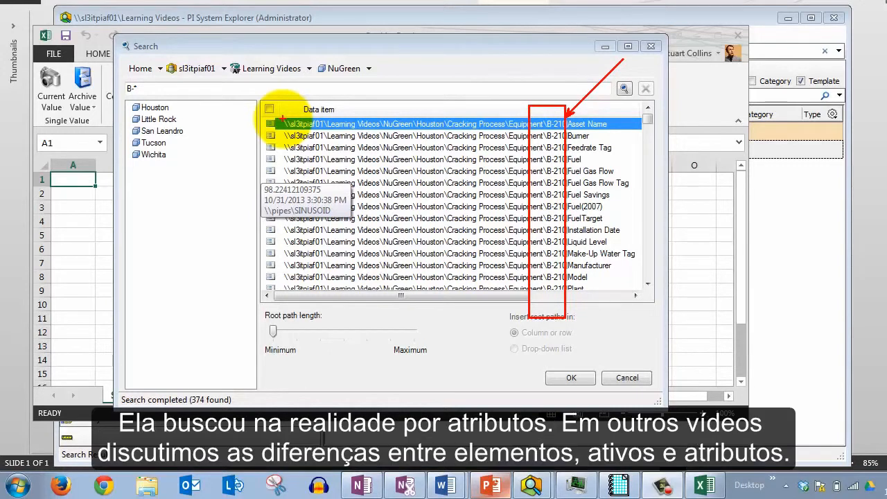
Scroll through the returned attribute list, then close the Search dialog
drag(318, 101, 392, 64)
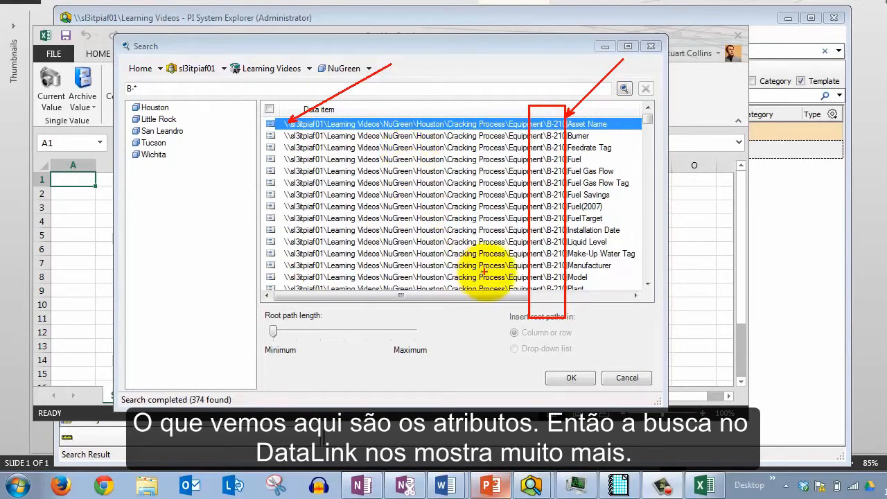
key(Escape)
drag(647, 119, 646, 283)
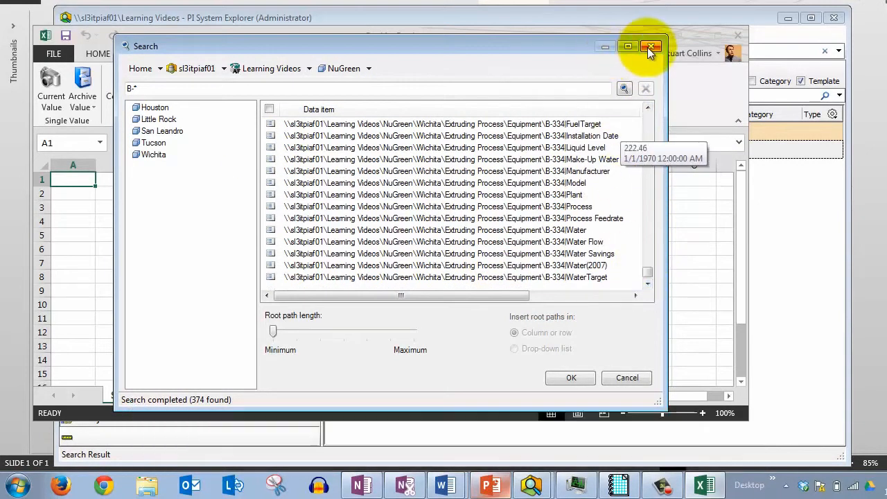
click(624, 148)
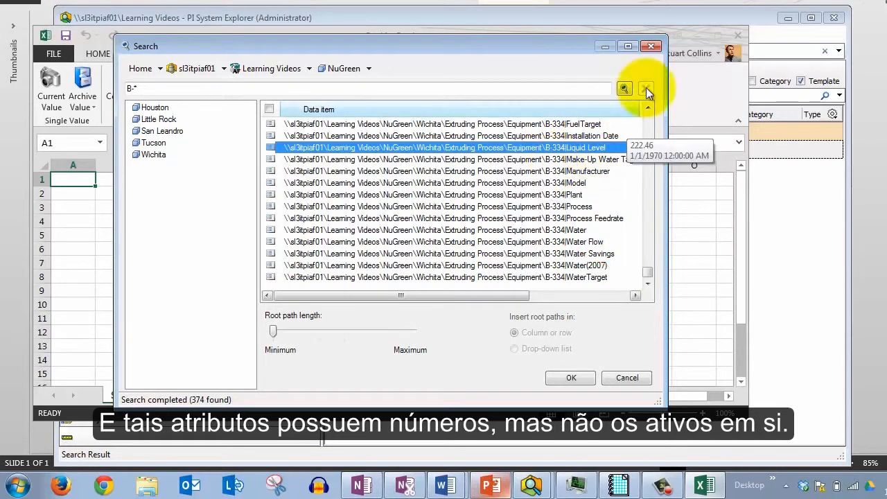
click(651, 45)
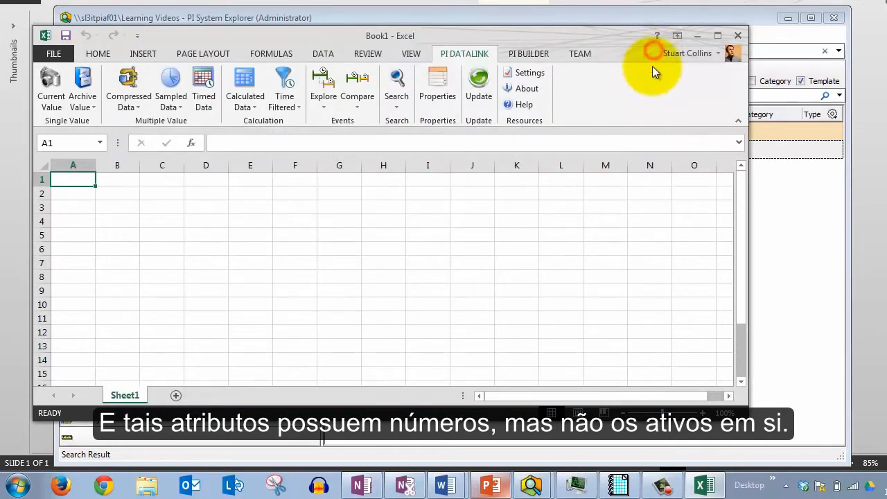
Minimize Excel, switch to ProcessBook and create a new ProcessBook display file
click(696, 36)
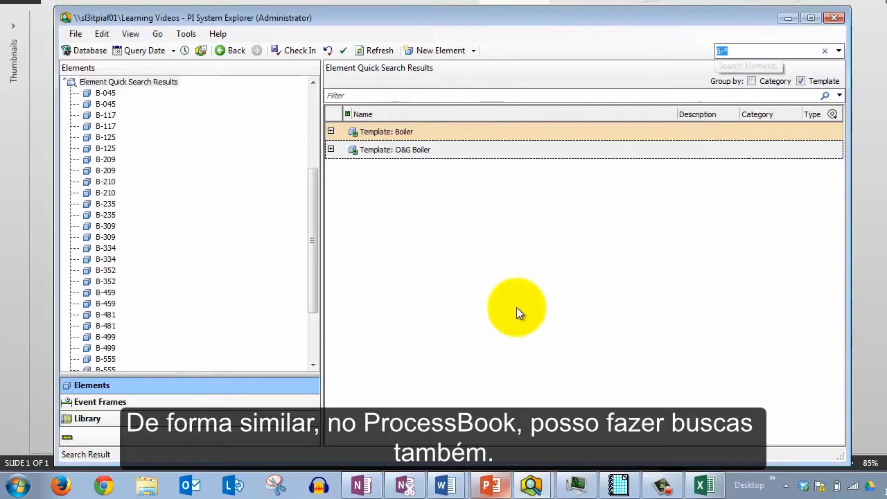
click(610, 485)
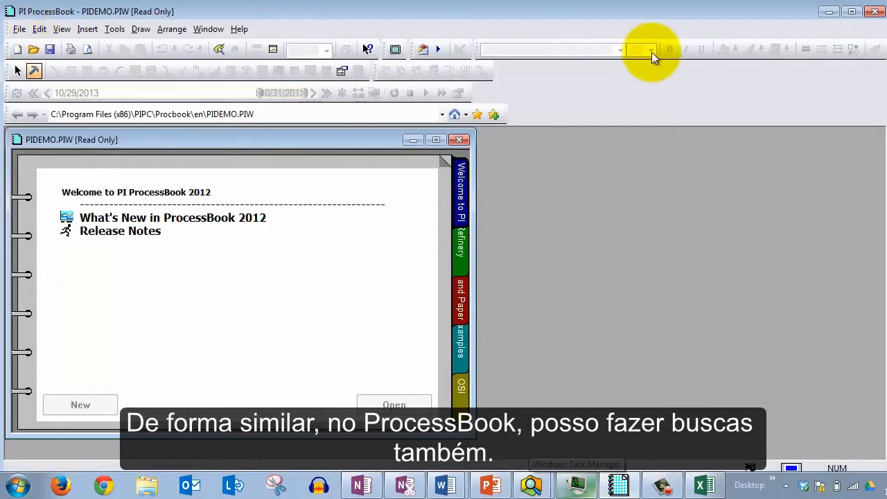
click(18, 50)
click(39, 123)
click(55, 197)
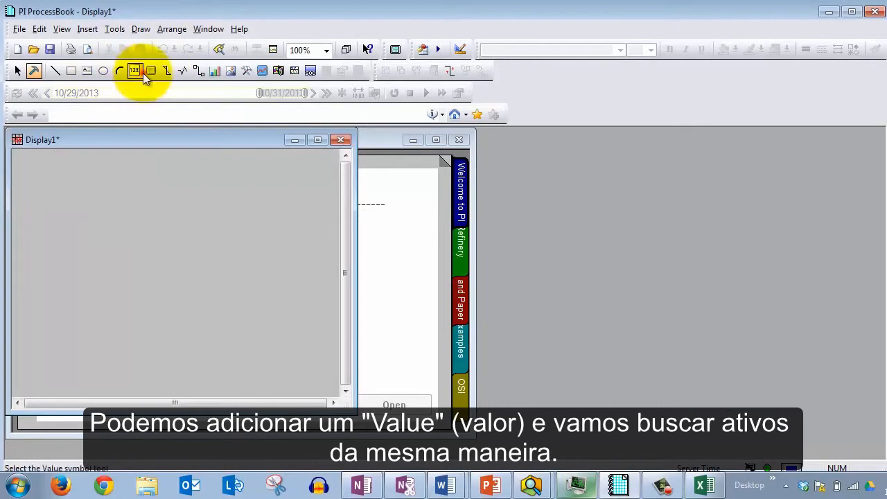
Place a Value symbol on the display and choose AF2 as its data source
click(139, 72)
click(91, 191)
click(586, 125)
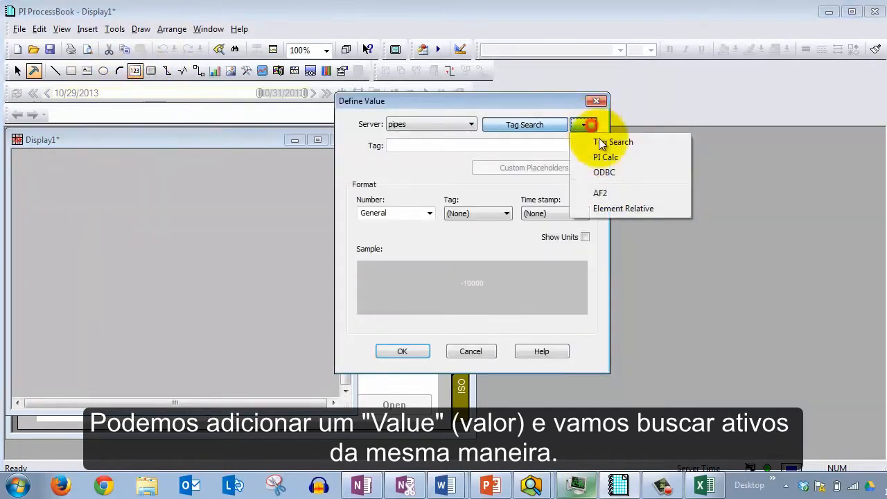
click(609, 191)
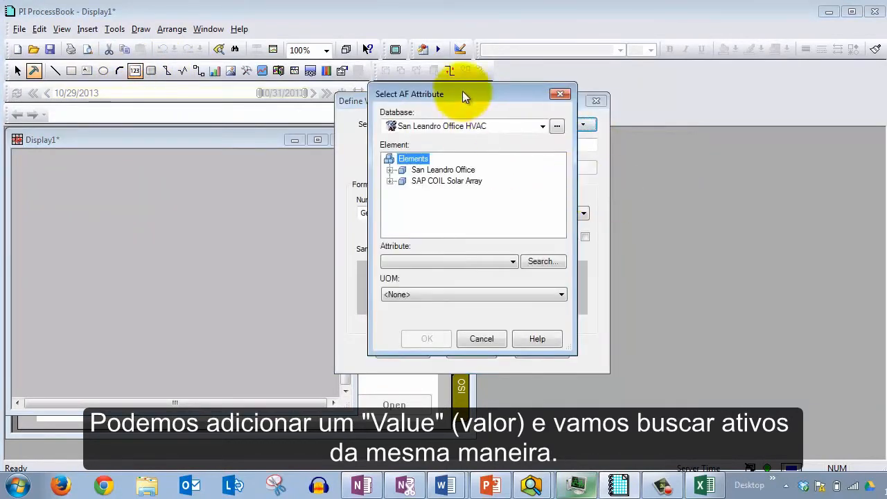
Select the Learning Videos database and expand NuGreen > Houston > Cracking Process > Equipment in the element tree
drag(463, 93, 499, 74)
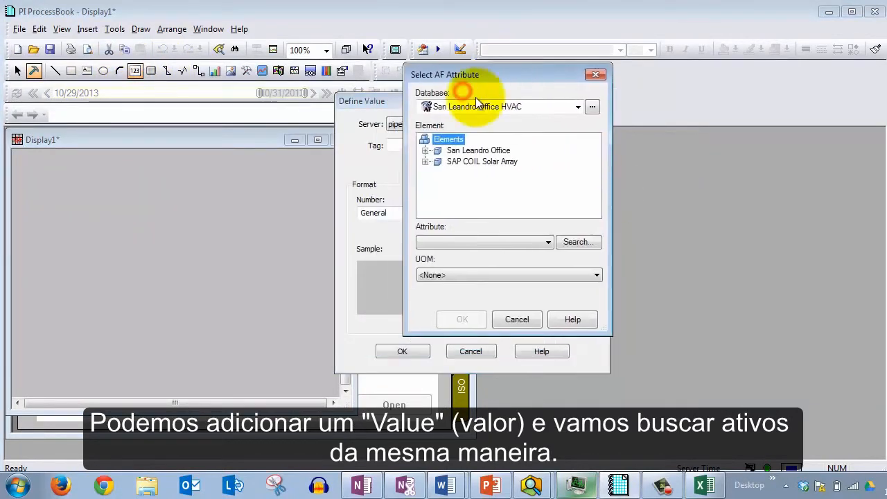
click(578, 107)
click(506, 216)
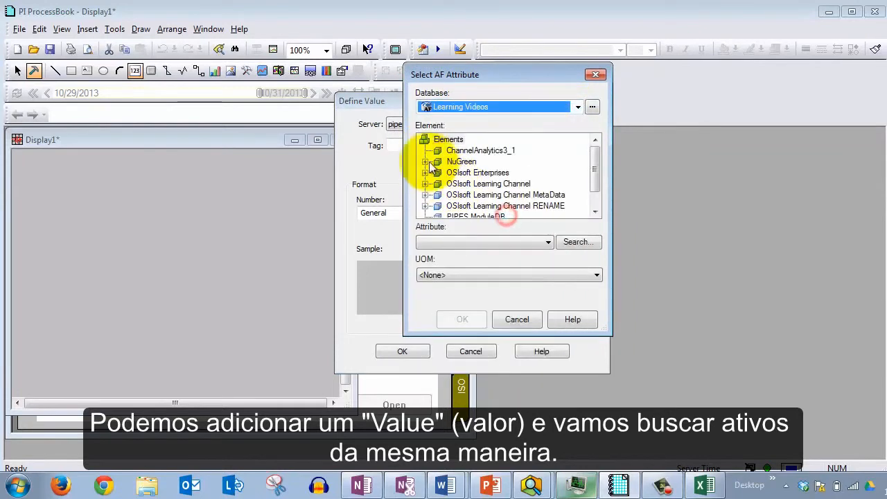
click(425, 162)
click(438, 162)
click(451, 172)
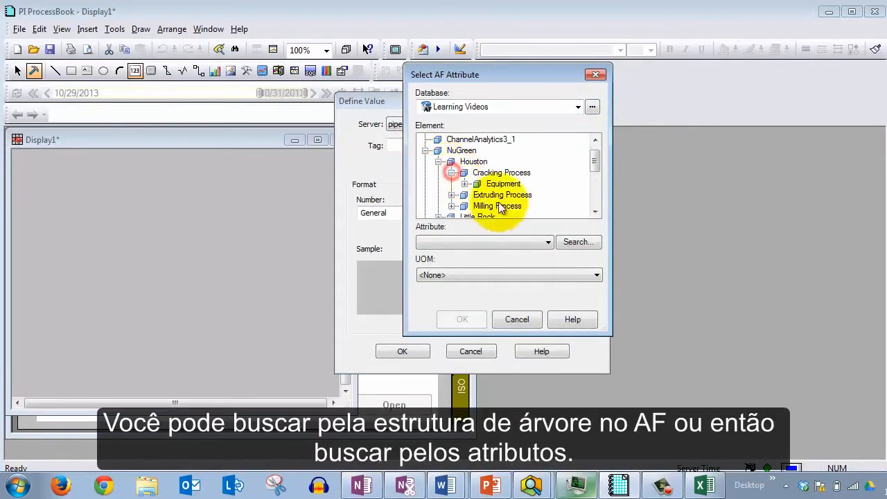
click(465, 184)
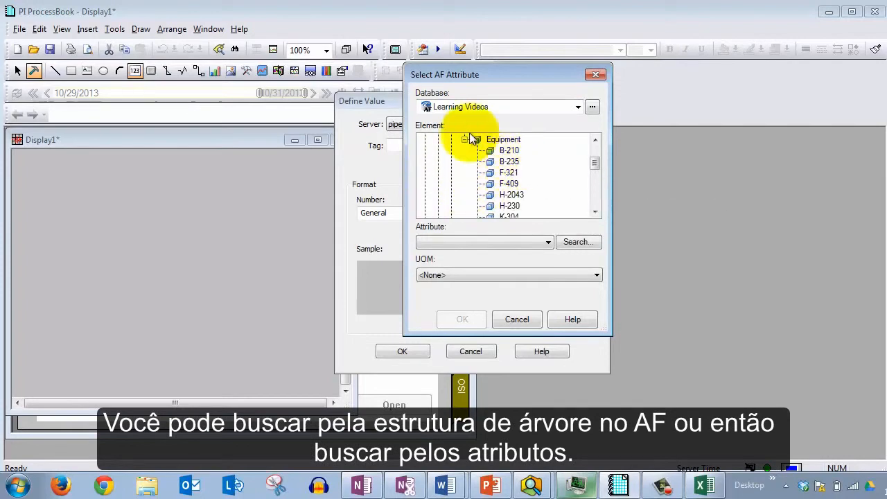
Open the attribute Search dialog, then close it along with the Select AF Attribute and Define Value dialogs
click(574, 242)
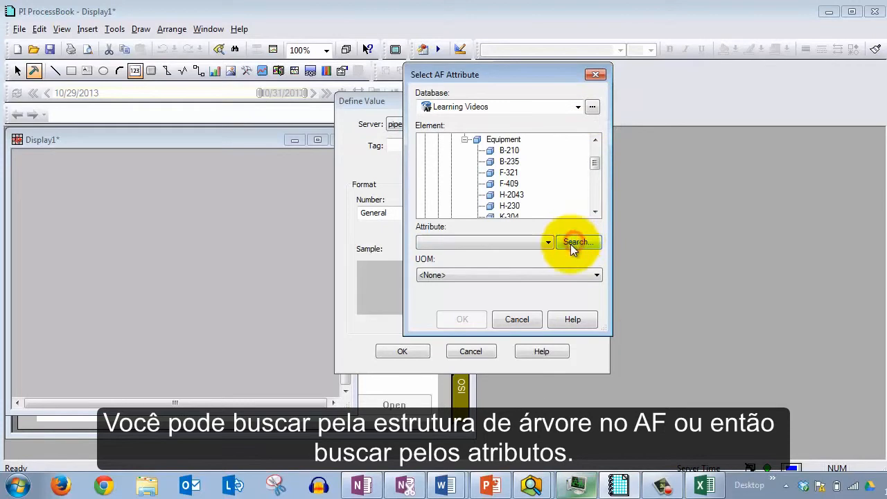
drag(478, 8, 388, 54)
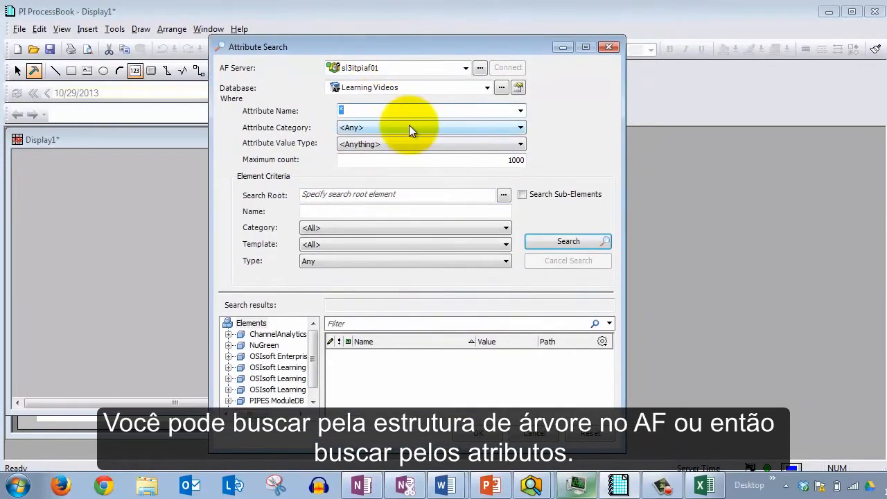
click(610, 46)
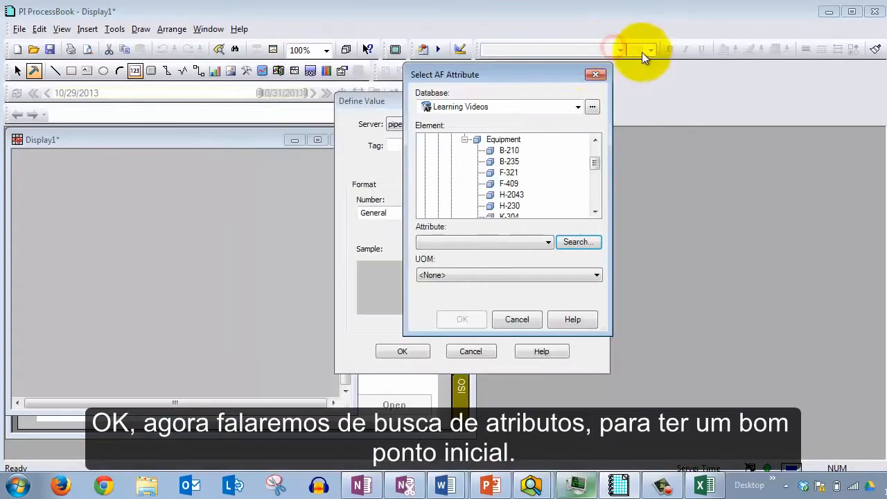
click(596, 74)
click(595, 100)
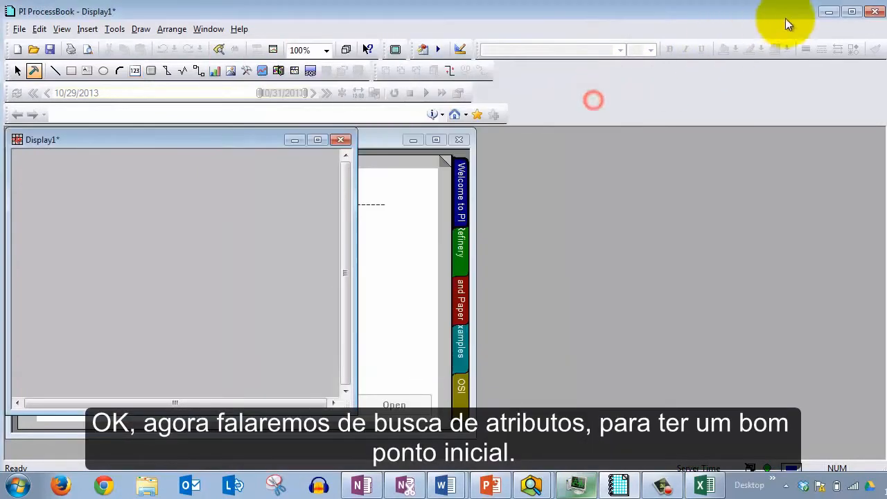
Minimize ProcessBook, expand the Boiler template group in the element quick search results and select B-117
click(829, 12)
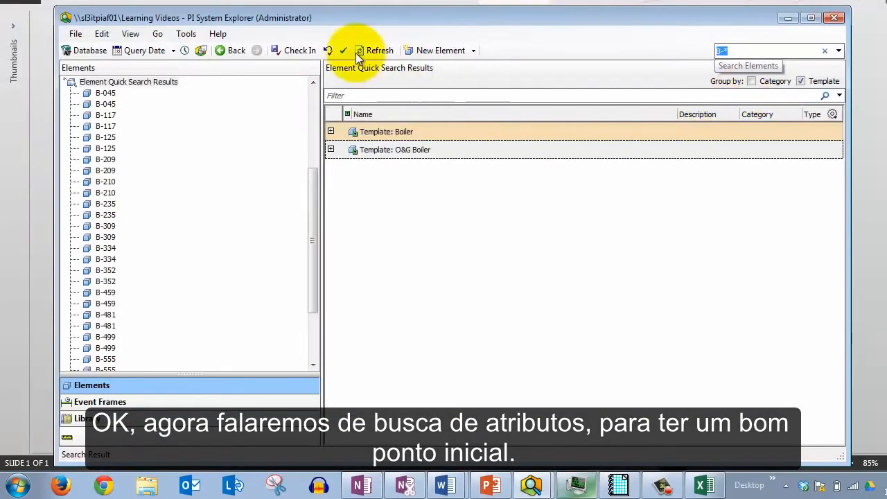
click(331, 132)
click(377, 151)
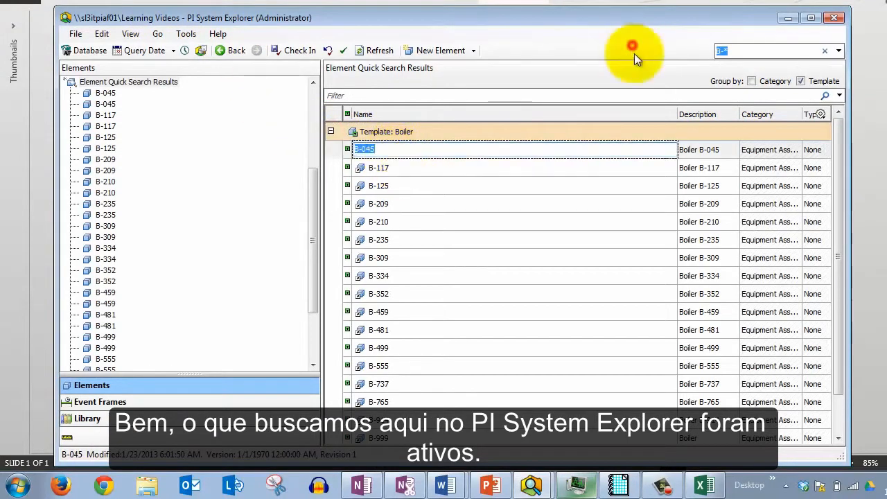
drag(307, 19, 304, 16)
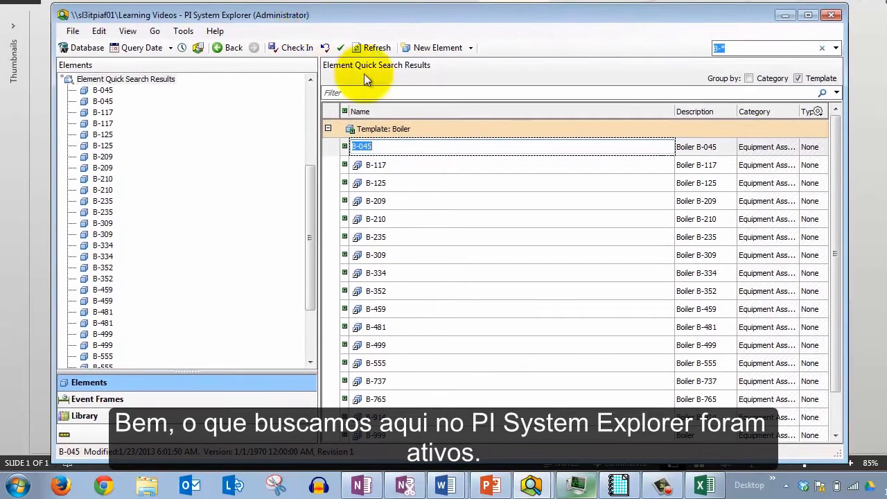
click(388, 165)
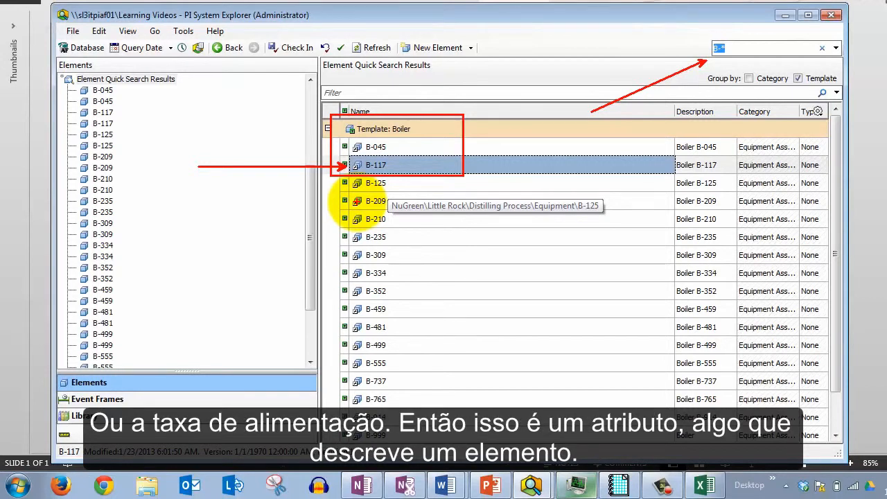
Open the Attribute Search dialog
click(99, 31)
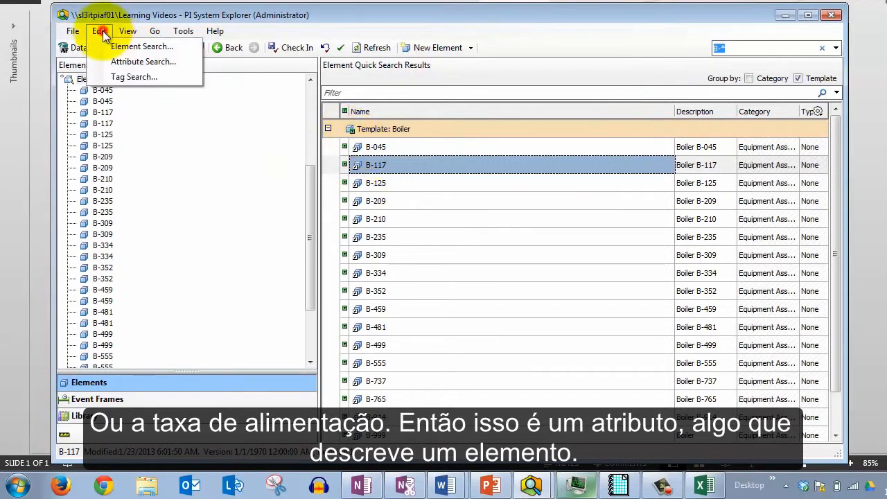
click(140, 61)
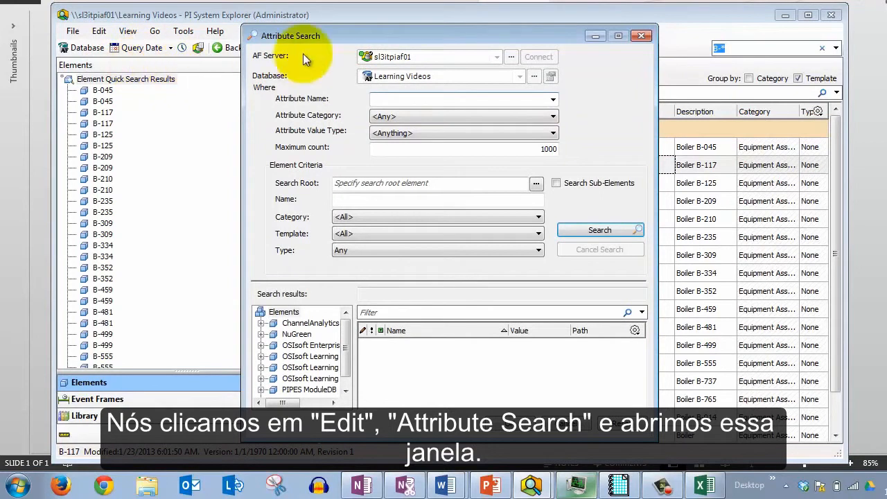
mouse_move(359, 39)
mouse_down()
mouse_move(303, 39)
mouse_move(353, 45)
mouse_up()
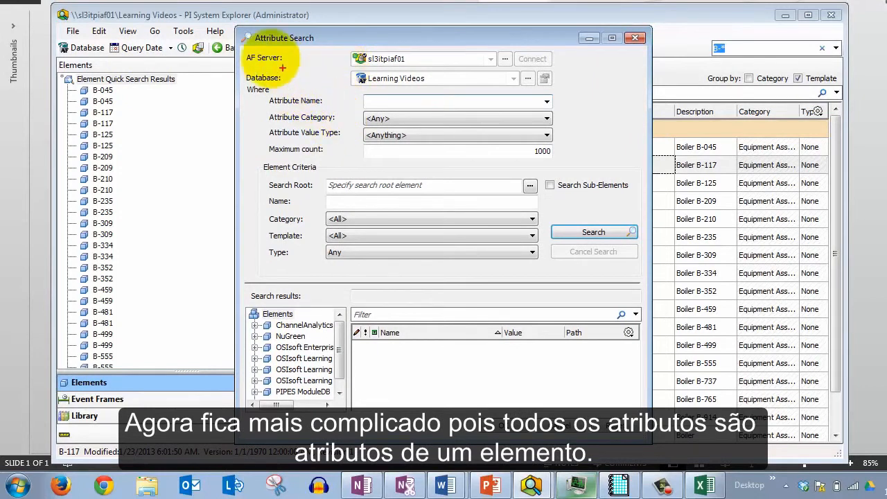
drag(255, 88, 305, 144)
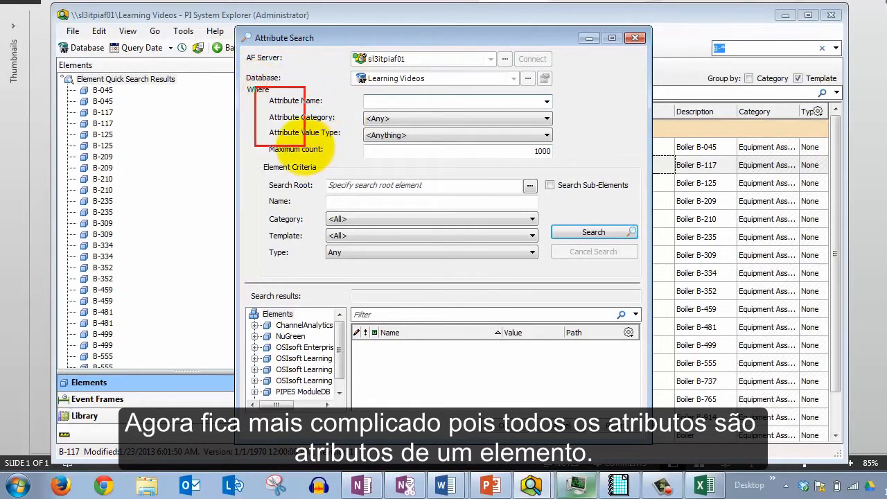
mouse_move(237, 158)
mouse_down()
mouse_move(653, 268)
mouse_move(650, 275)
mouse_up()
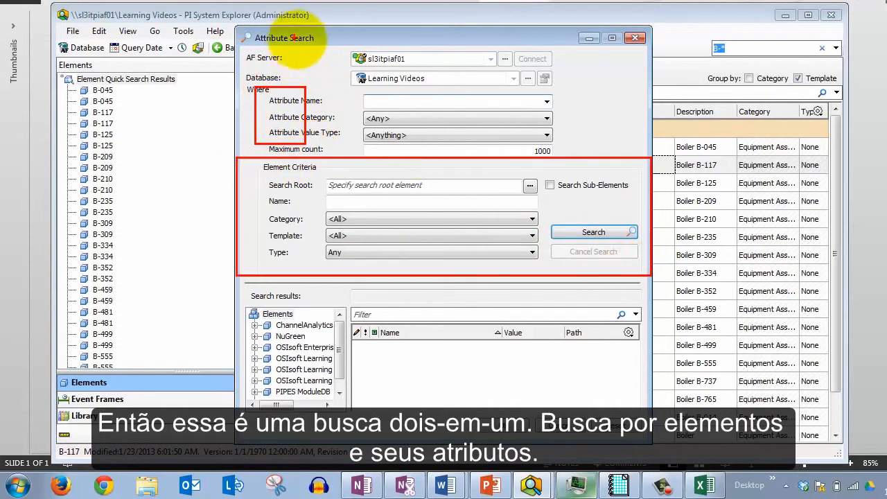
drag(244, 210, 129, 210)
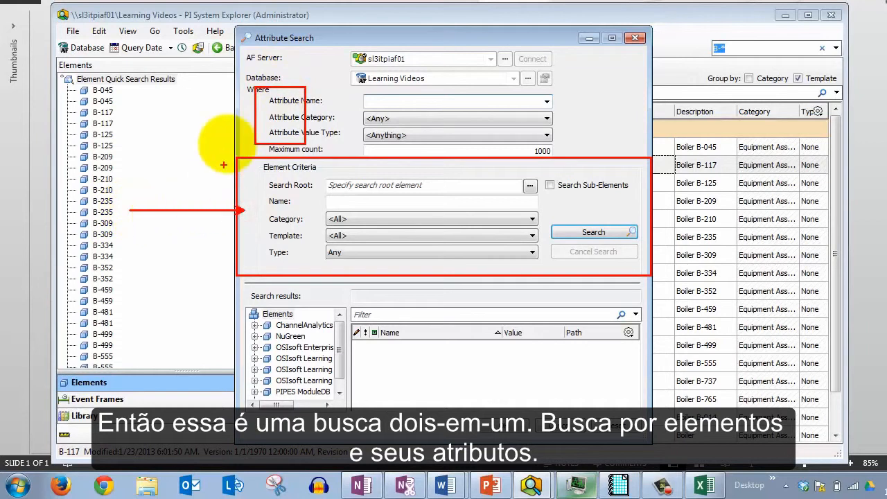
drag(267, 112, 192, 111)
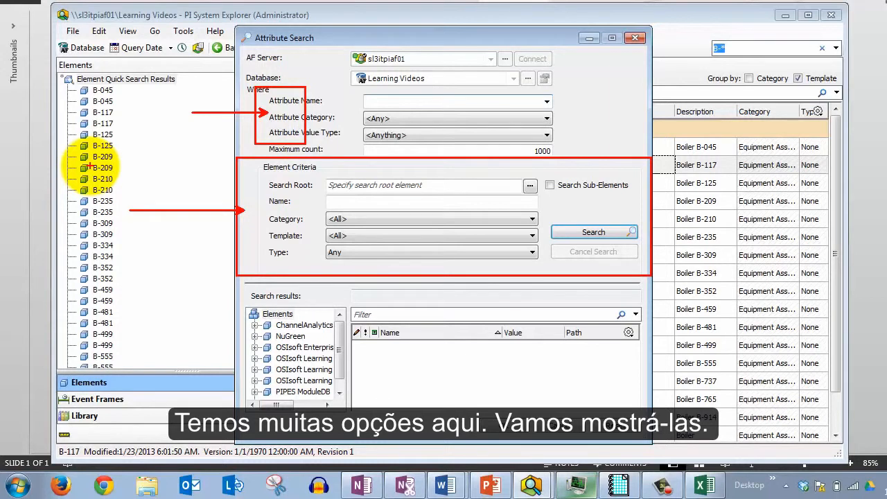
key(Escape)
Set the element Template criterion to Boiler in the Attribute Search dialog
drag(405, 40, 671, 25)
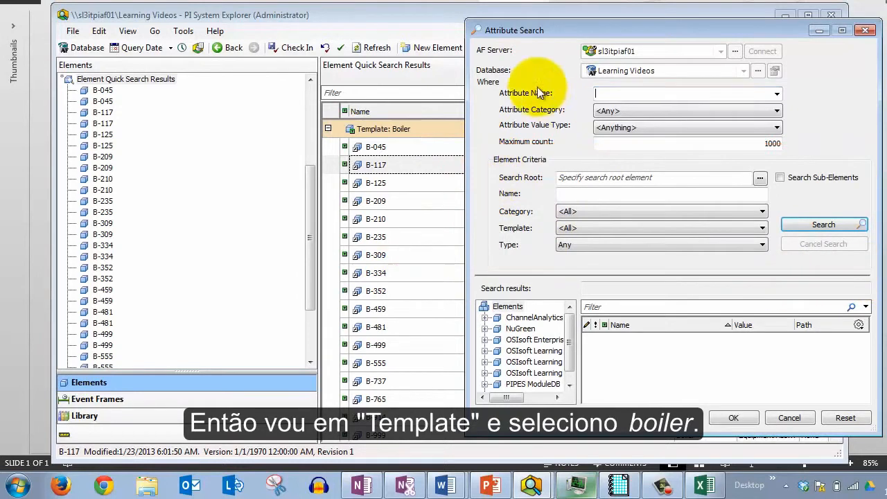
click(586, 228)
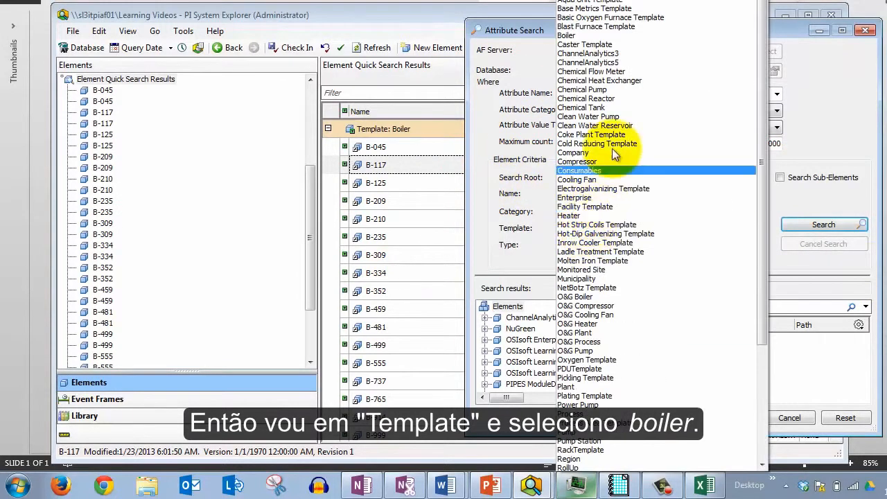
click(609, 37)
click(589, 227)
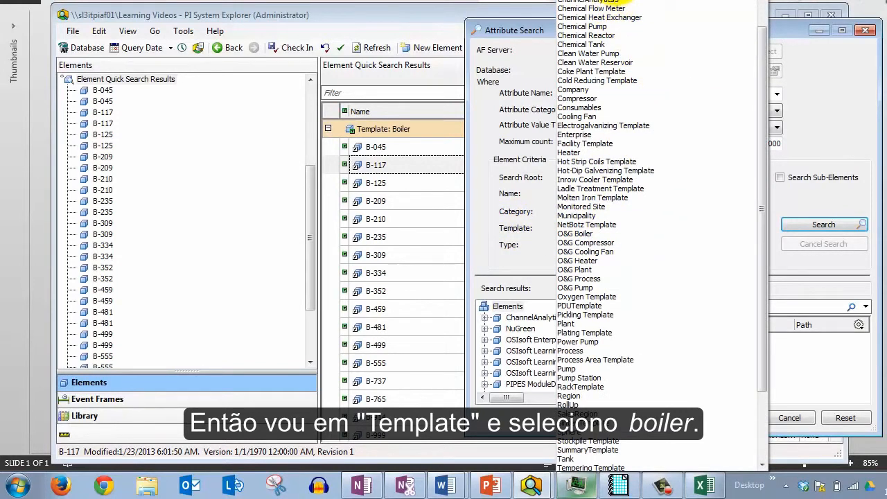
click(612, 21)
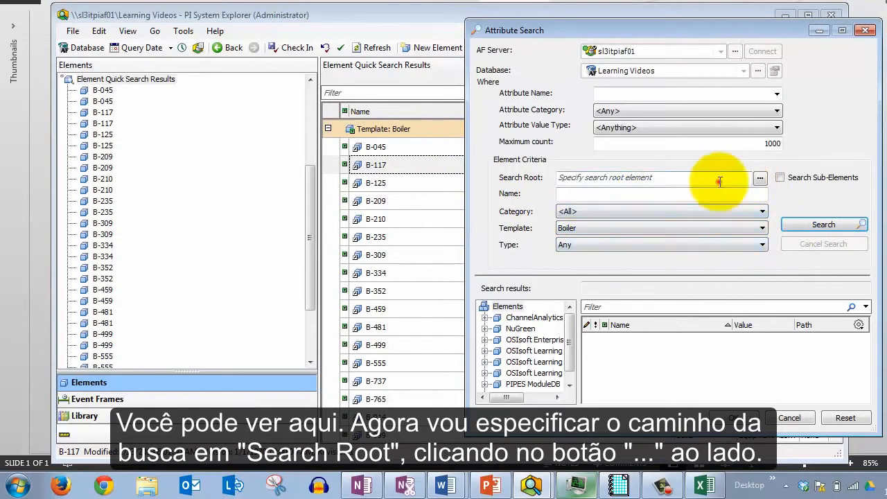
Search for Boiler attributes under the NuGreen search root, including sub-elements
click(761, 178)
click(623, 170)
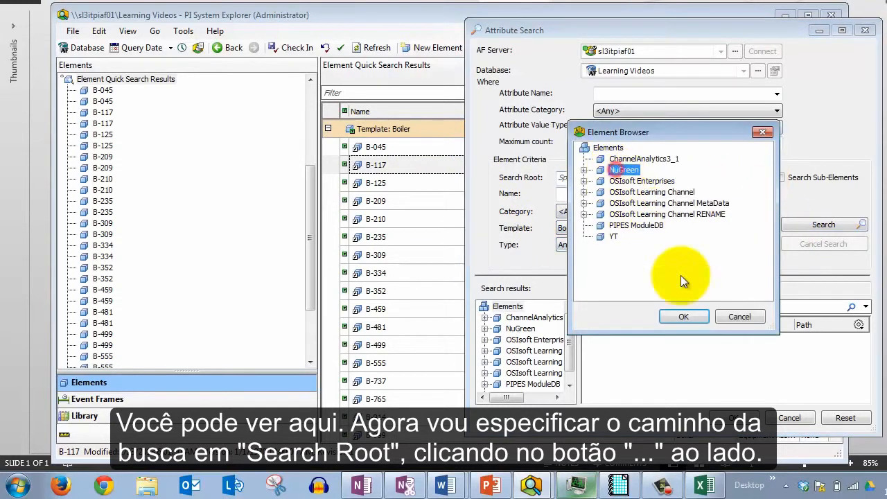
click(684, 317)
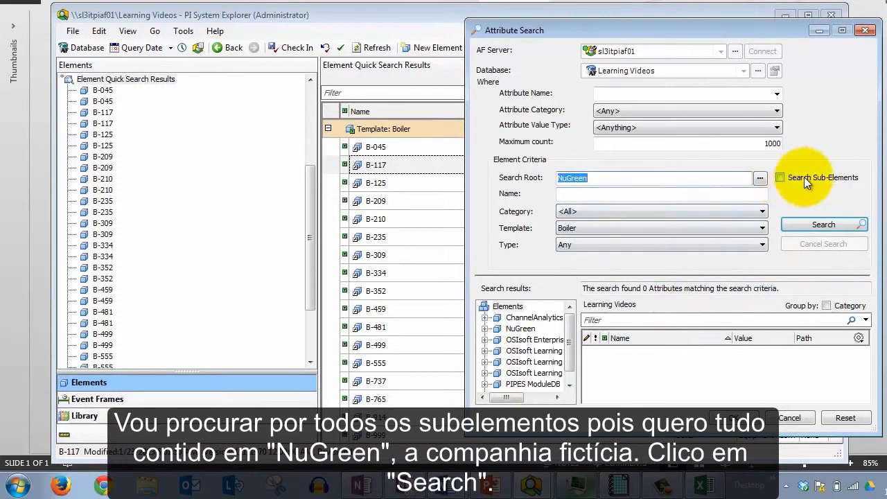
click(780, 179)
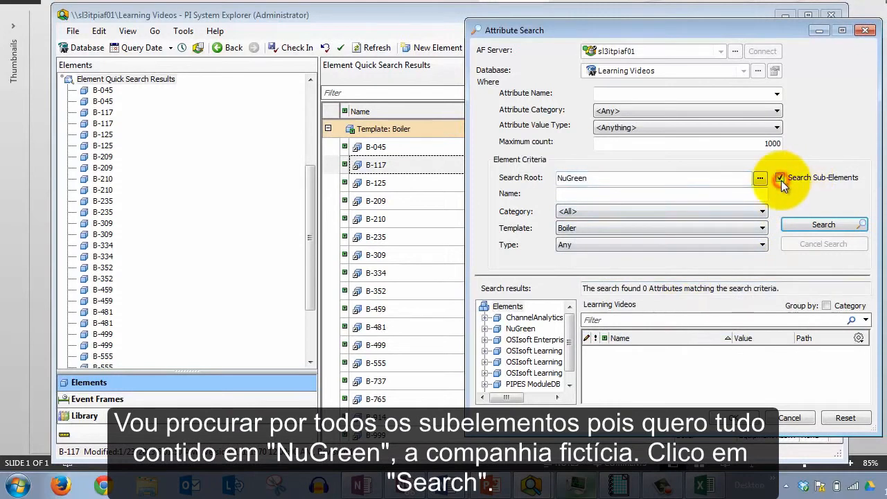
click(797, 227)
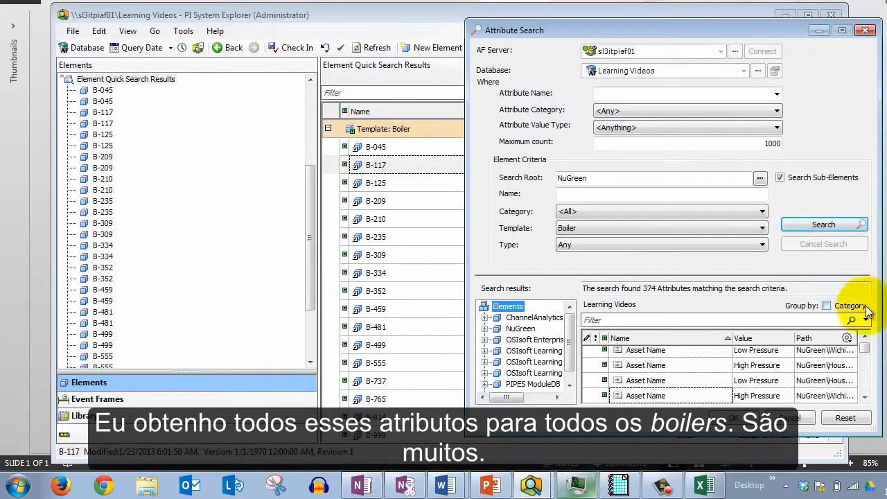
mouse_move(864, 347)
mouse_down()
mouse_move(869, 393)
mouse_move(864, 339)
mouse_up()
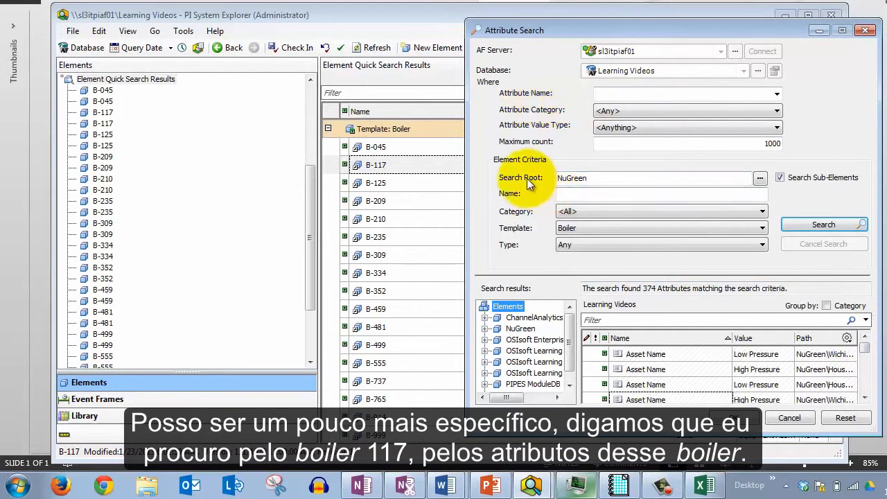
Restrict the element Name criterion to B-117 and rerun the attribute search
click(562, 194)
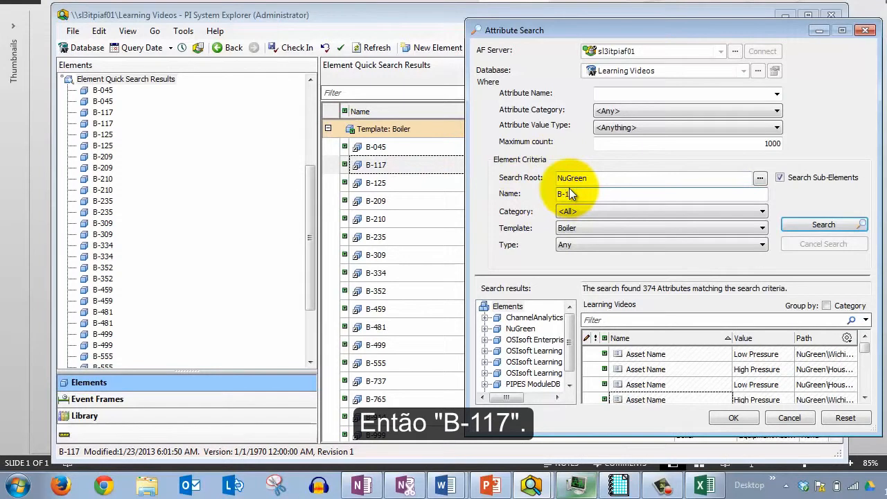
text(77)
key(BackSpace)
key(BackSpace)
text(17)
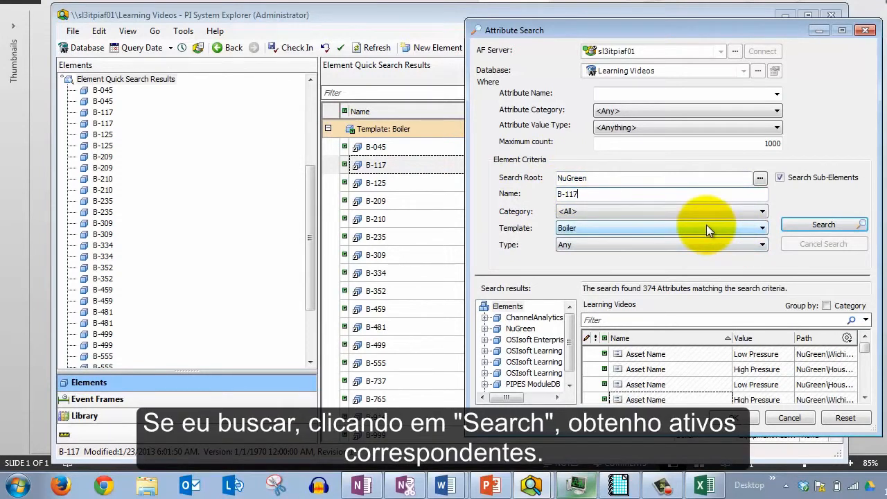
click(796, 223)
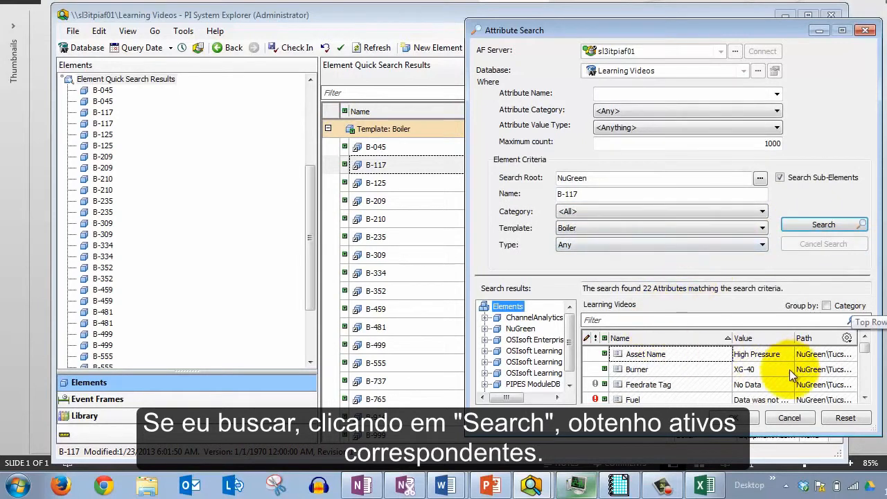
Resize the dialog and its result columns so the attribute paths are readable
drag(872, 430, 871, 470)
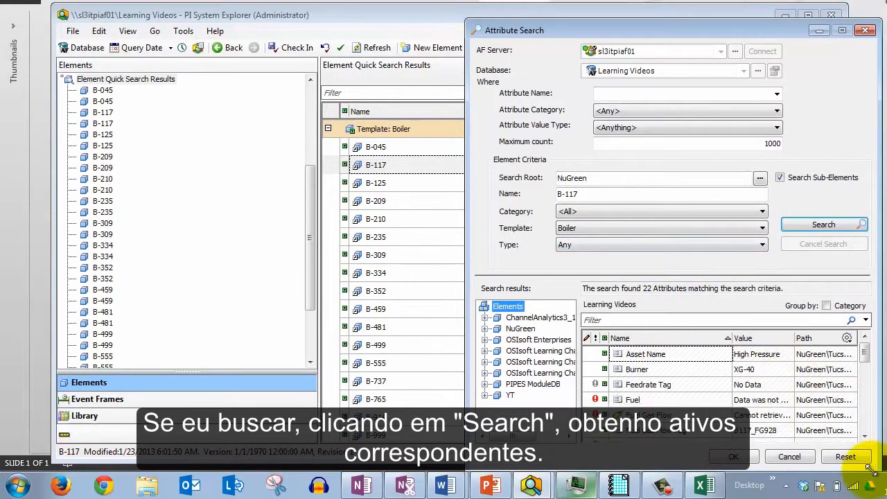
drag(464, 249, 411, 251)
click(828, 400)
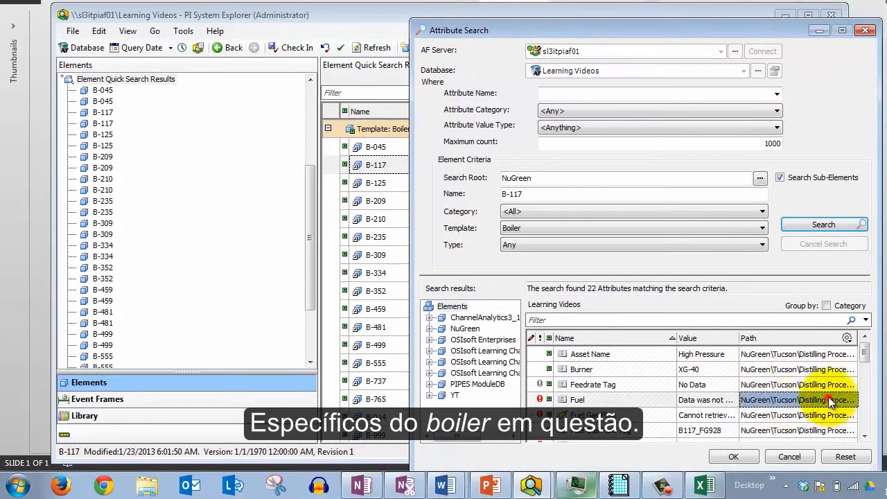
click(678, 337)
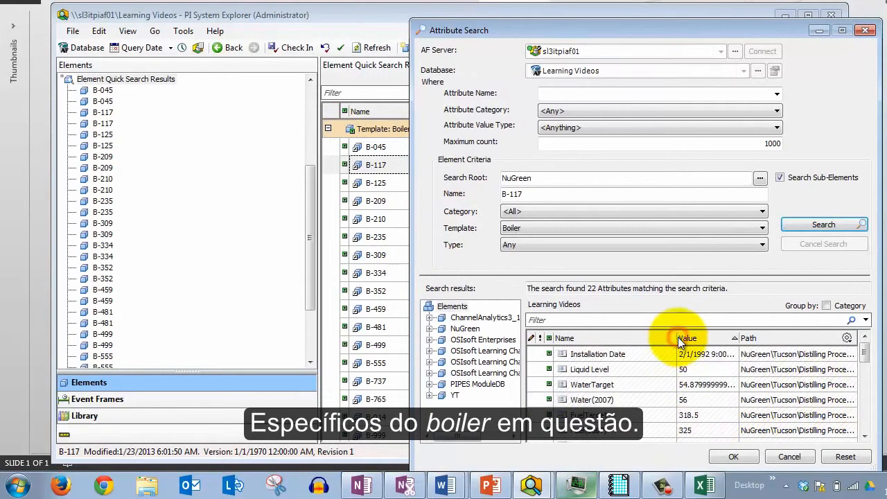
drag(677, 337, 626, 338)
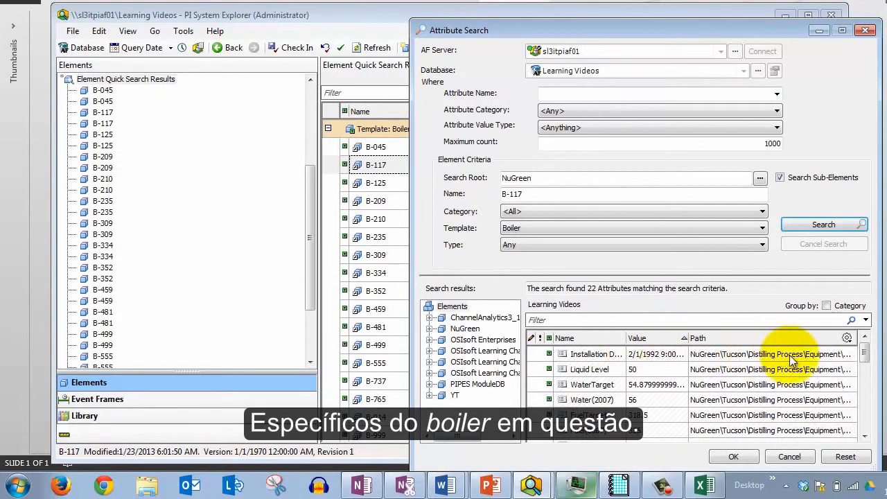
drag(882, 416, 886, 404)
Review the attributes listed for boiler B-117 in the search results
click(581, 358)
scroll(590, 374, up, 1)
click(591, 357)
click(592, 371)
click(592, 387)
click(593, 401)
click(592, 416)
click(593, 429)
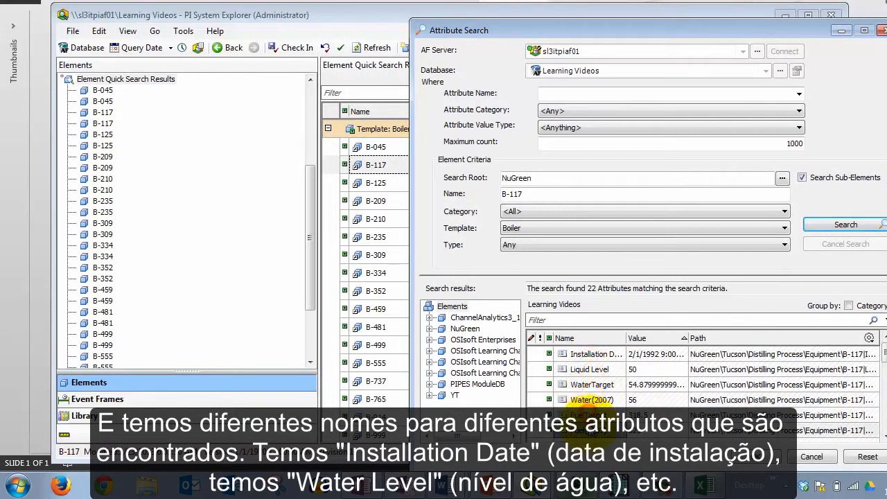
click(589, 358)
click(601, 400)
scroll(600, 402, down, 2)
click(598, 401)
scroll(599, 402, down, 4)
scroll(597, 402, up, 1)
scroll(598, 401, up, 5)
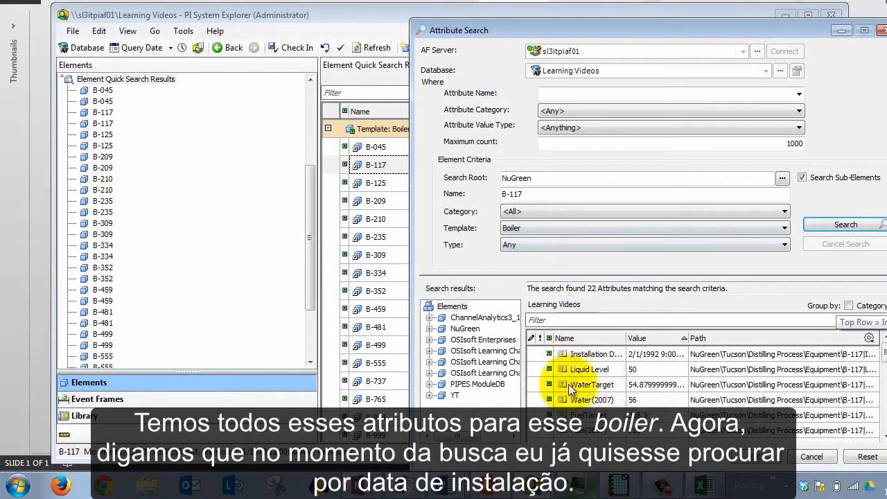
Set the Attribute Name criterion to Installation Date, rerun the search and select the returned attribute
click(574, 93)
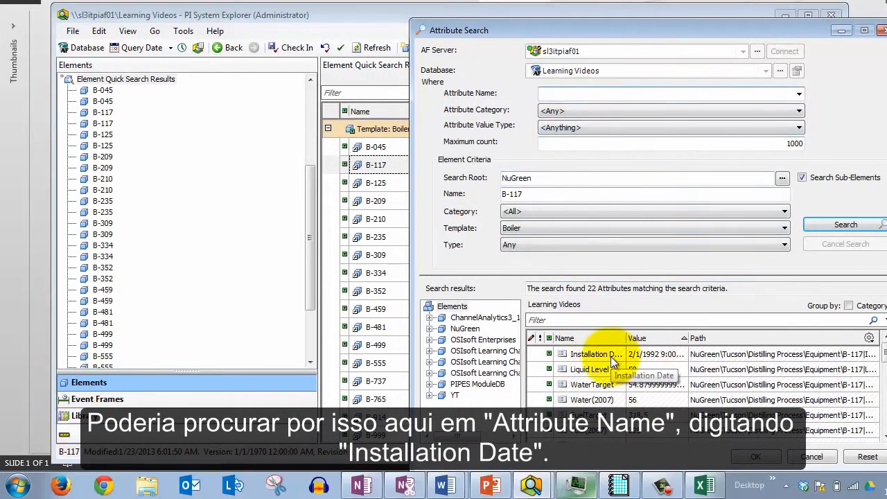
click(565, 91)
text(Installation Data)
key(BackSpace)
text(e)
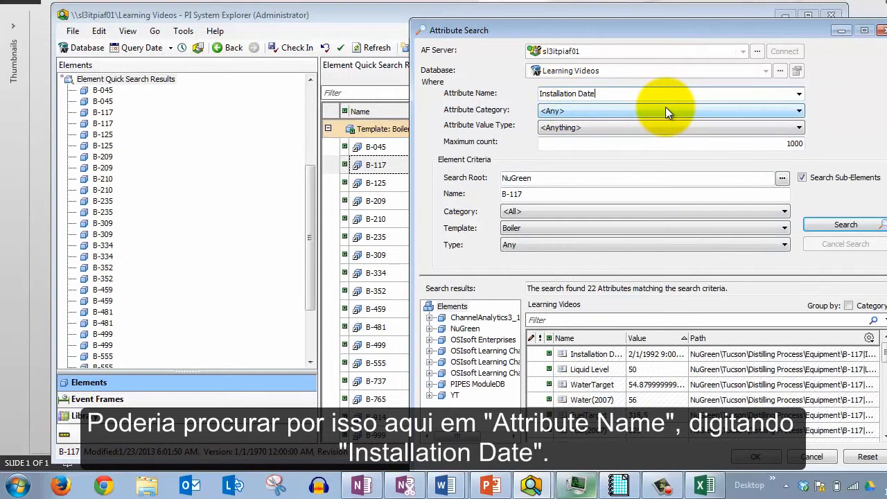
click(845, 226)
click(587, 354)
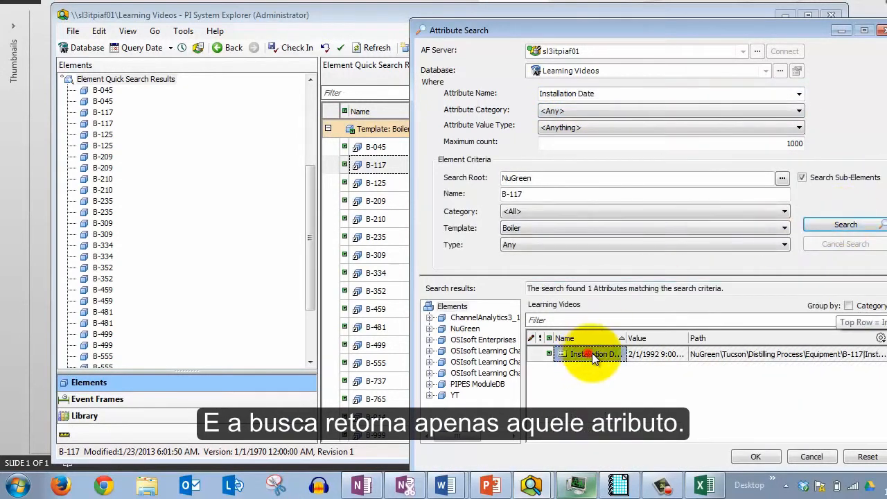
mouse_move(627, 339)
mouse_down()
mouse_move(664, 340)
mouse_move(644, 339)
mouse_up()
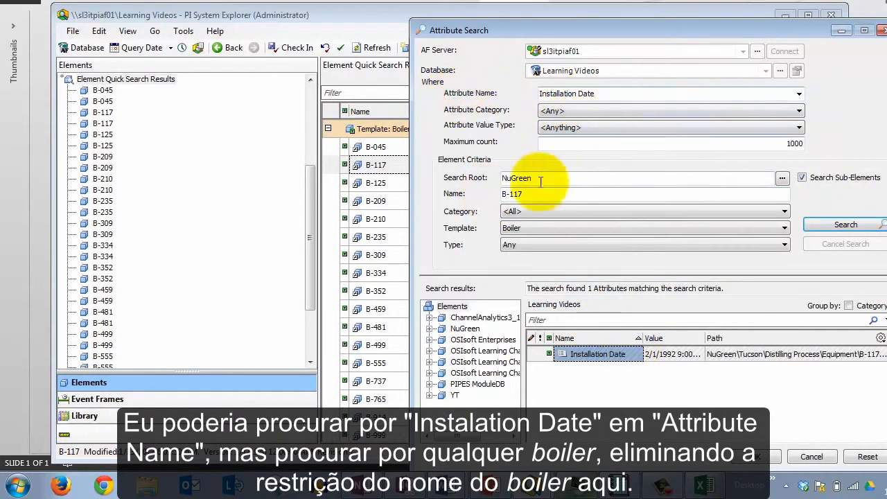
Clear the element Name criterion so any boiler is searched
click(533, 193)
drag(533, 193, 475, 190)
key(BackSpace)
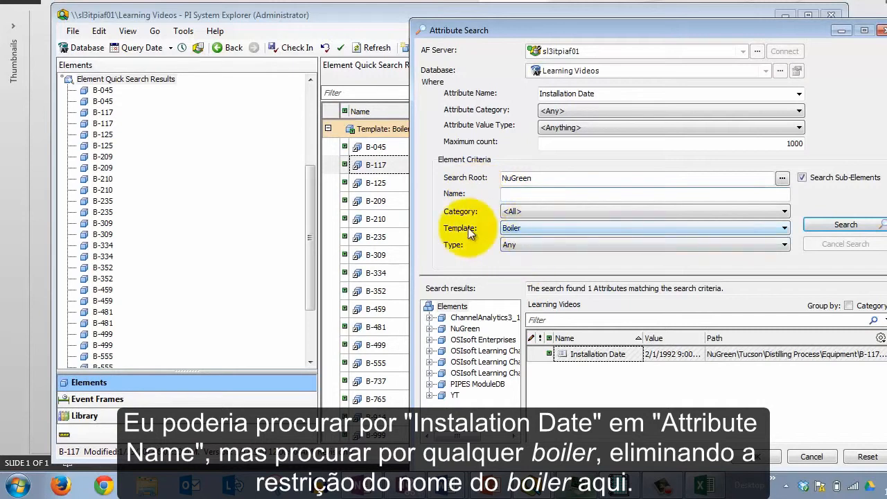
key(ctrl+2)
drag(488, 198, 398, 242)
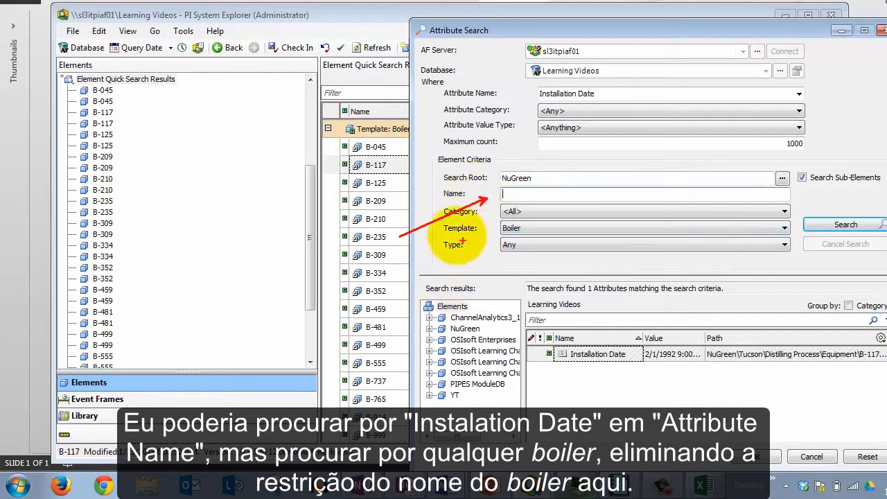
Rerun the Installation Date attribute search across all boilers
key(Escape)
click(845, 225)
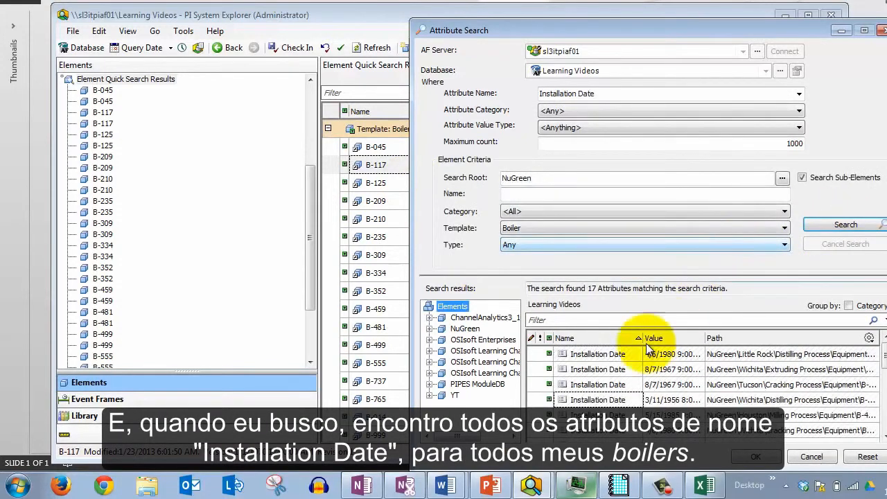
Review the Installation Date results for every boiler, widening the dialog to read their full paths
drag(883, 350, 883, 377)
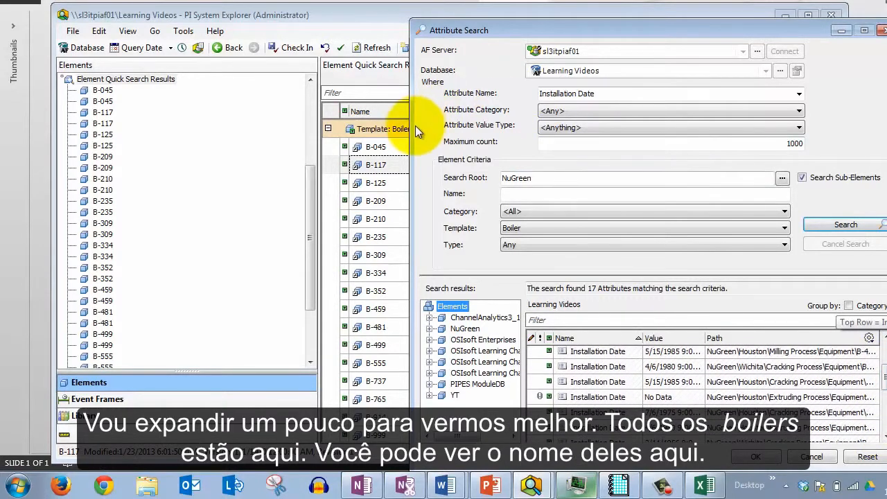
drag(415, 126, 258, 136)
drag(720, 357, 730, 431)
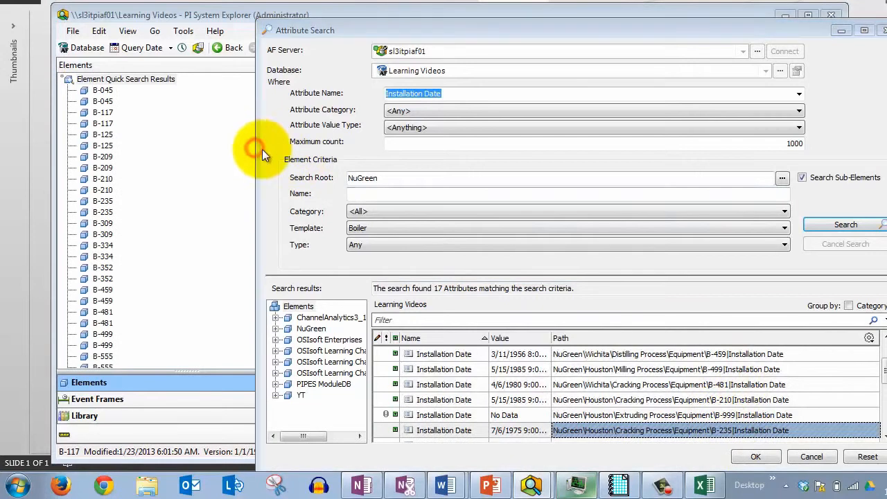
drag(256, 149, 405, 182)
click(570, 95)
click(570, 95)
drag(569, 94, 620, 93)
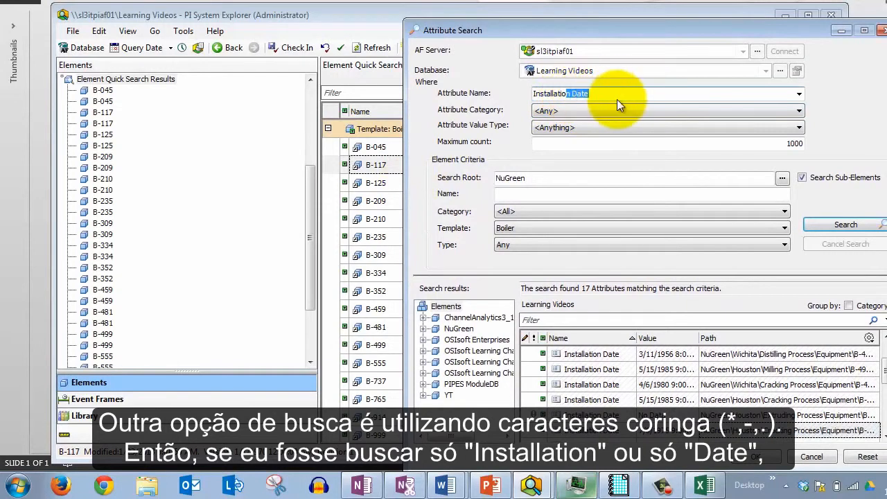
text(n)
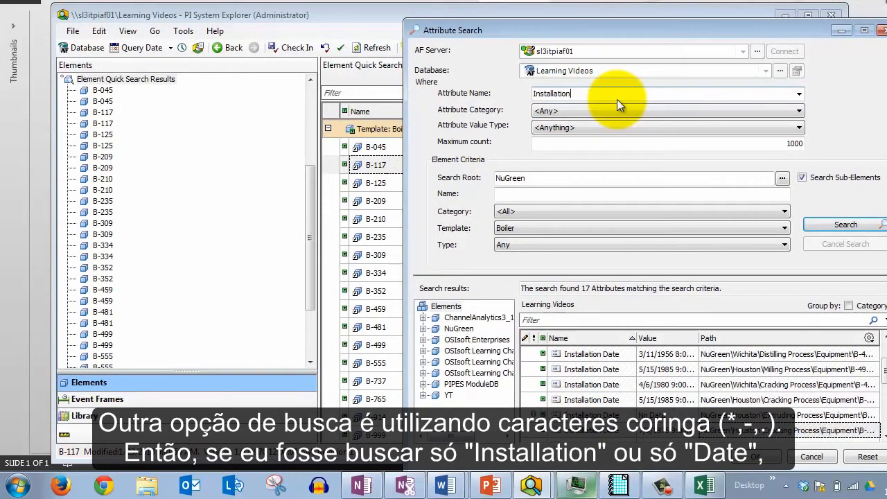
Set the Attribute Name criterion to Date alone and run the search
double_click(617, 99)
text(Date)
key(Return)
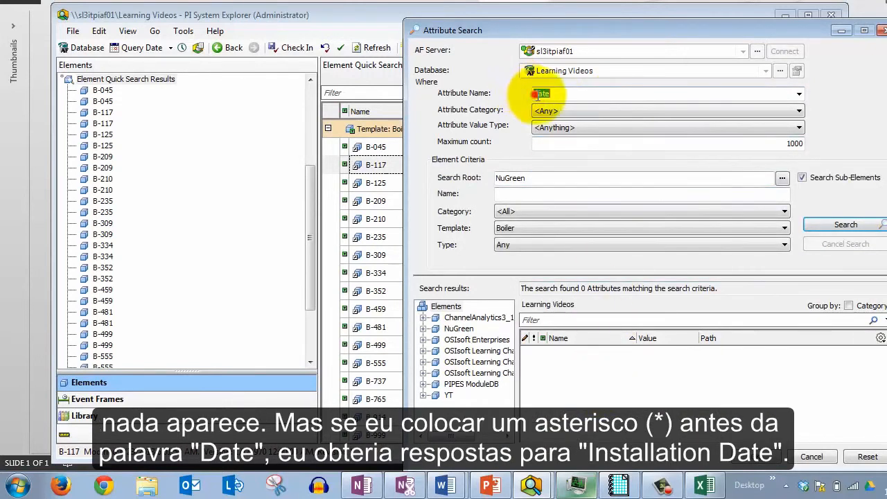
Put a leading wildcard in the Attribute Name to make it *Date and rerun the search
drag(535, 96, 556, 101)
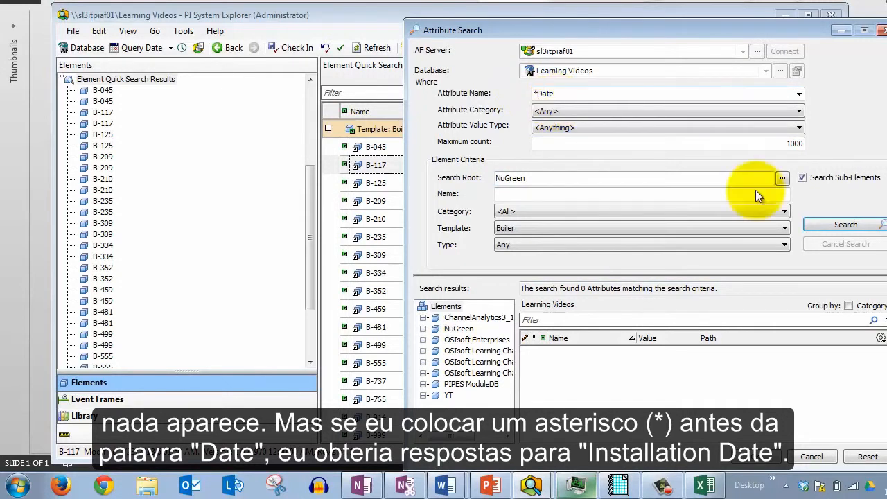
click(847, 225)
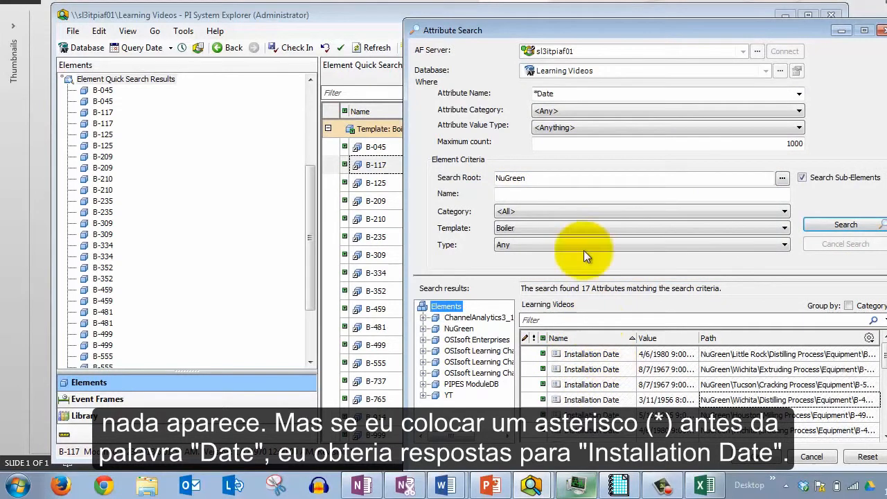
Replace the Attribute Name criterion with Installation and run the search
drag(554, 93, 536, 93)
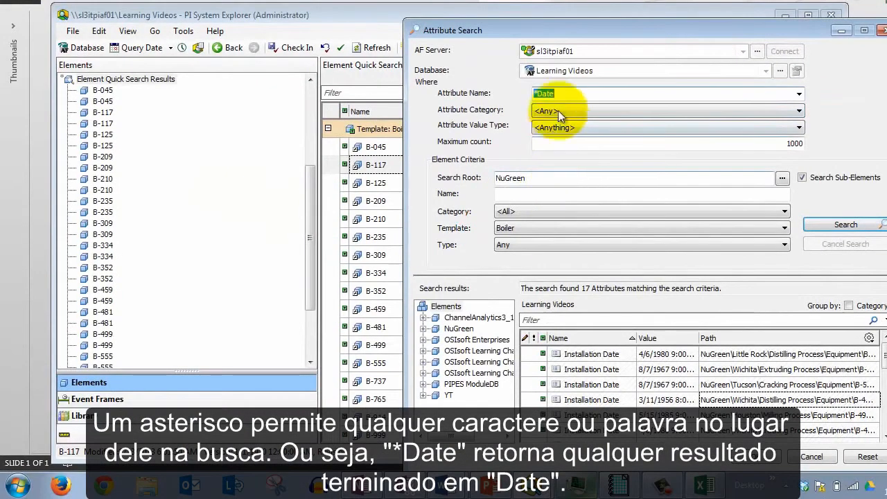
key(Right)
key(ctrl+a)
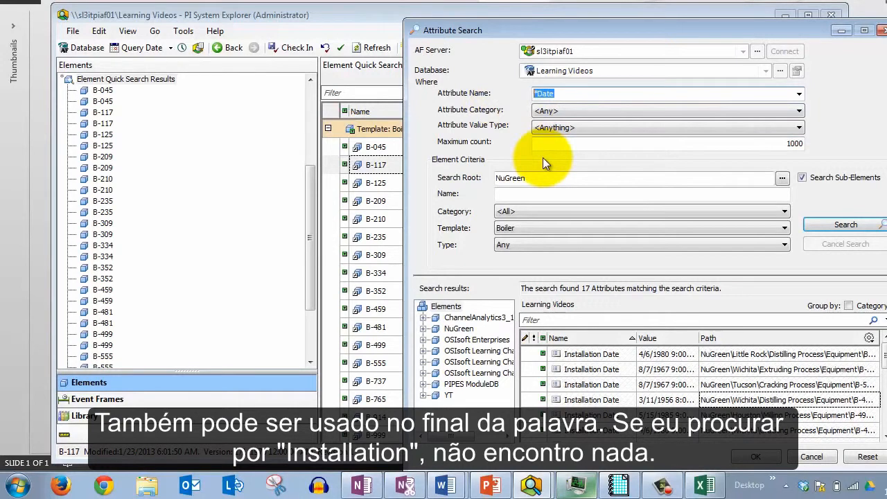
key(Right)
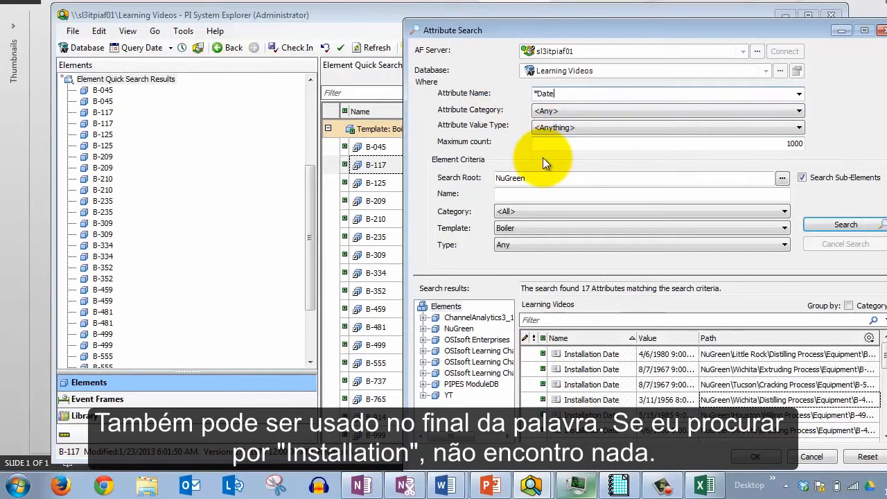
text(*)
key(ctrl+a)
text(Installation)
click(822, 220)
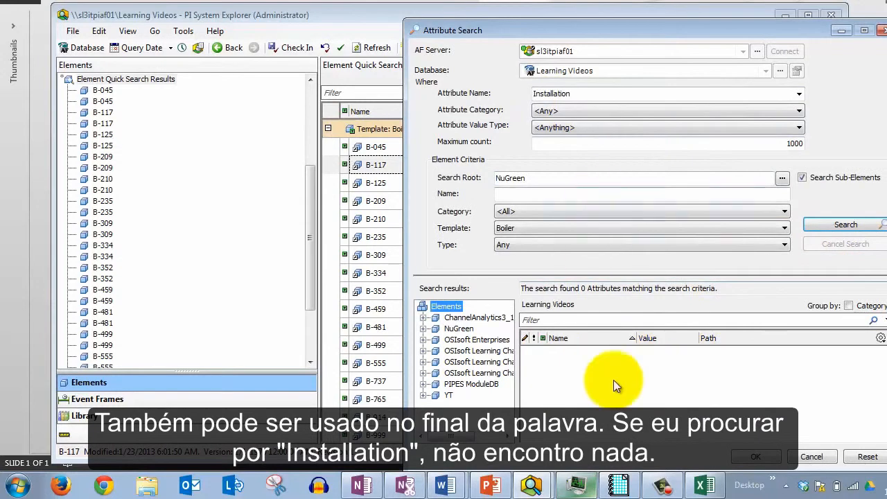
Append a trailing wildcard to make the Attribute Name Installation* and rerun the search
click(577, 95)
click(576, 94)
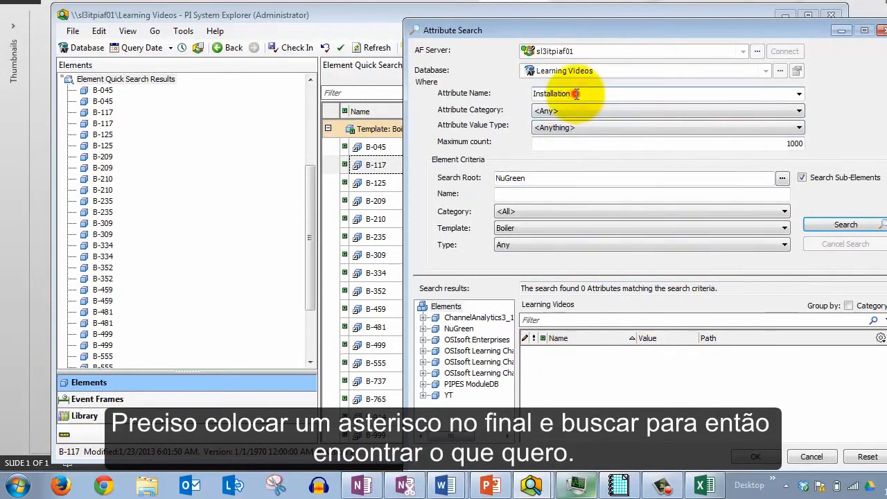
text(*)
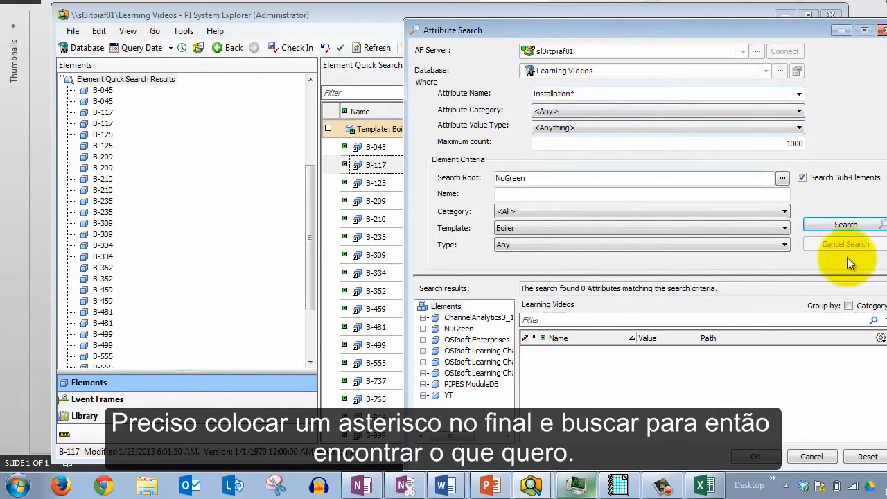
click(860, 226)
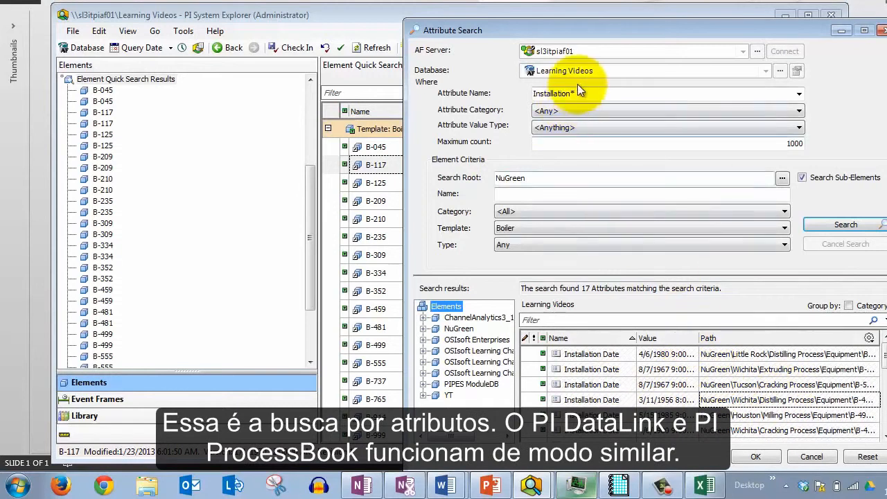
mouse_move(406, 15)
mouse_down()
mouse_move(634, 238)
mouse_move(885, 459)
mouse_move(885, 472)
mouse_up()
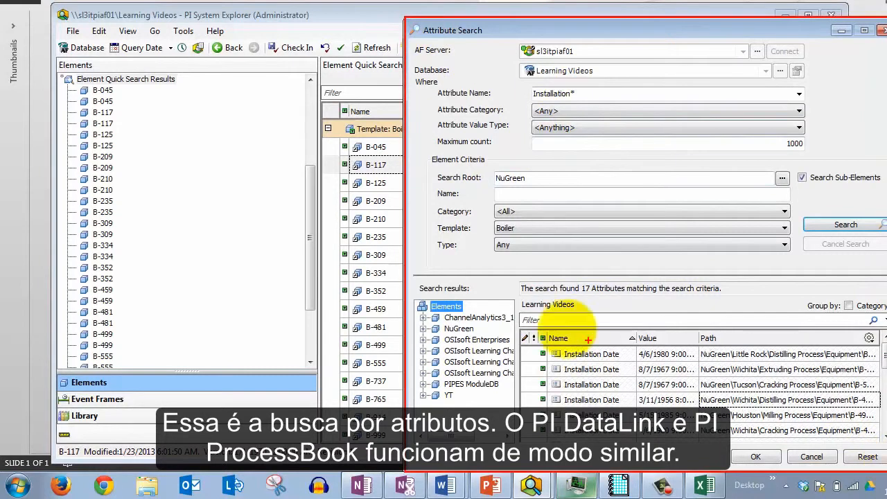
drag(522, 79, 451, 65)
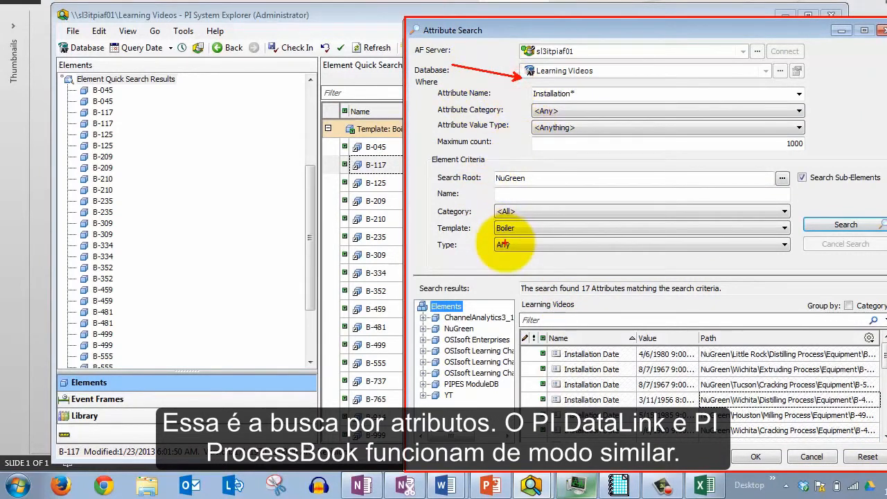
mouse_move(416, 147)
mouse_down()
mouse_move(852, 293)
mouse_move(882, 273)
mouse_up()
mouse_move(420, 78)
mouse_down()
mouse_move(858, 118)
mouse_move(858, 105)
mouse_move(834, 107)
mouse_up()
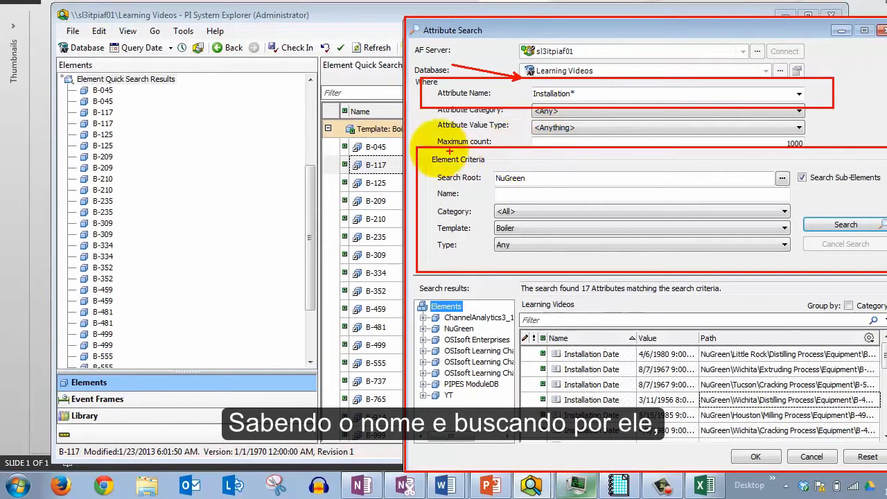
Close the attribute search and expand Houston > Extruding Process > Equipment in the element tree
click(884, 30)
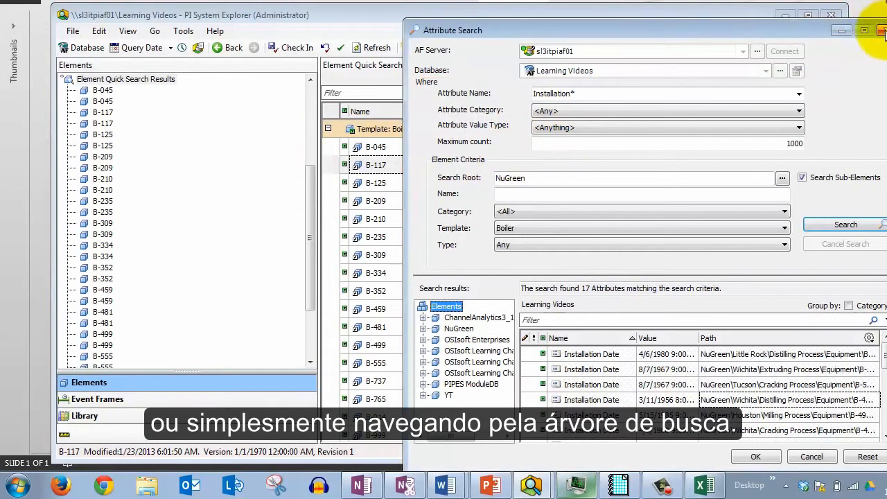
drag(313, 242, 310, 115)
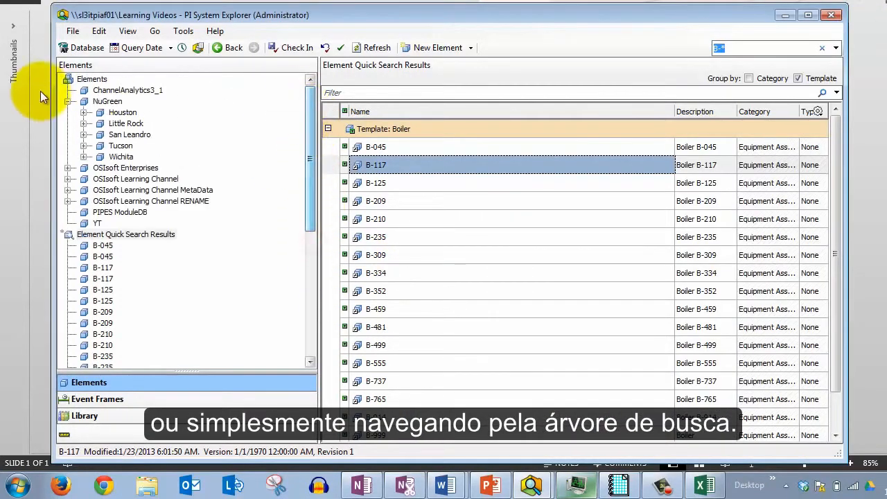
click(83, 113)
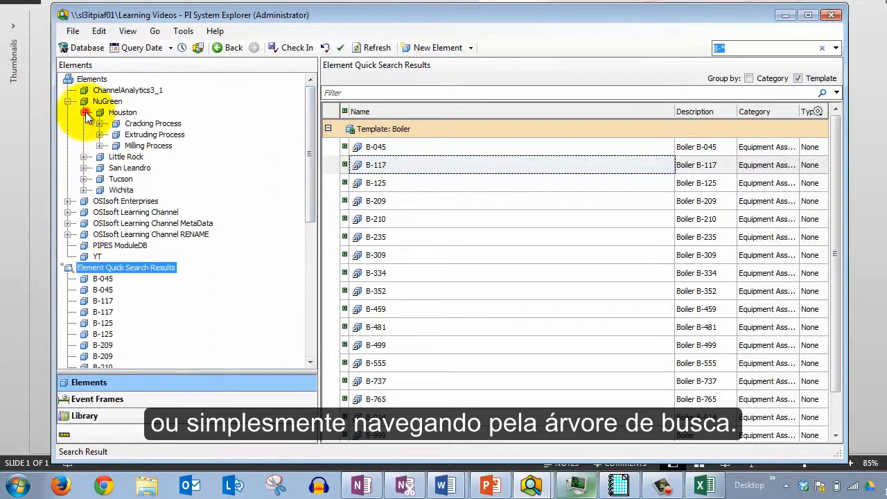
click(100, 135)
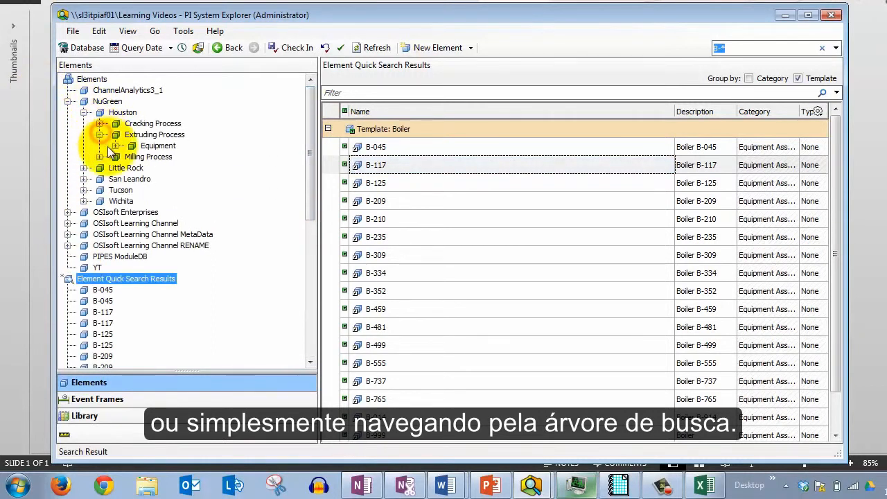
click(116, 146)
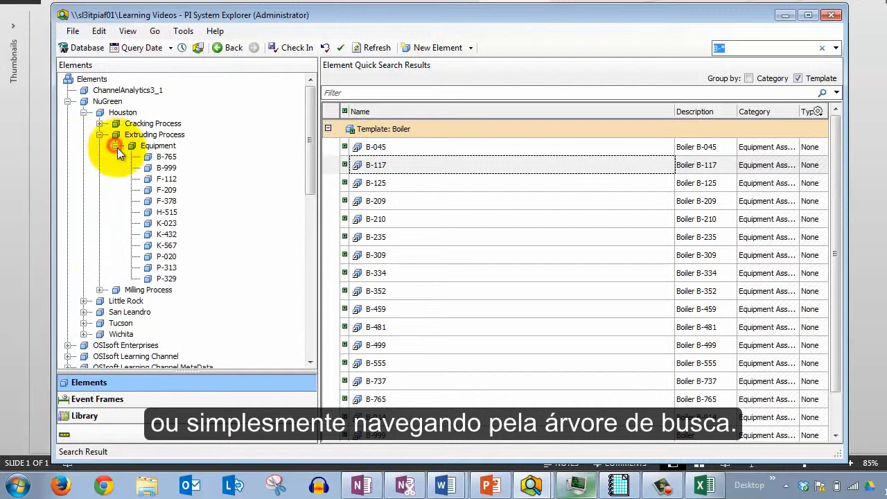
Open boiler B-765's attributes and select its Installation Date attribute
click(165, 157)
click(422, 80)
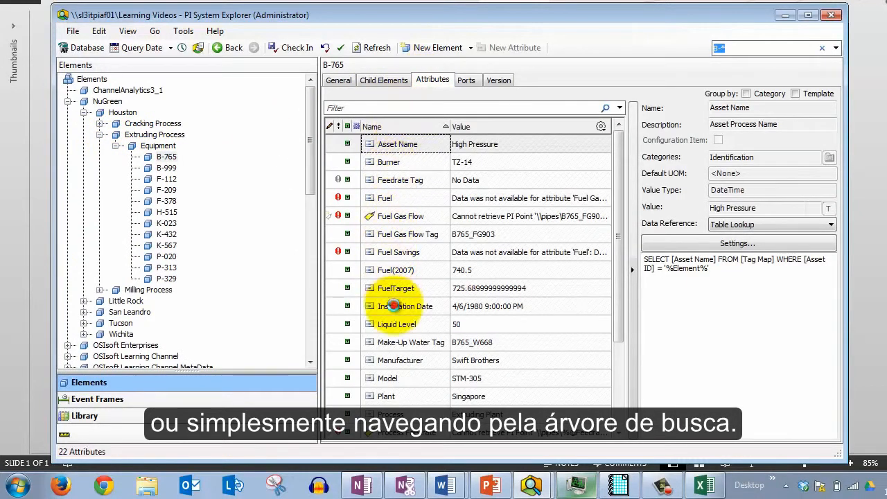
click(388, 306)
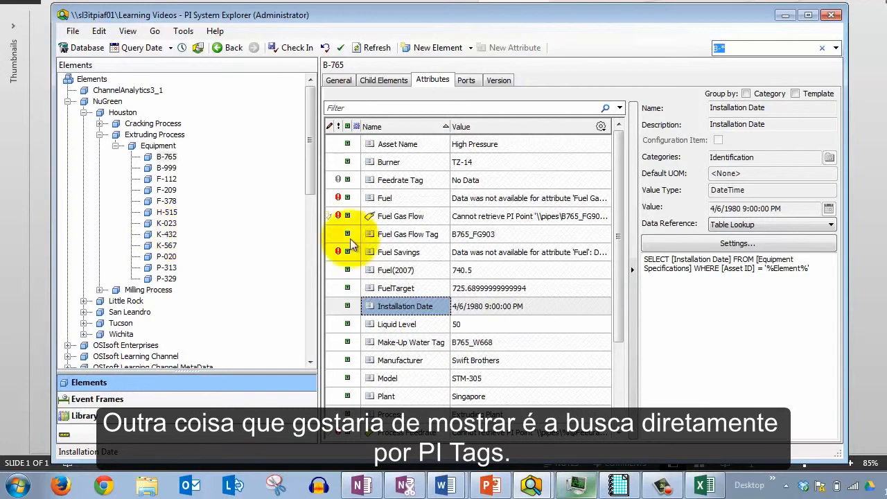
click(99, 33)
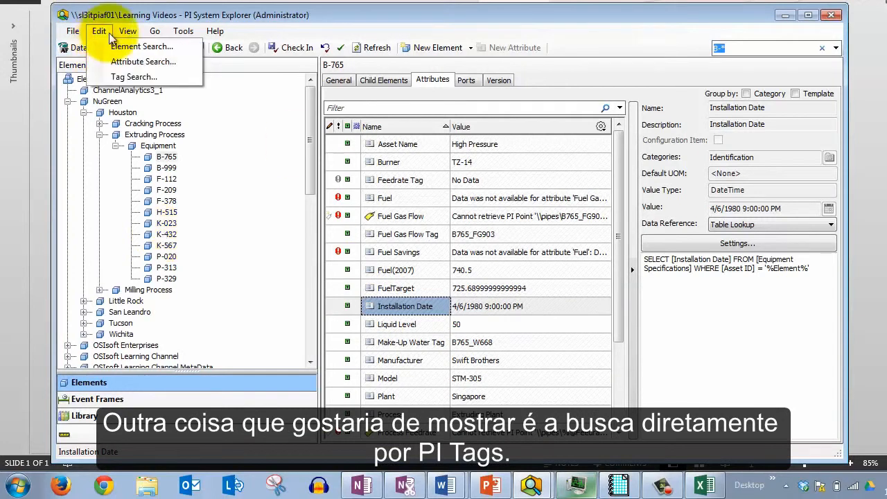
click(581, 83)
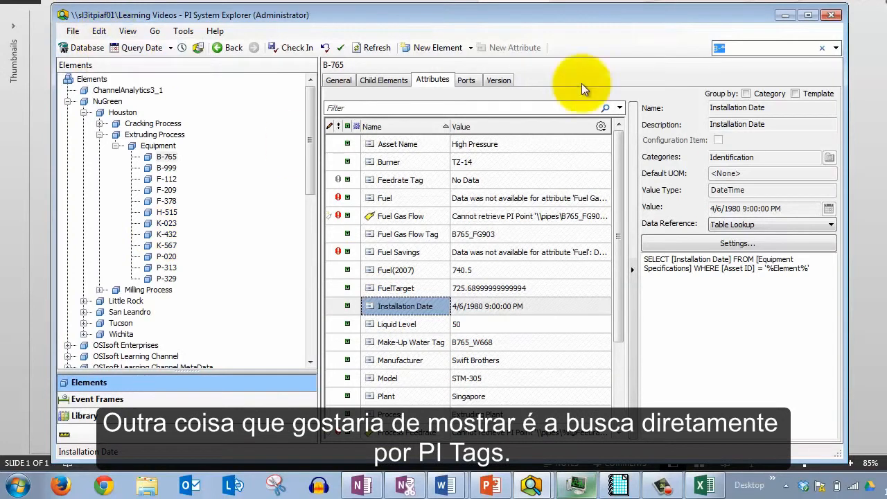
click(785, 15)
click(515, 209)
click(582, 199)
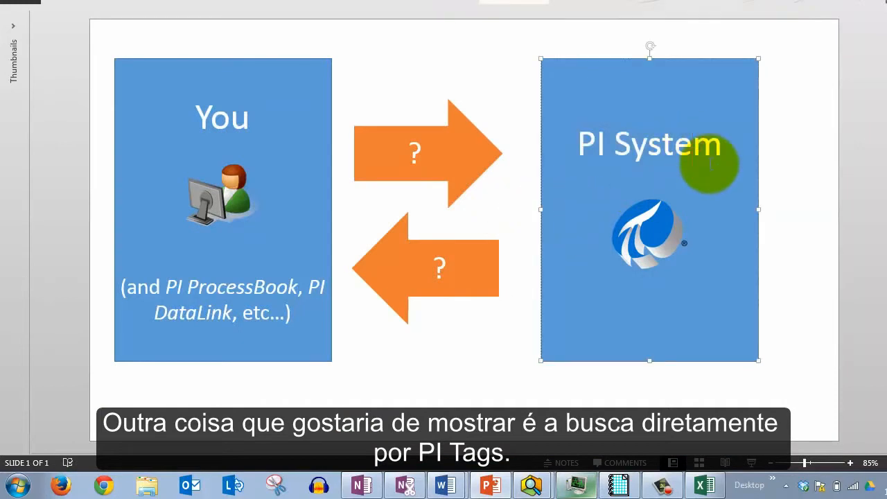
click(720, 145)
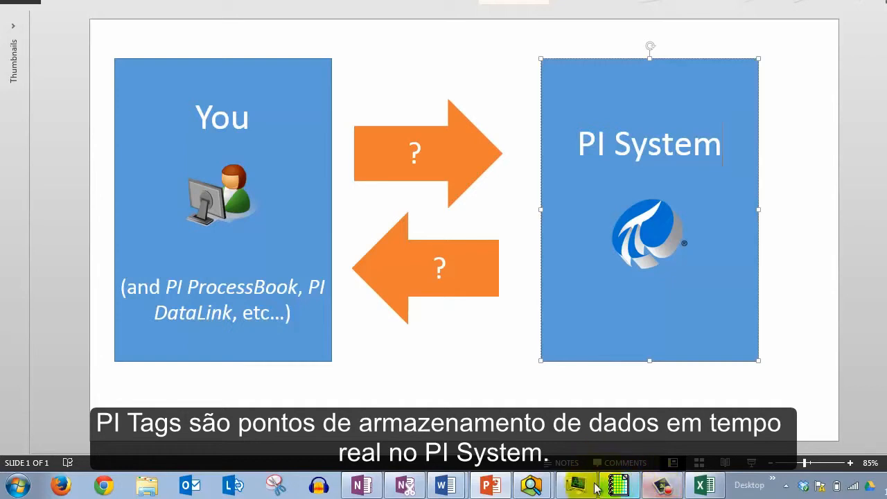
Return to PI System Explorer and open the Tag Search dialog
click(531, 485)
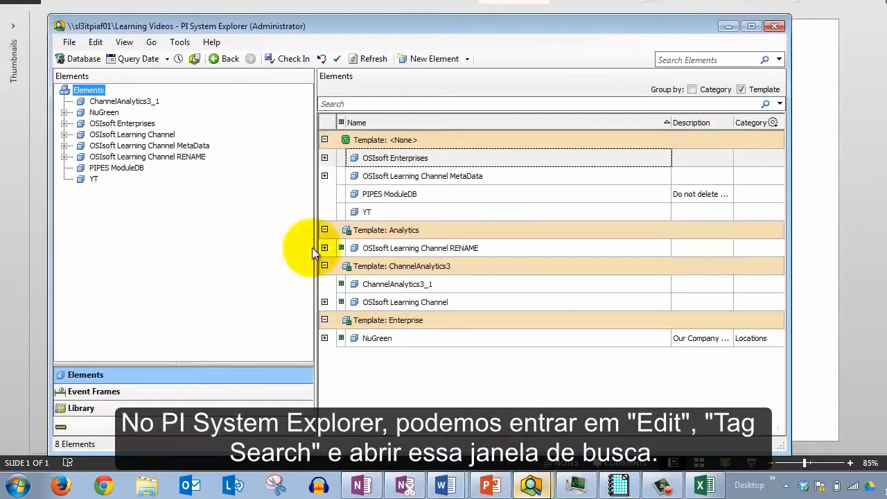
click(96, 44)
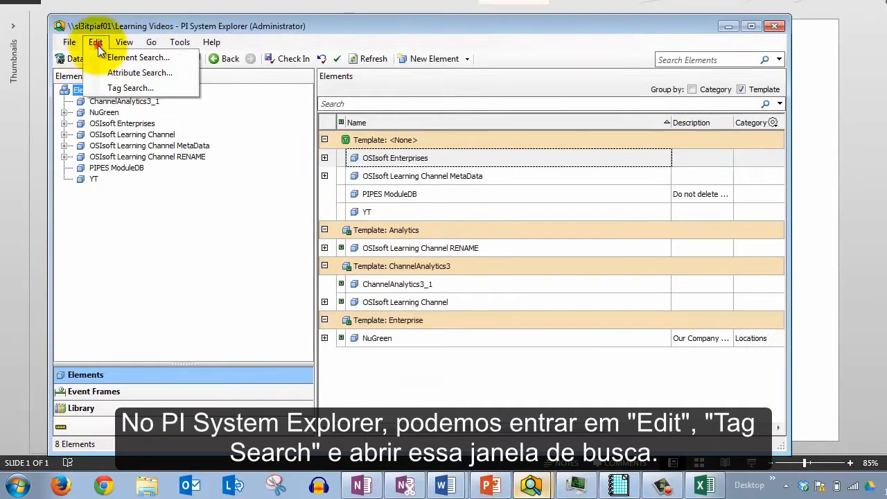
click(132, 89)
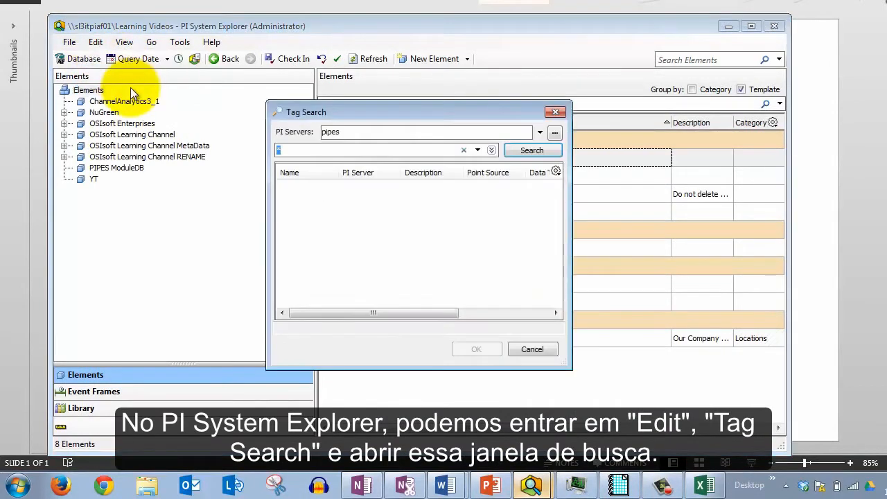
Search the pipes PI server for tags named sinusoid and select the SINUSOIDU result
drag(368, 114, 331, 121)
click(359, 121)
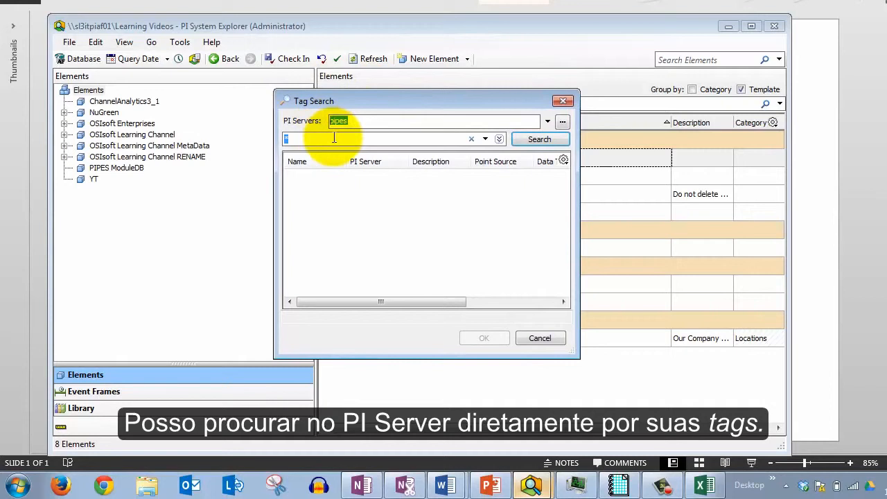
drag(298, 137, 270, 144)
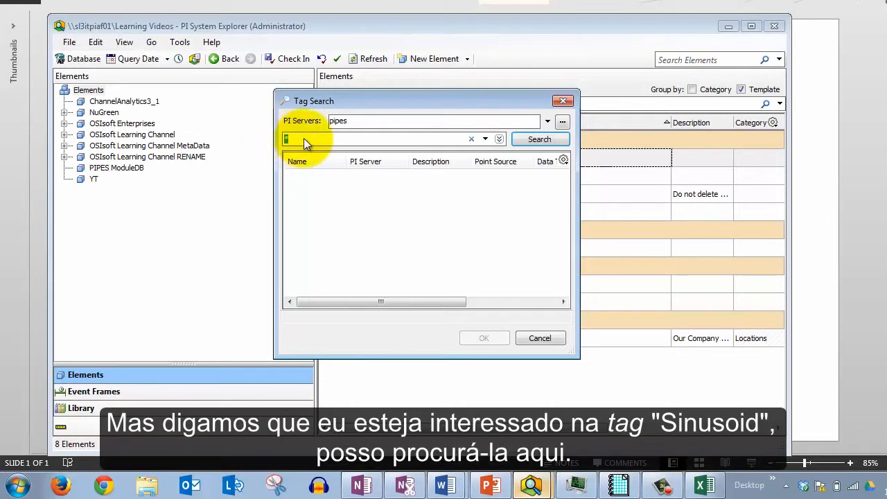
text(sinusoid)
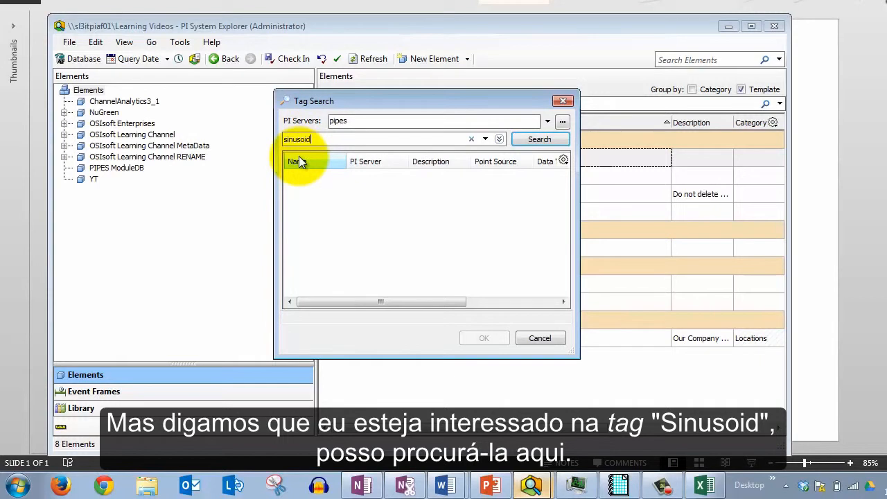
key(Return)
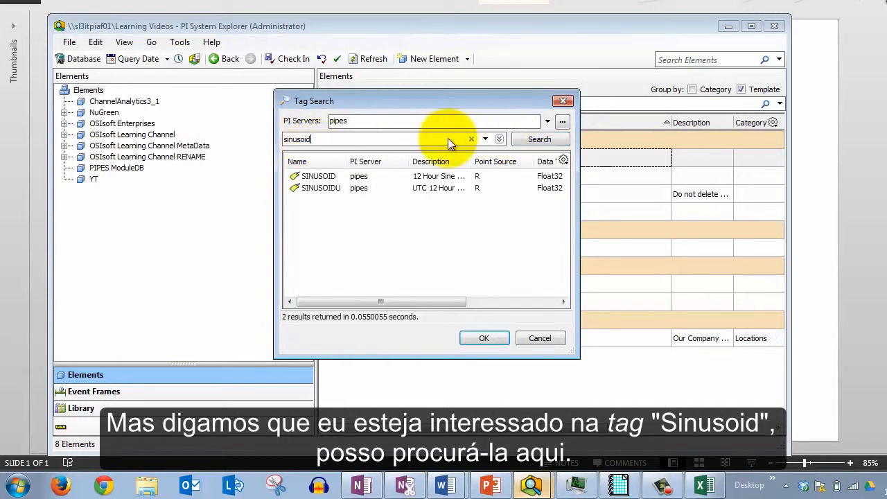
click(342, 190)
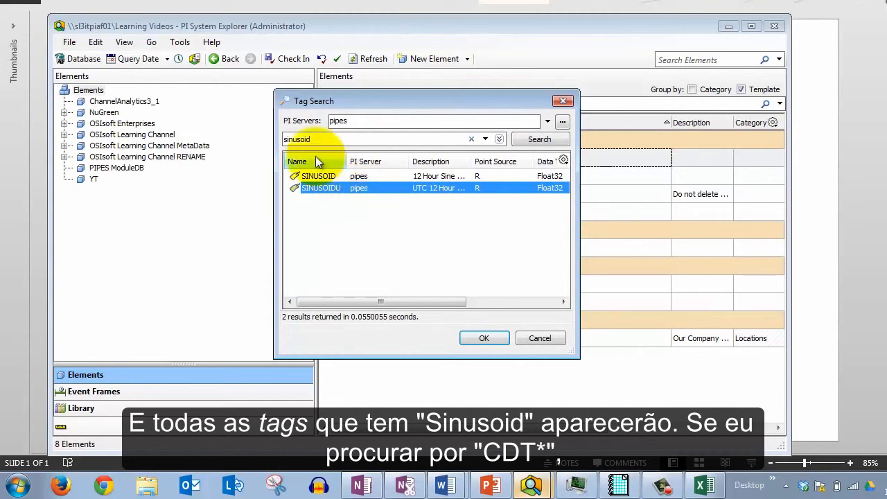
Search for tags matching cdt*
double_click(293, 141)
text(cdt*)
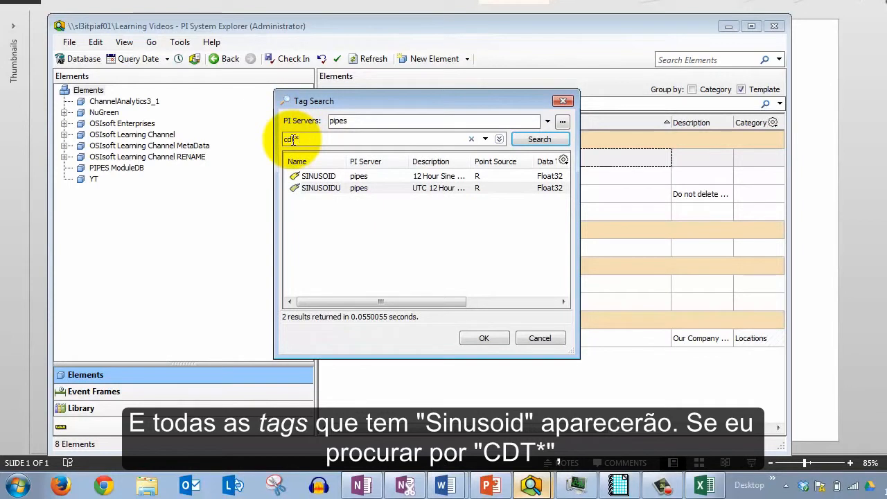
click(533, 140)
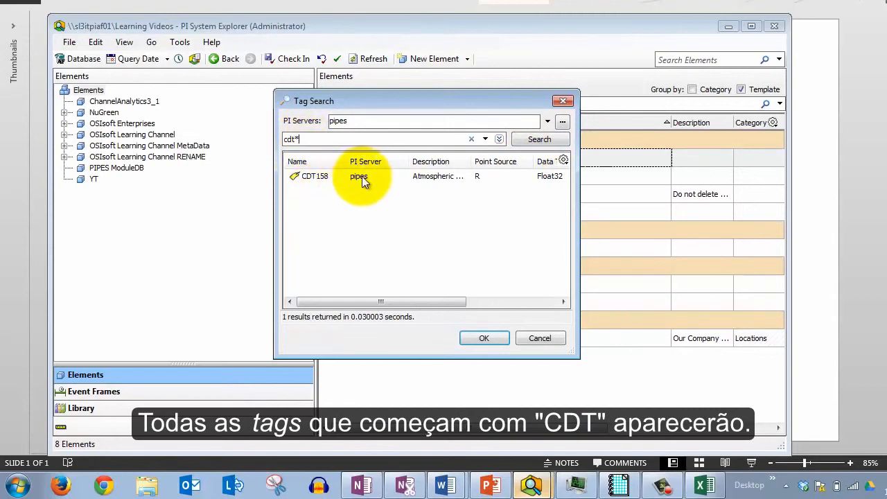
Expand the advanced search criteria and replace the query with the wildcard *
mouse_move(472, 161)
mouse_down()
mouse_move(504, 164)
mouse_move(470, 162)
mouse_up()
click(499, 139)
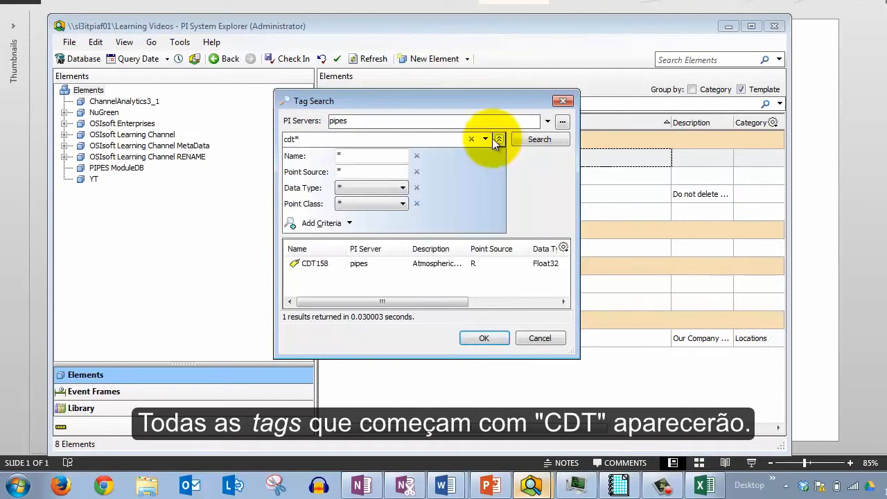
click(500, 139)
click(500, 139)
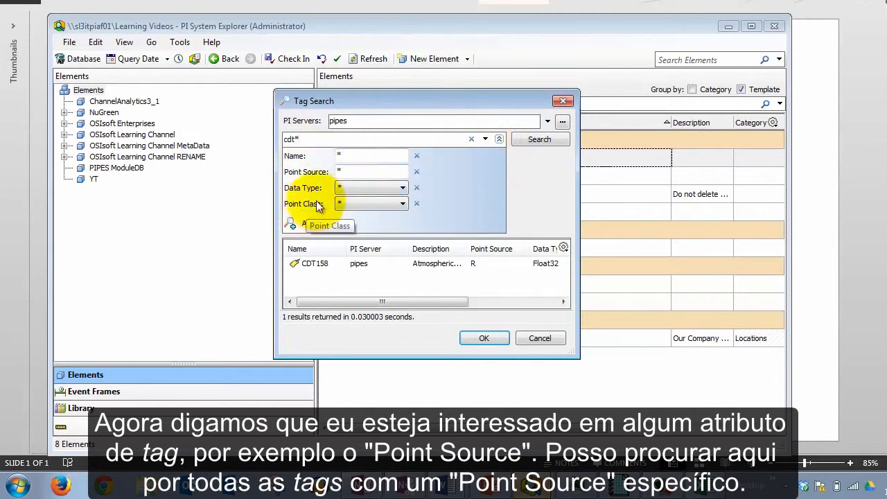
double_click(339, 171)
double_click(305, 139)
text(*)
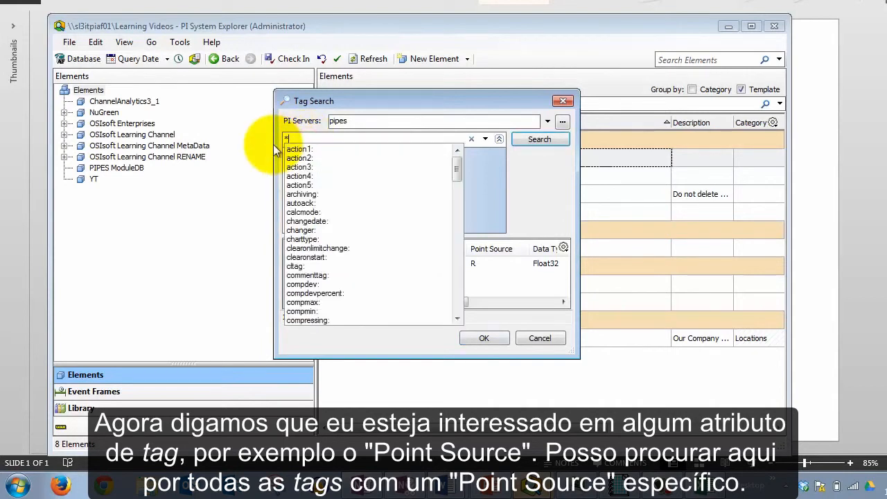
click(377, 138)
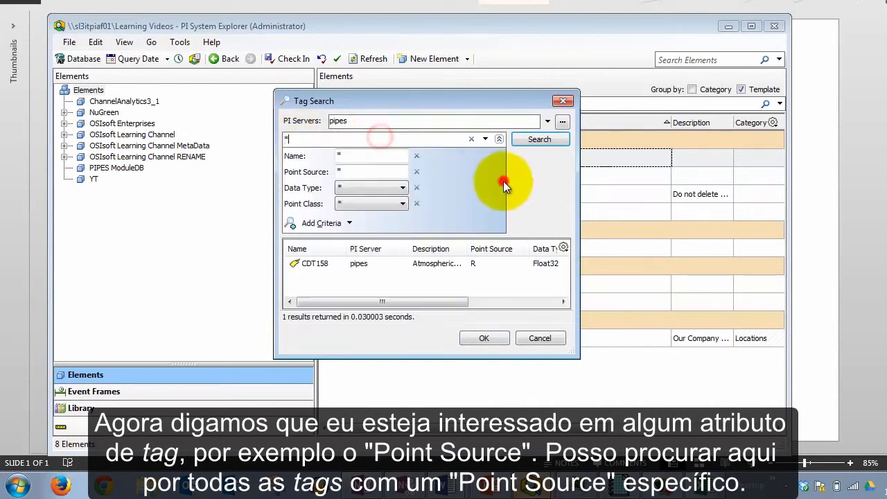
Set the Point Source criterion to R and run the tag search
double_click(370, 172)
text(R)
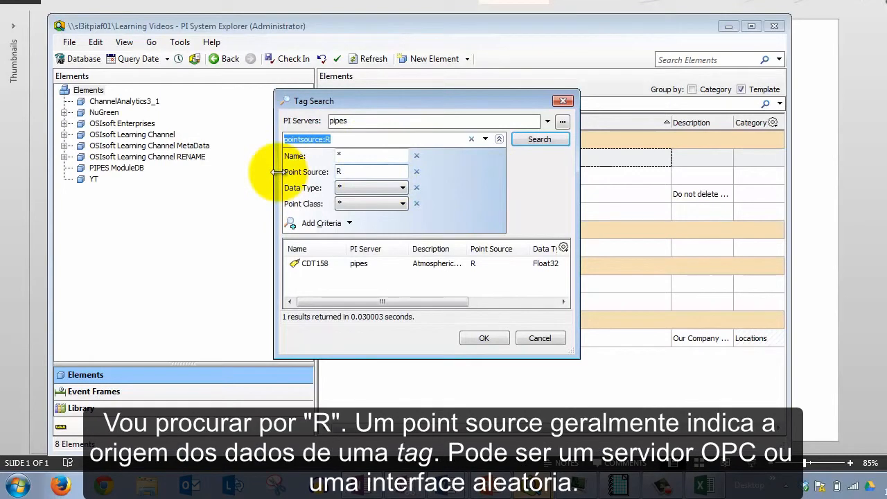
double_click(340, 171)
click(348, 171)
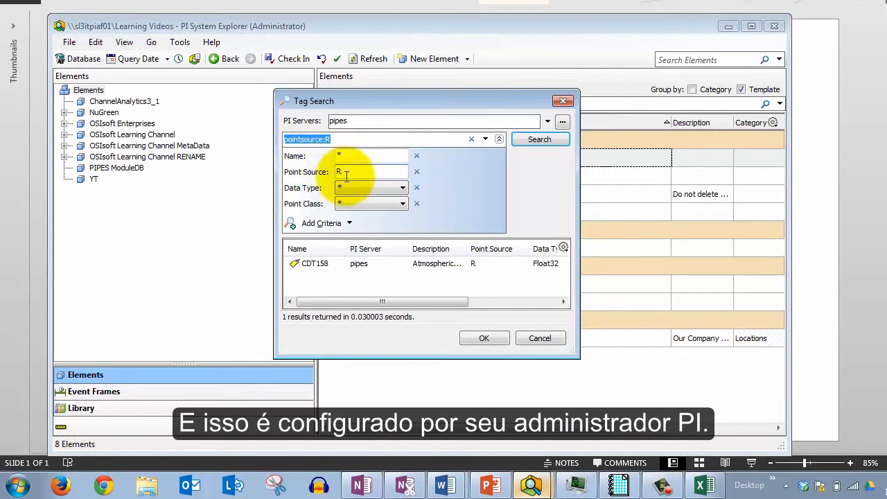
click(540, 141)
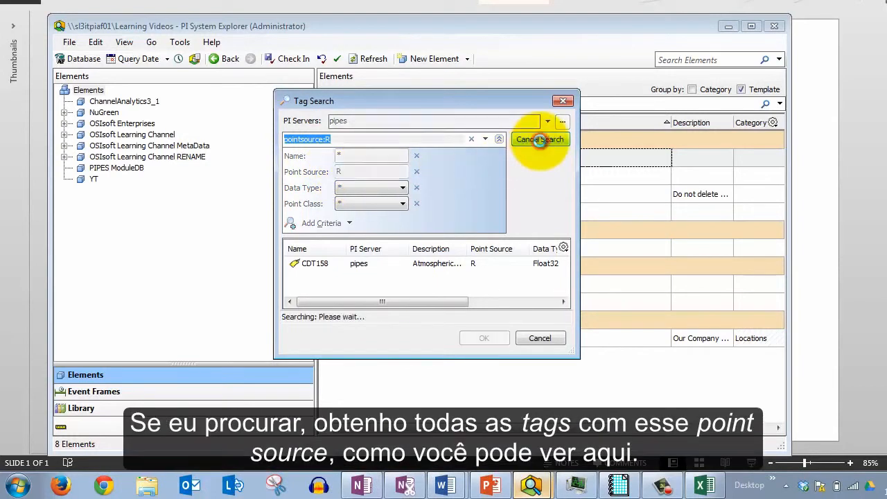
drag(575, 356, 588, 414)
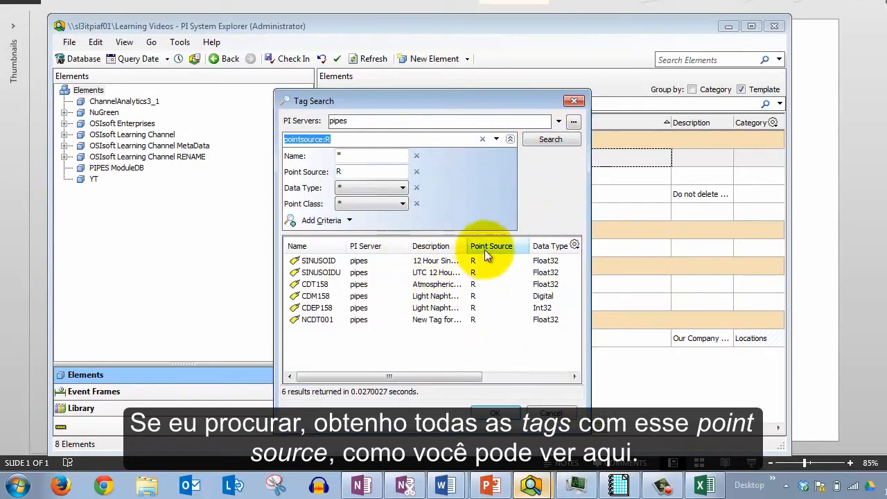
Narrow the search by setting Data Type to Float and rerun it
drag(462, 232, 536, 336)
key(Escape)
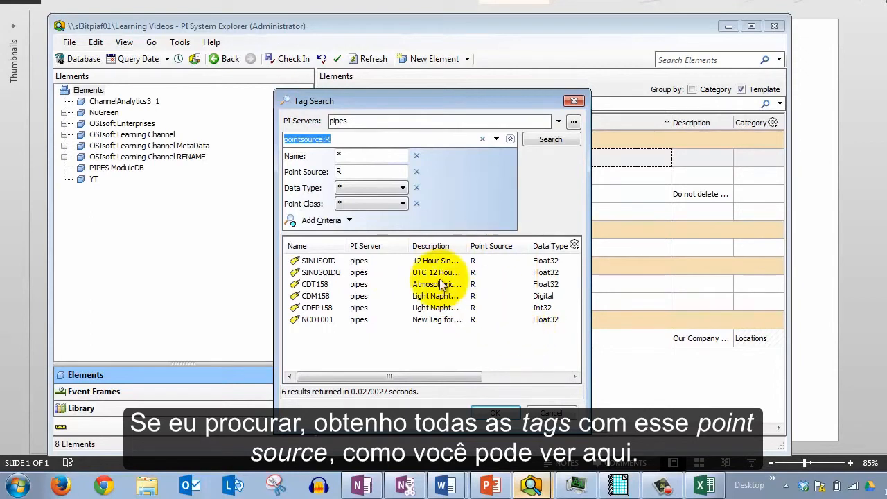
click(387, 185)
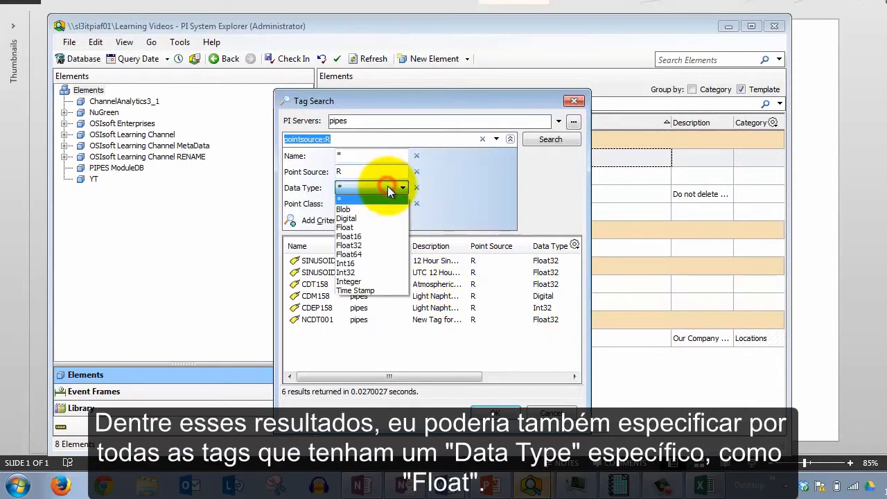
click(372, 226)
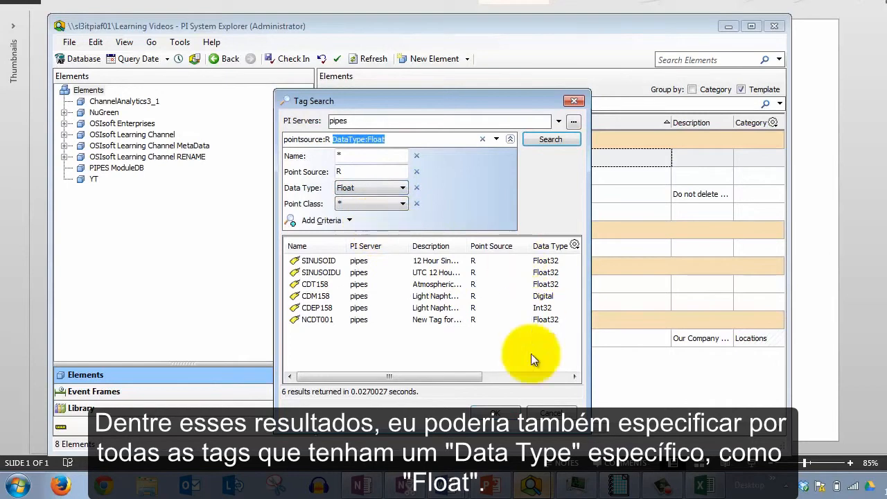
click(552, 140)
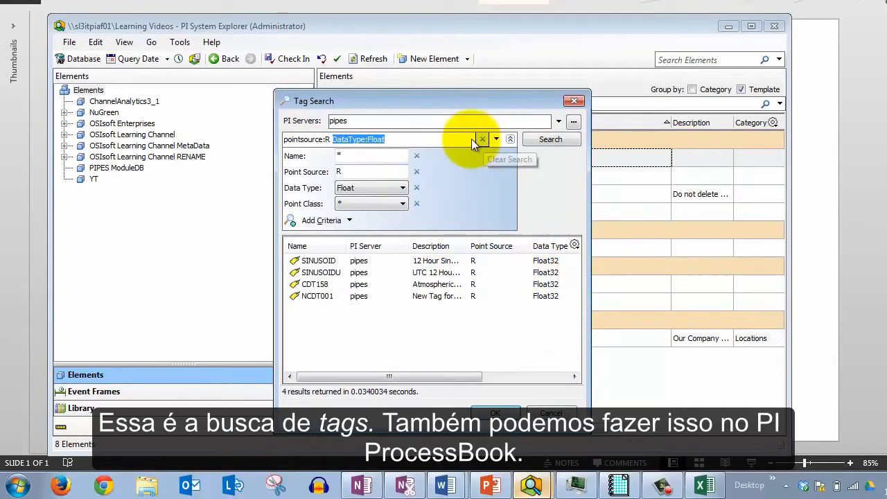
Switch to PI ProcessBook and place a Value symbol in Display1
mouse_move(625, 489)
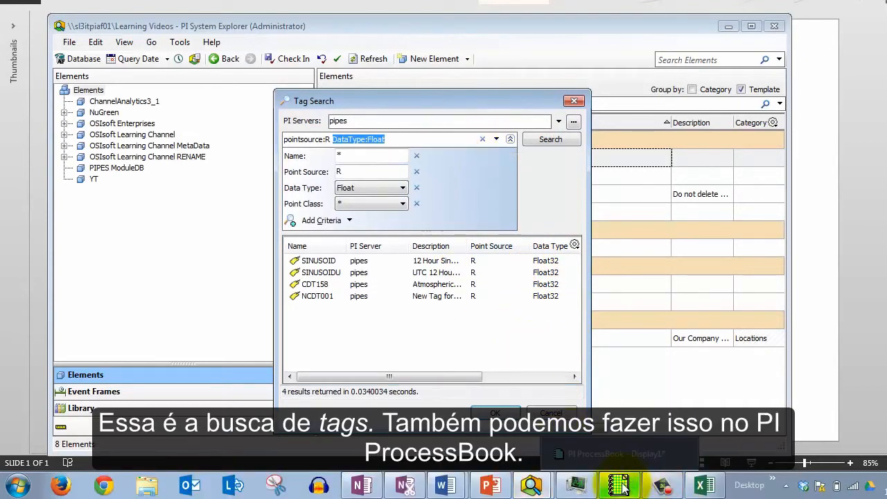
click(620, 487)
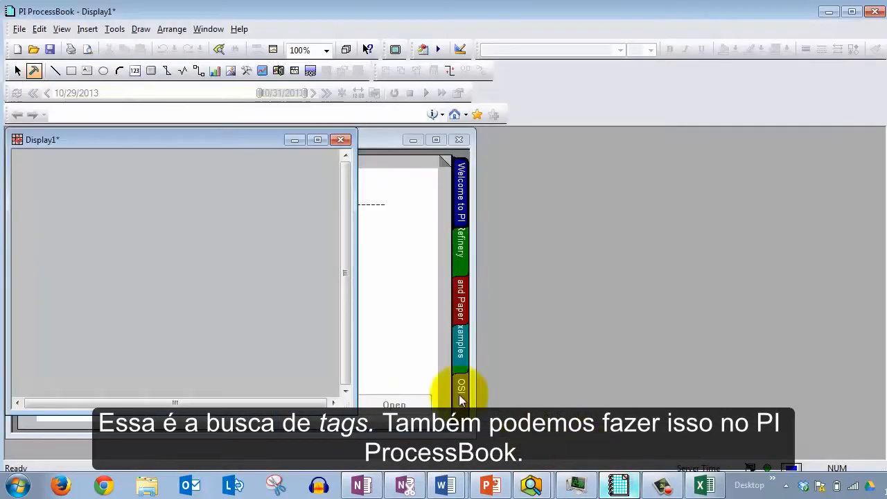
click(134, 71)
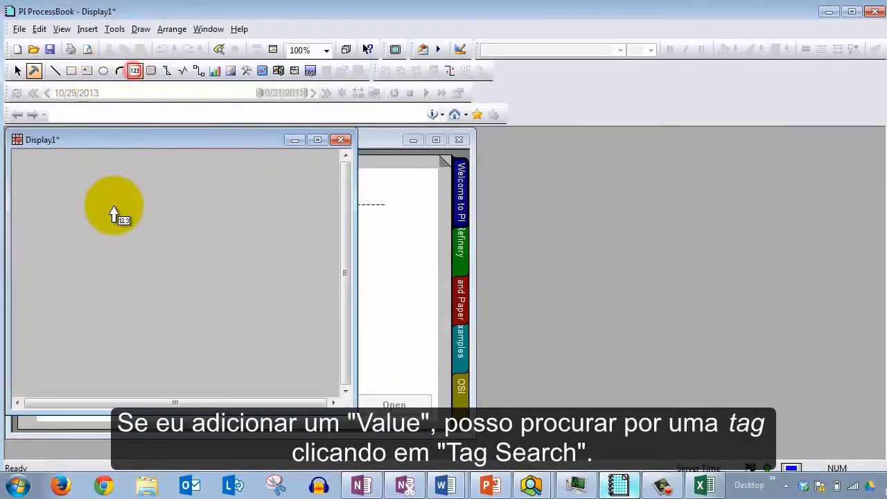
click(114, 208)
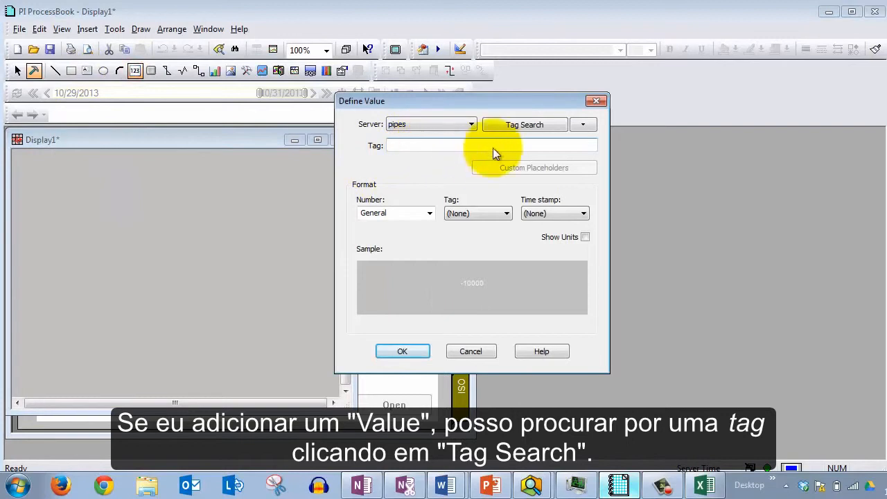
Open Tag Search from the Define Value dialog and search for Float32 tags with Point Source R
click(523, 127)
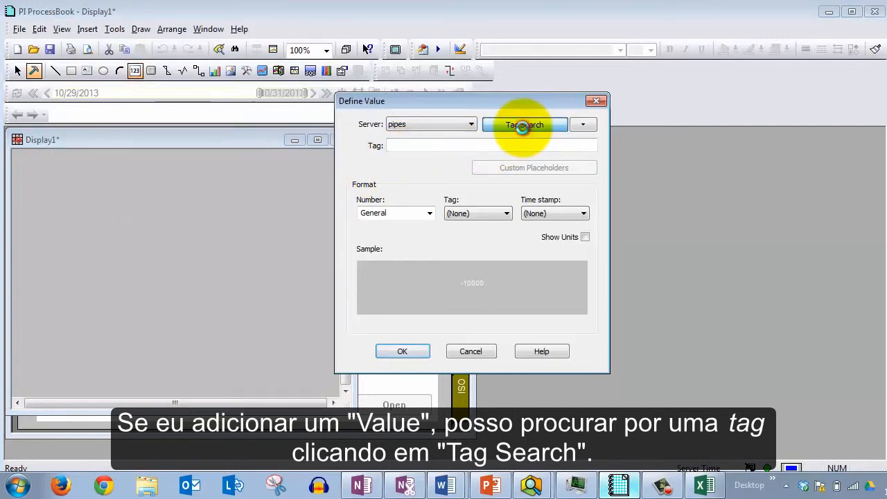
drag(448, 73, 648, 85)
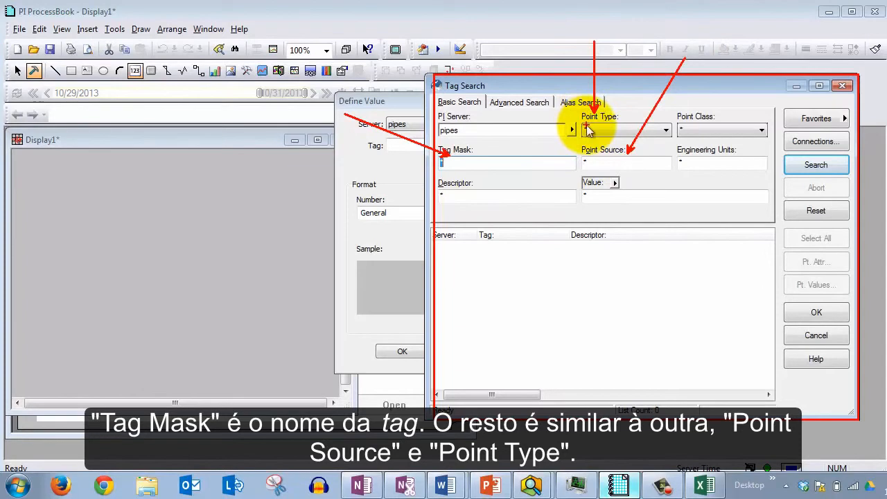
click(665, 130)
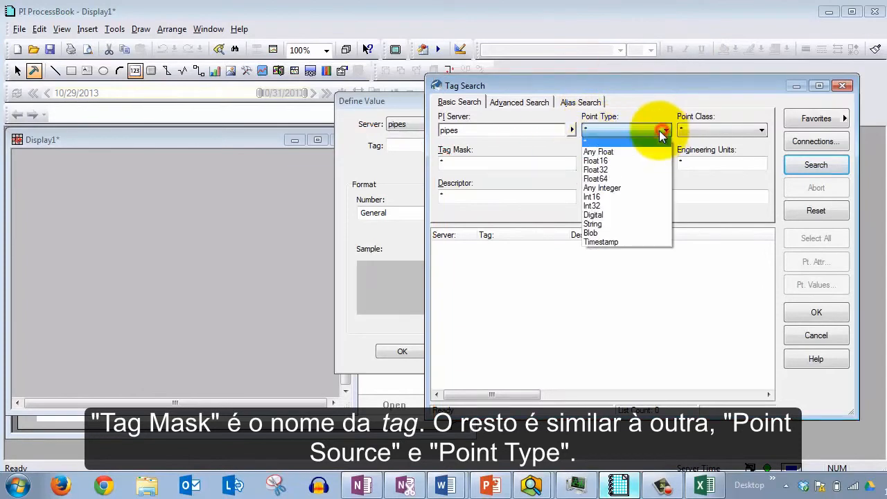
click(630, 169)
click(614, 162)
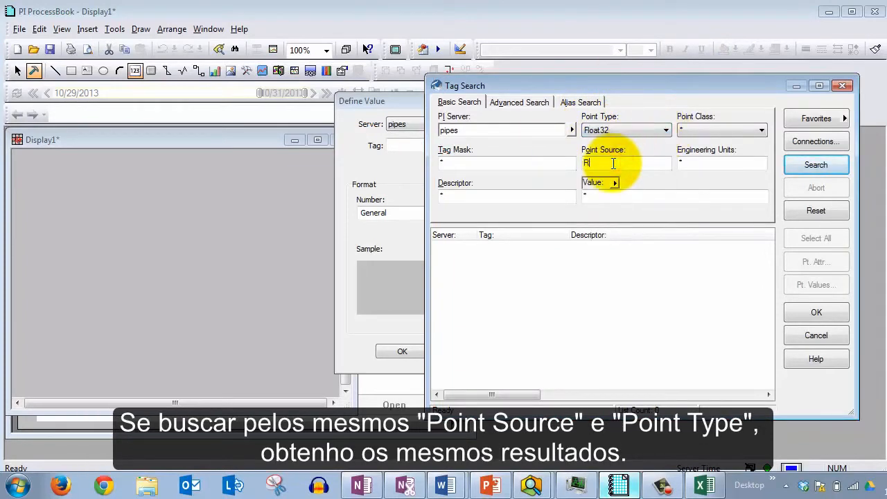
text(R)
click(816, 164)
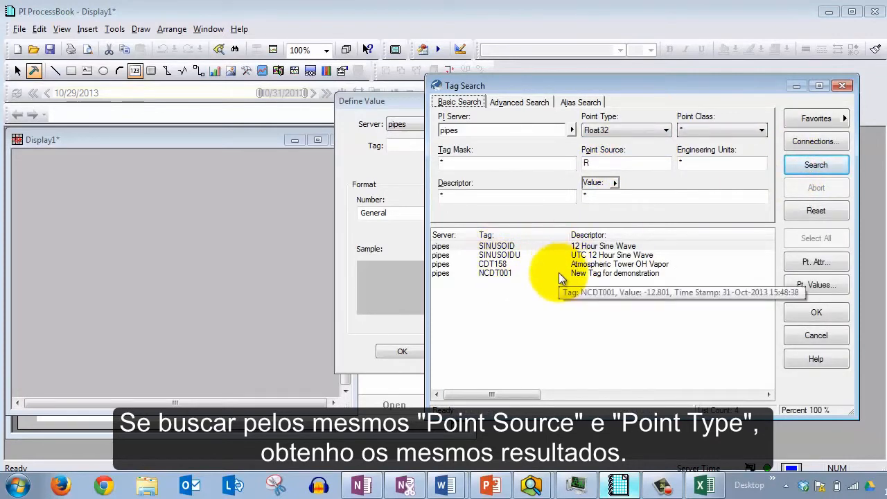
Close the Tag Search and Define Value dialogs and minimize ProcessBook to return to PI System Explorer
click(842, 86)
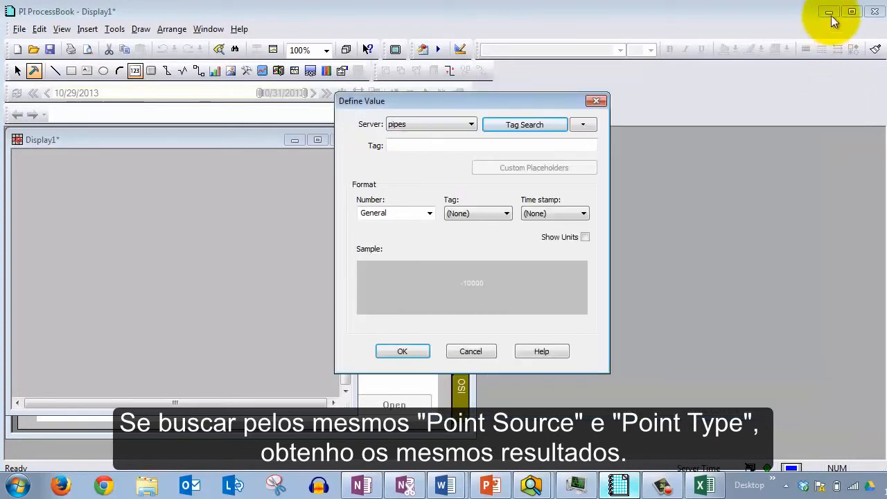
click(593, 102)
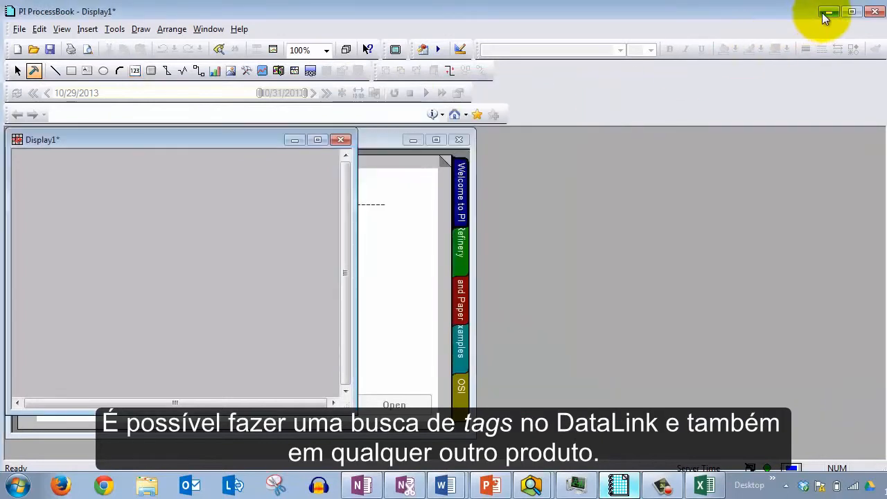
click(822, 13)
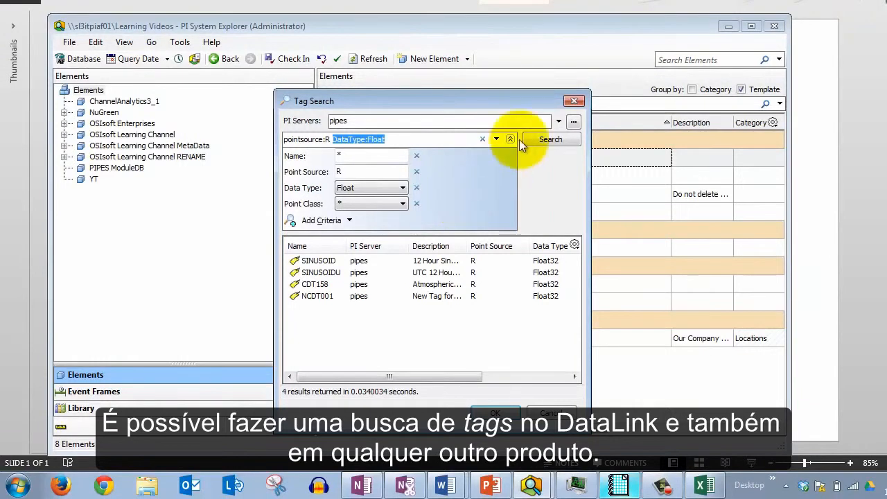
Close the Tag Search dialog and open a fresh Tag Search in PI System Explorer
click(573, 102)
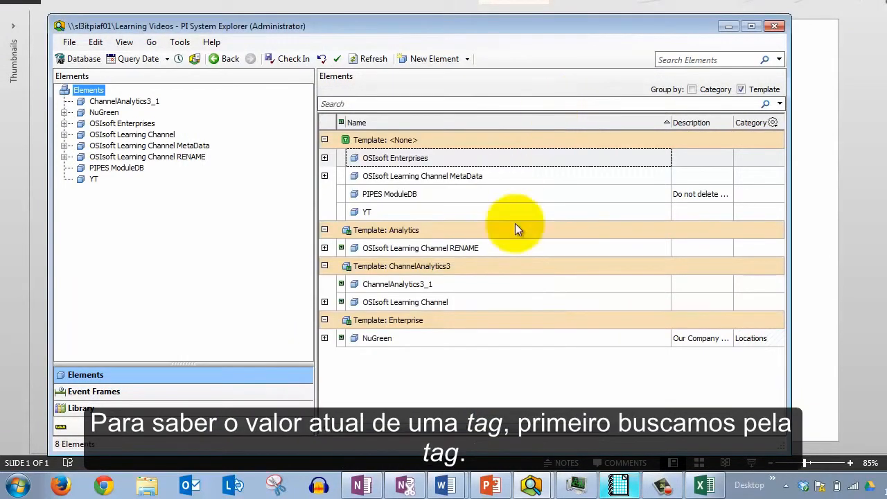
click(96, 41)
click(121, 88)
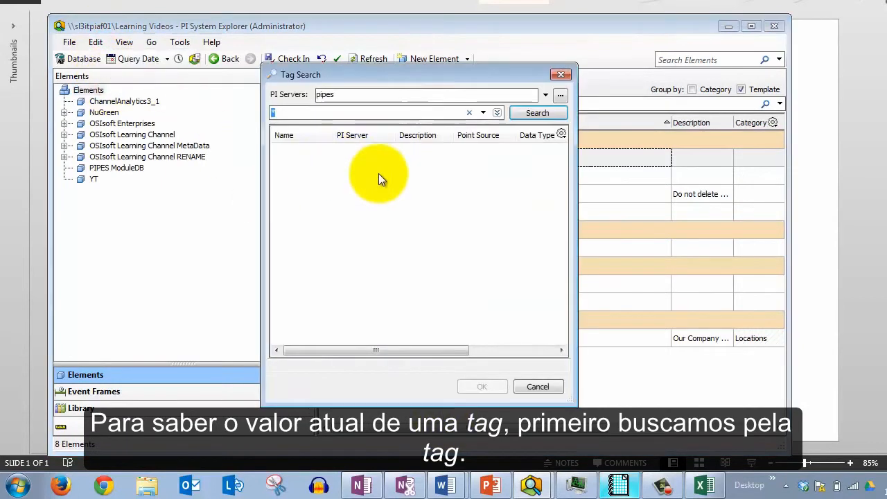
Expand the search criteria and set Data Type to Float32
click(484, 112)
click(418, 105)
click(496, 114)
click(340, 162)
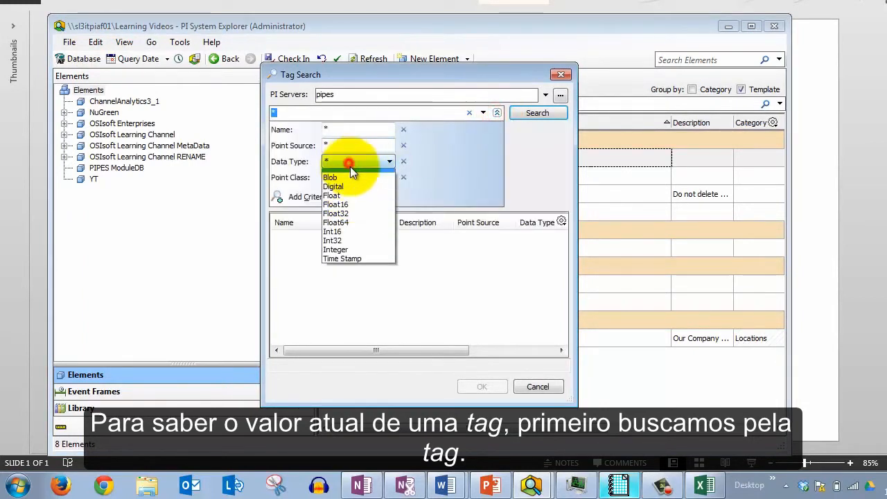
click(350, 220)
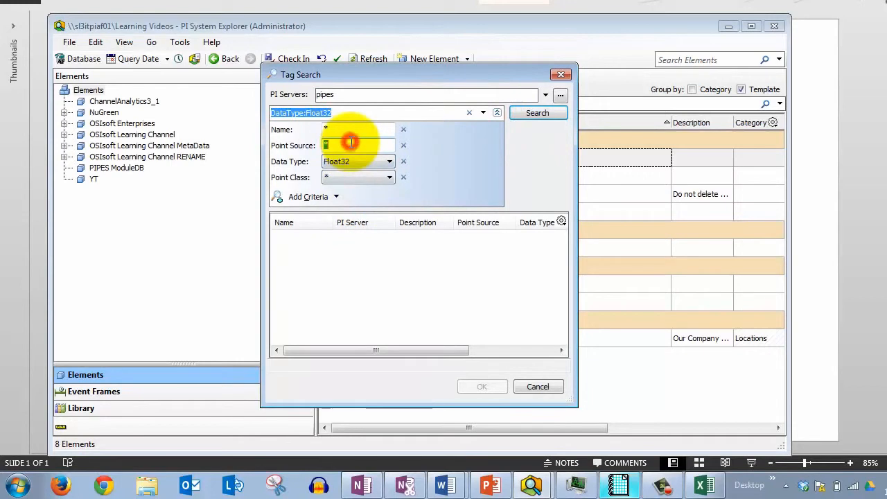
Set Point Source to R and run the tag search
text(R)
key(Return)
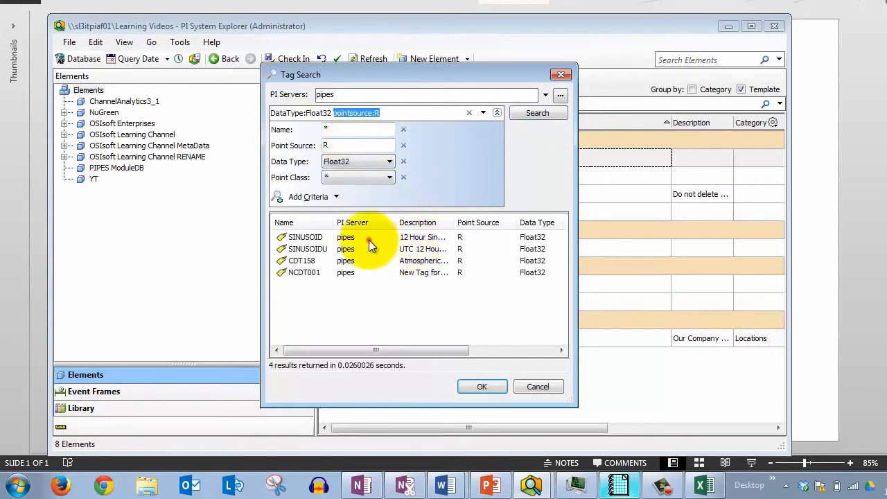
Open the time series data for the SINUSOID tag from the search results
click(367, 237)
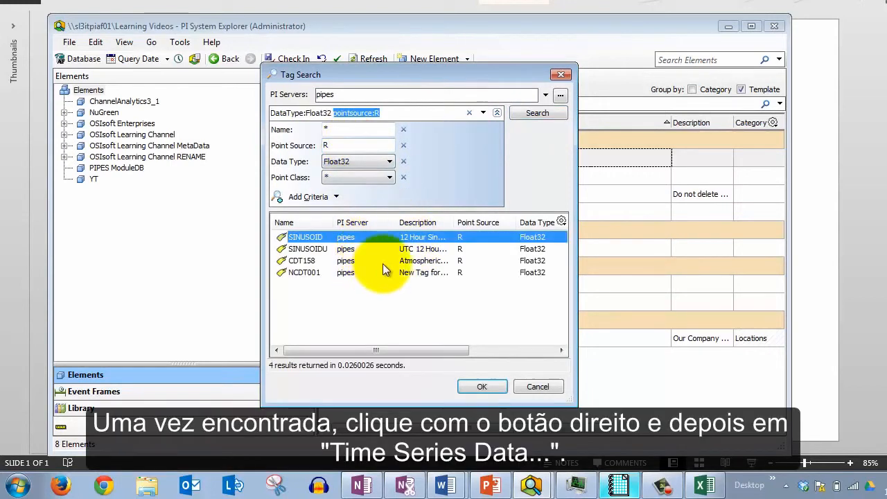
right_click(361, 237)
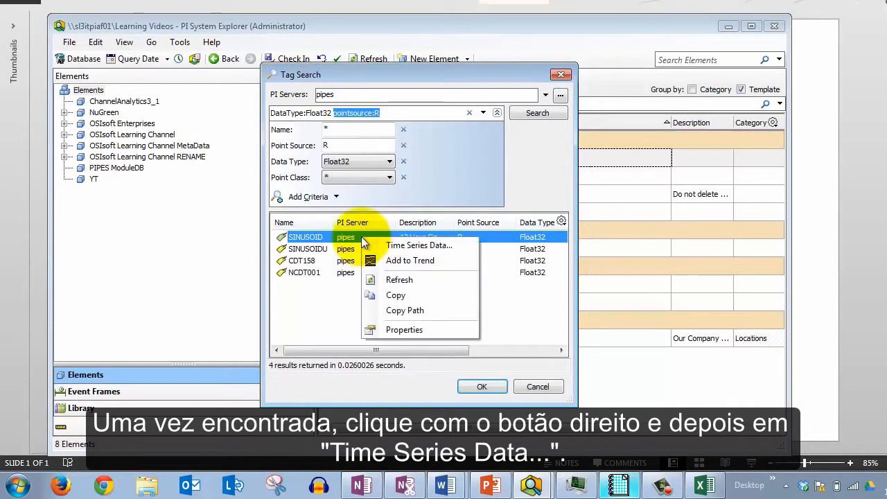
click(423, 245)
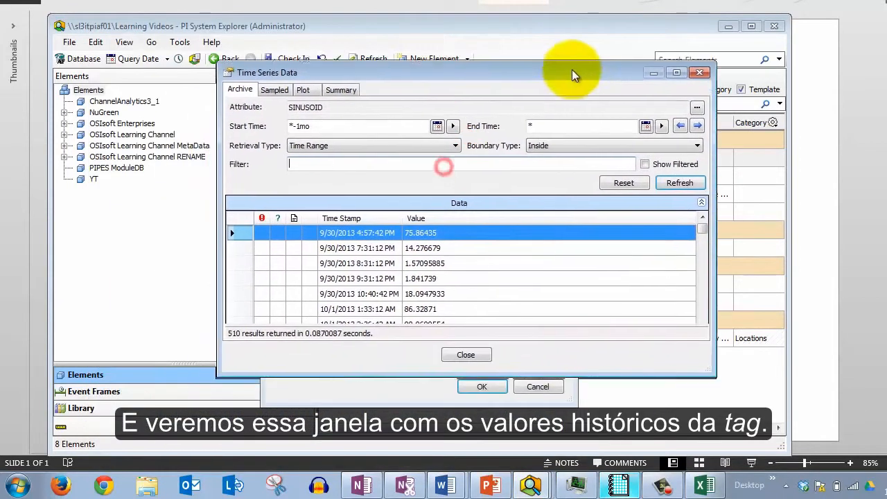
Enlarge the Time Series Data window and browse the SINUSOID archive values and time stamps
drag(573, 70, 566, 58)
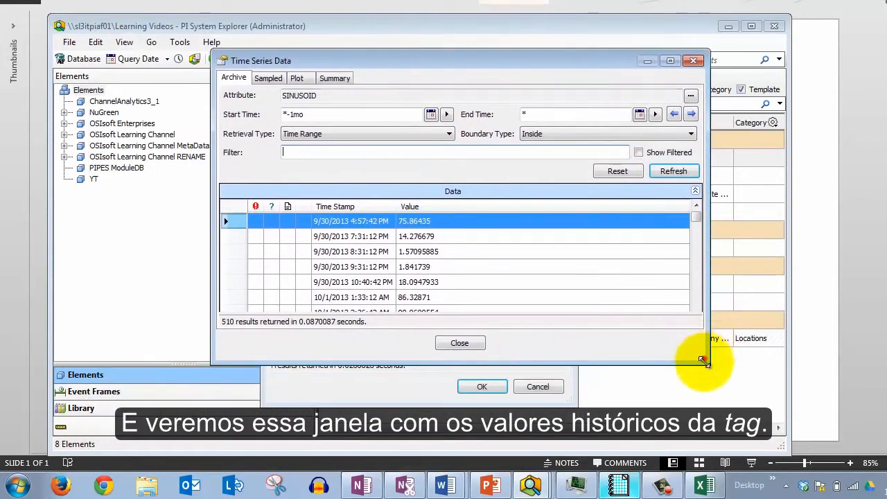
drag(704, 359, 746, 392)
key(ctrl+2)
drag(188, 90, 741, 144)
drag(463, 251, 697, 120)
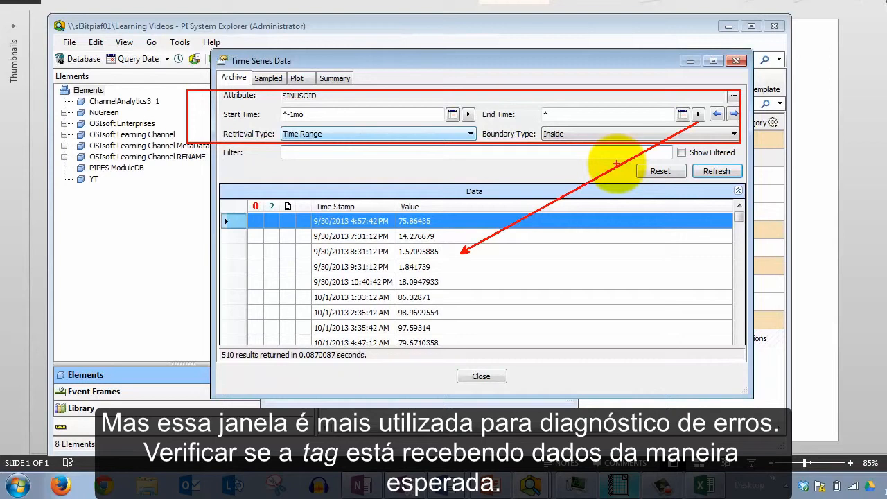
key(Escape)
drag(741, 219, 736, 344)
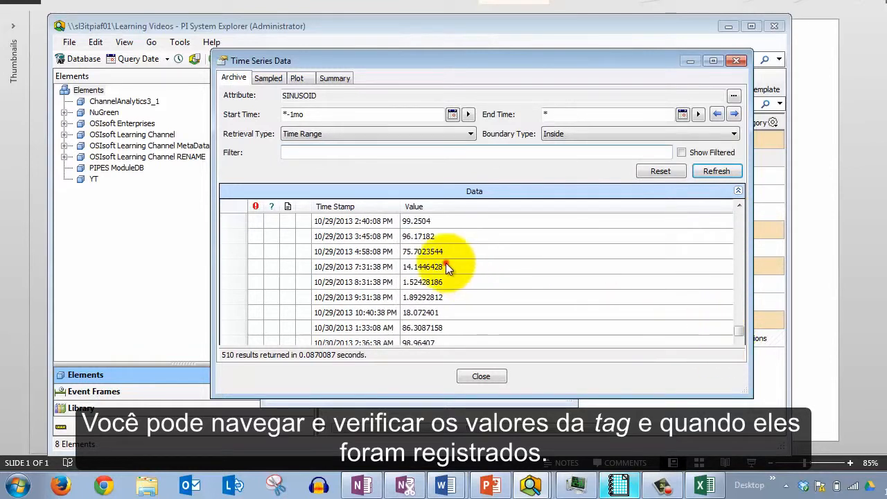
click(447, 267)
click(351, 282)
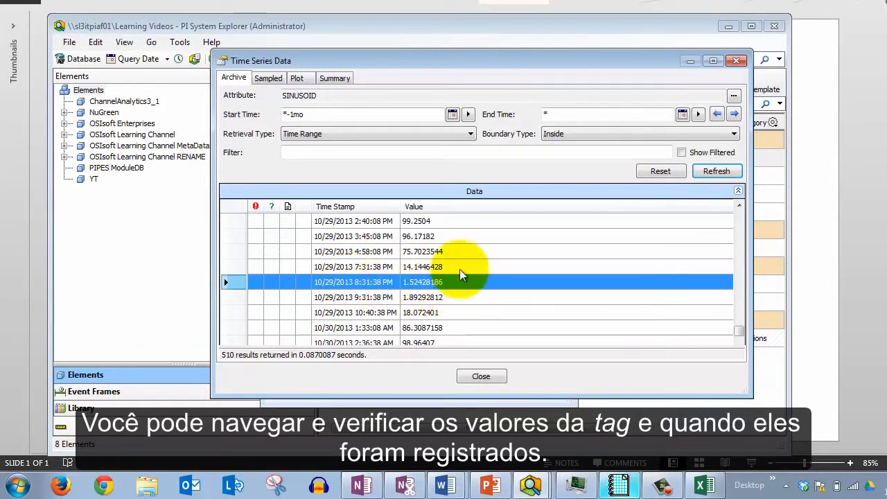
Close the Time Series Data and Tag Search windows and return to the presentation slide
click(736, 60)
click(560, 76)
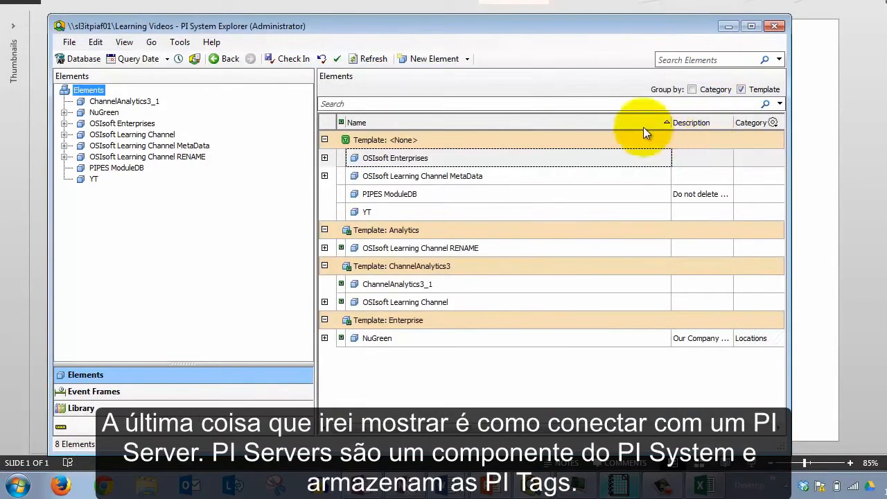
click(804, 126)
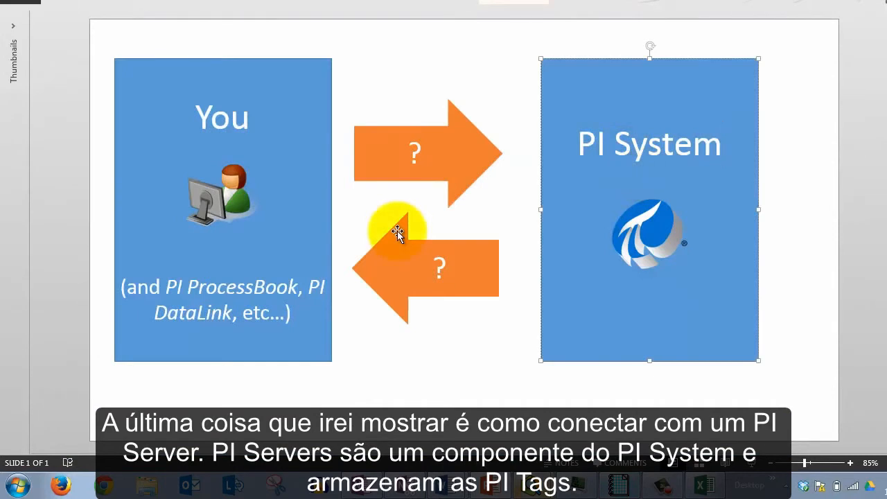
drag(576, 147, 701, 131)
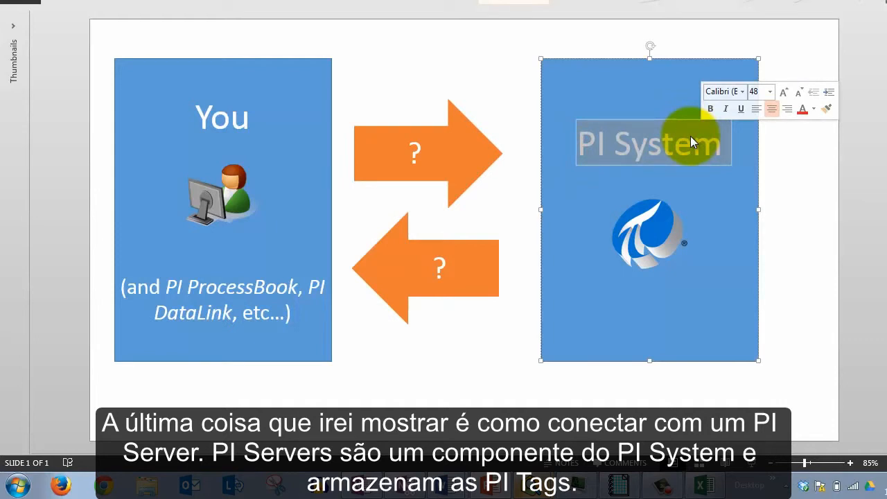
Launch PISDKUtility from the PI System programs folder
click(17, 487)
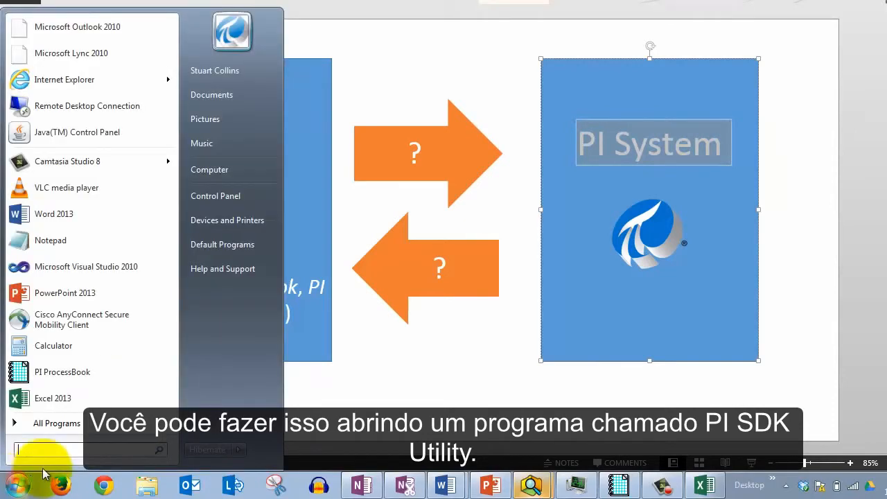
click(60, 423)
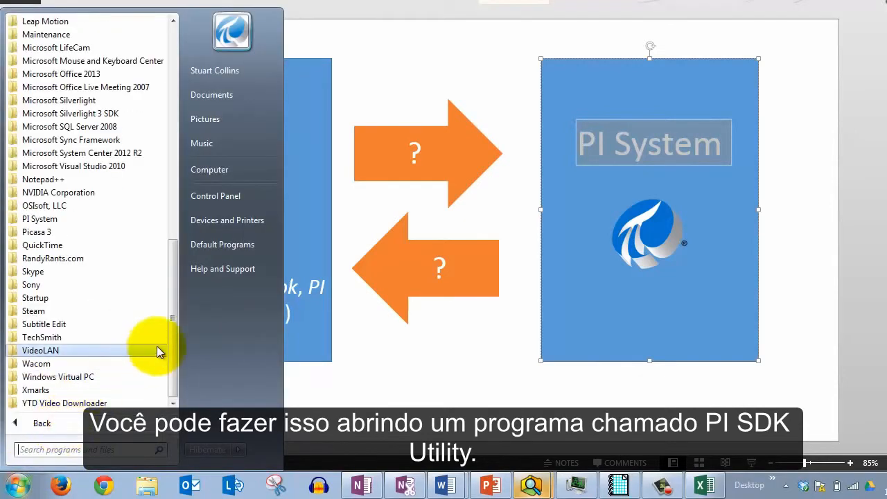
click(86, 213)
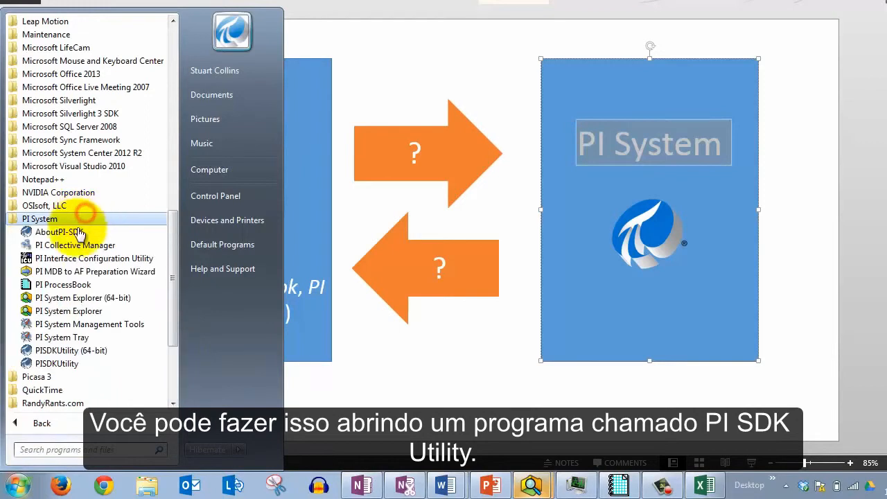
click(77, 363)
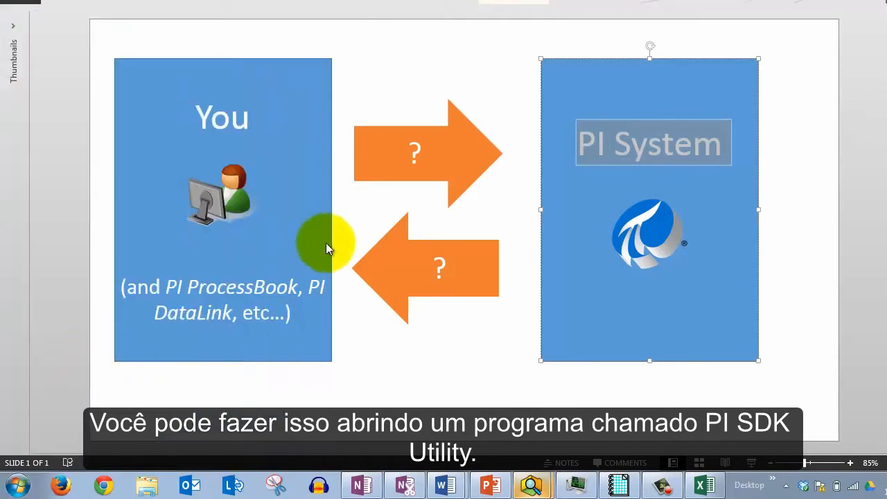
drag(287, 57, 348, 53)
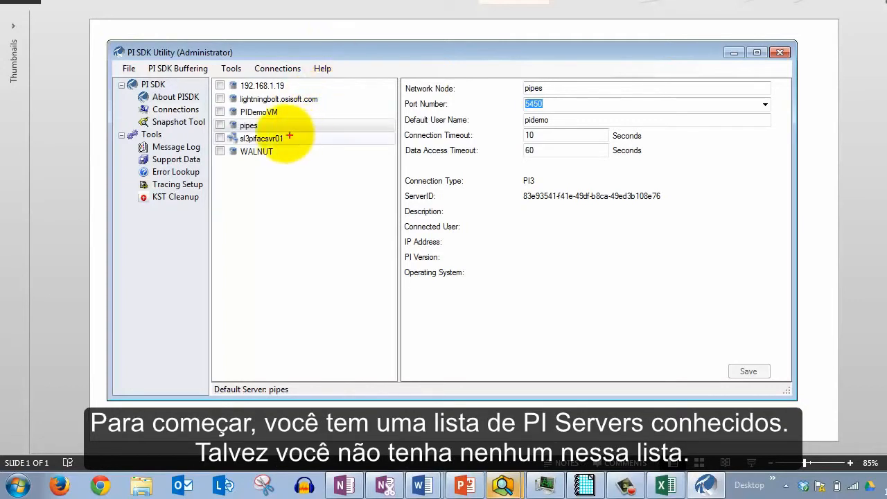
key(ctrl+2)
mouse_move(213, 69)
mouse_down()
mouse_move(326, 173)
mouse_move(390, 173)
mouse_up()
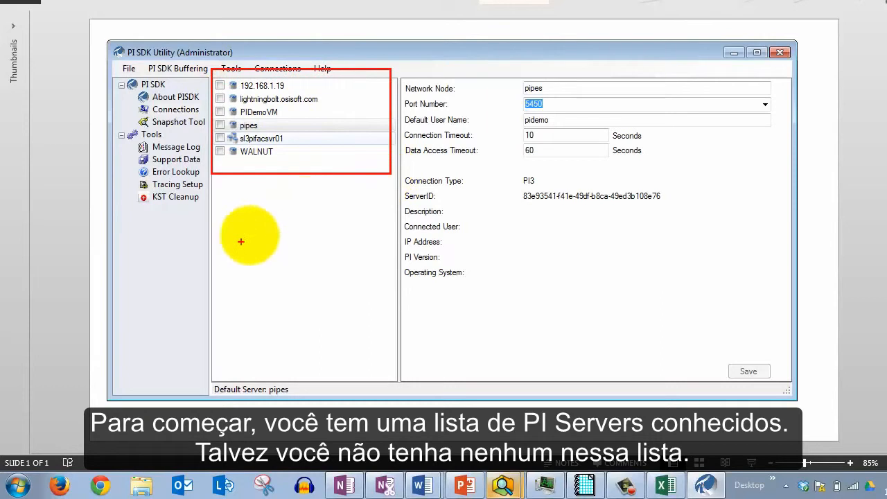
drag(333, 154, 433, 280)
key(Escape)
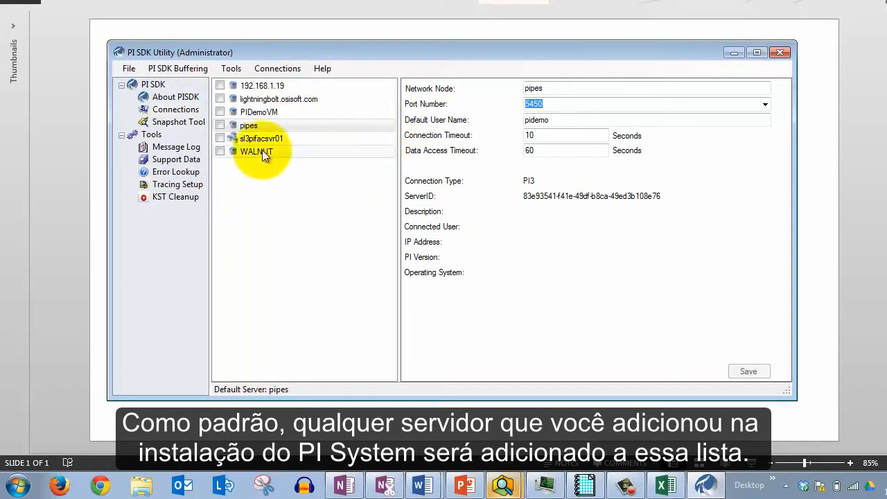
Connect to the pipes server and review its connection details and connected user
click(236, 129)
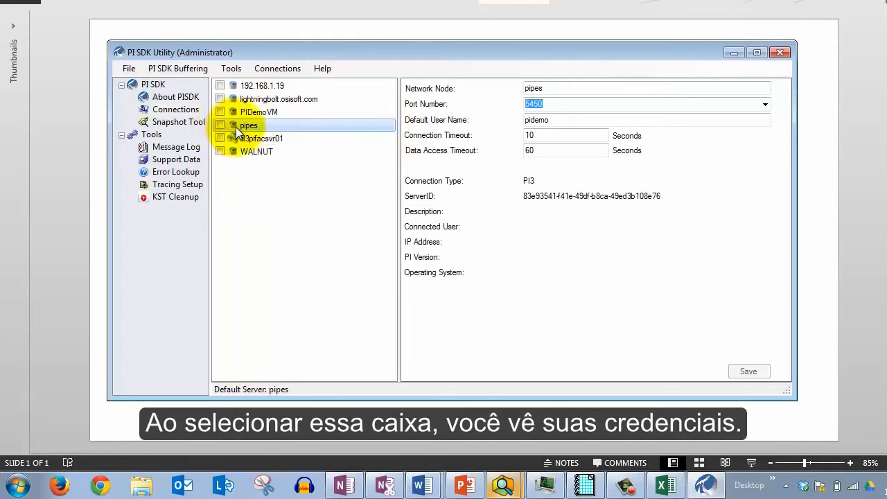
click(220, 125)
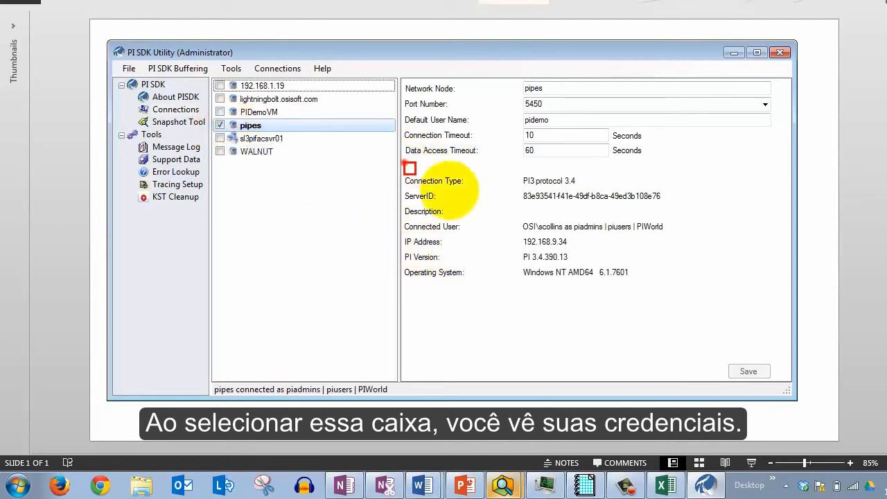
drag(403, 163, 706, 307)
drag(629, 254, 689, 299)
drag(513, 258, 464, 347)
drag(388, 216, 746, 239)
mouse_move(562, 221)
mouse_down()
mouse_move(680, 154)
mouse_move(678, 99)
mouse_up()
mouse_move(601, 221)
mouse_down()
mouse_move(726, 141)
mouse_move(747, 44)
mouse_move(683, 87)
mouse_move(683, 98)
mouse_up()
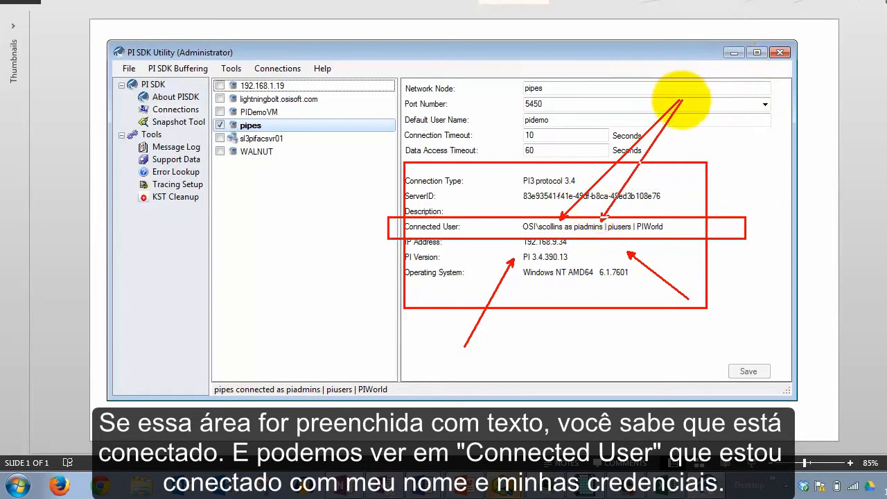
drag(585, 234, 671, 233)
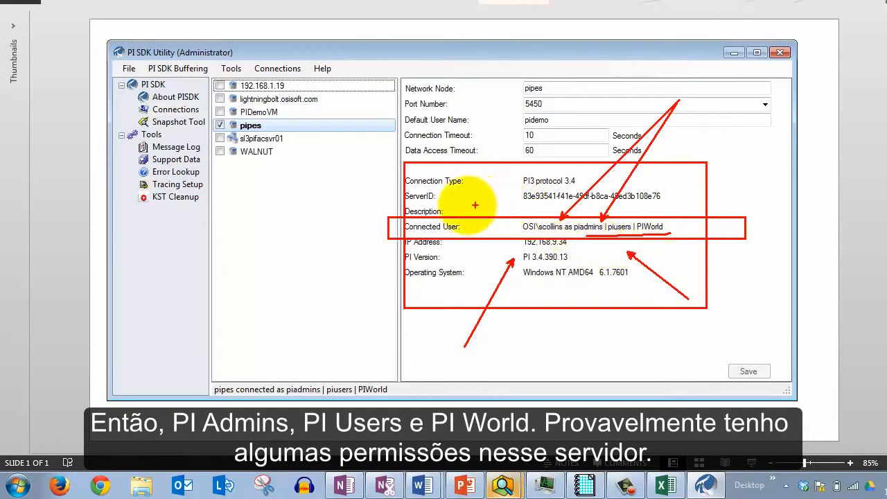
key(Escape)
click(244, 178)
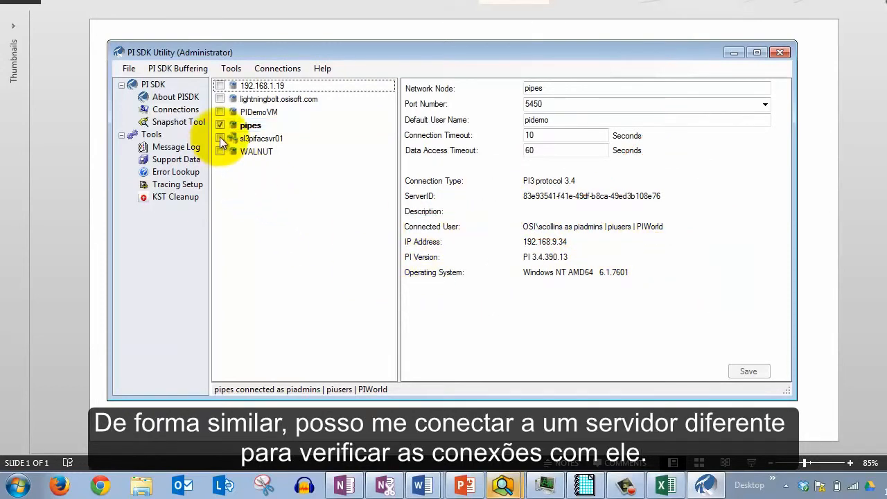
Switch the connection from pipes to sl3pifacsvr01 and review its connection details
click(220, 137)
click(220, 125)
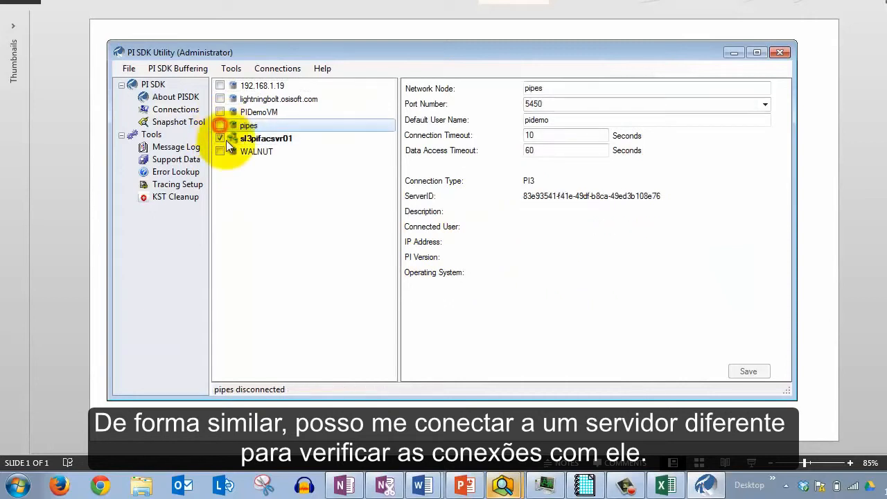
click(236, 140)
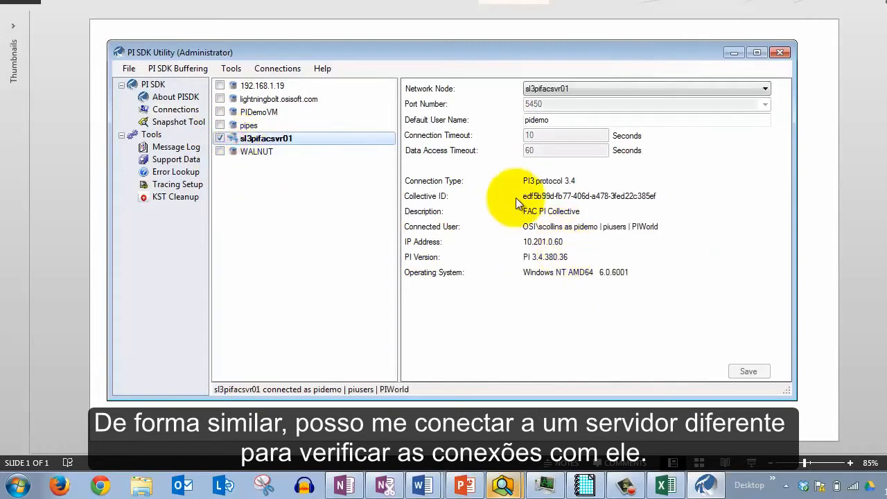
drag(373, 199, 707, 244)
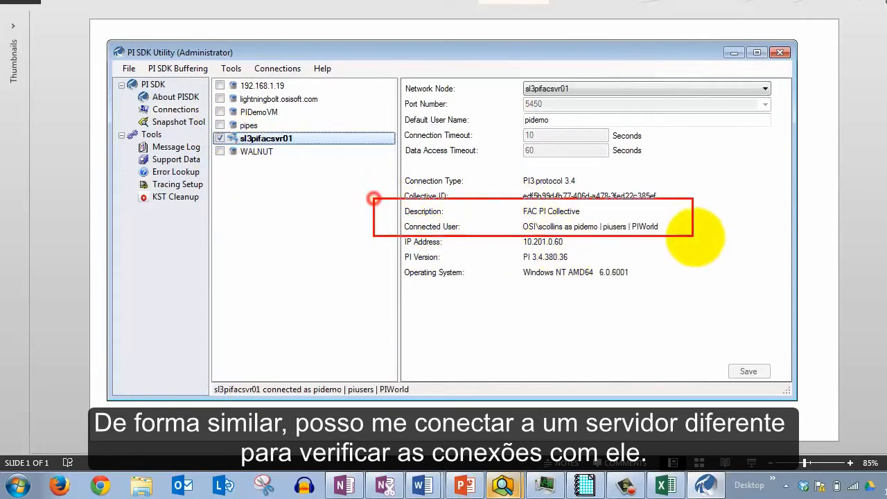
drag(585, 216, 619, 93)
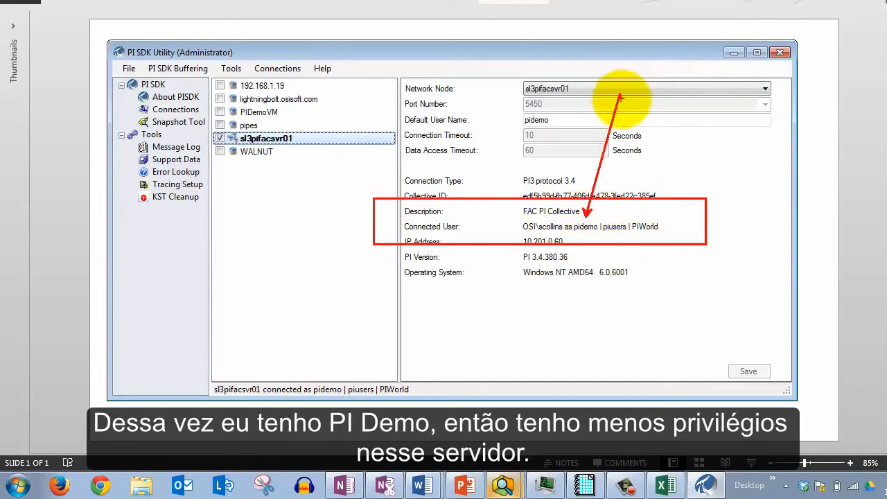
drag(625, 210, 627, 94)
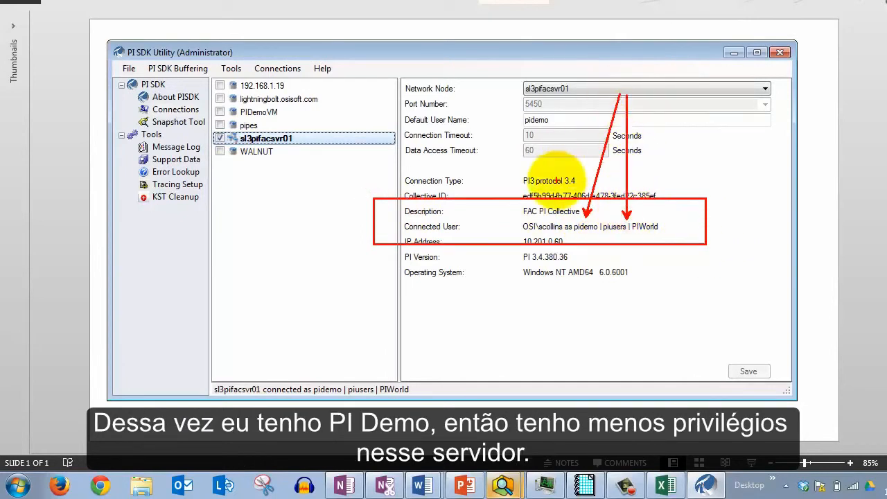
key(Escape)
Disconnect sl3pifacsvr01 and try connecting to the WALNUT server, dismissing the error
click(219, 138)
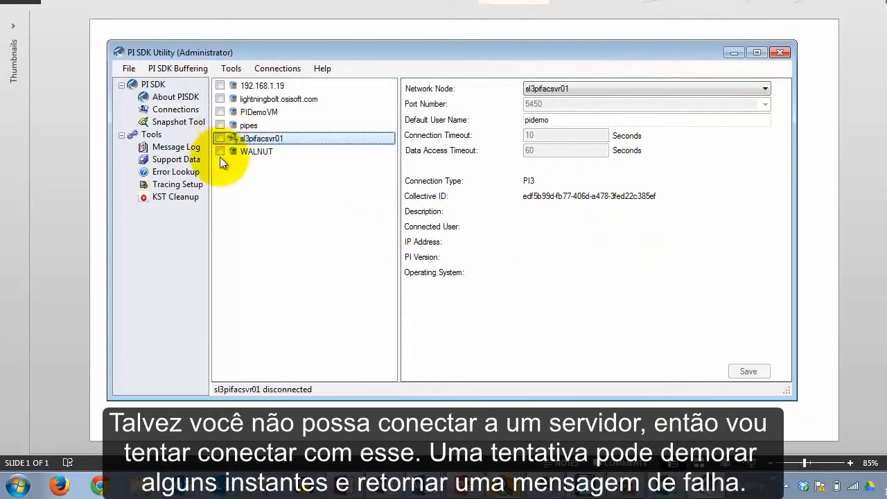
click(220, 151)
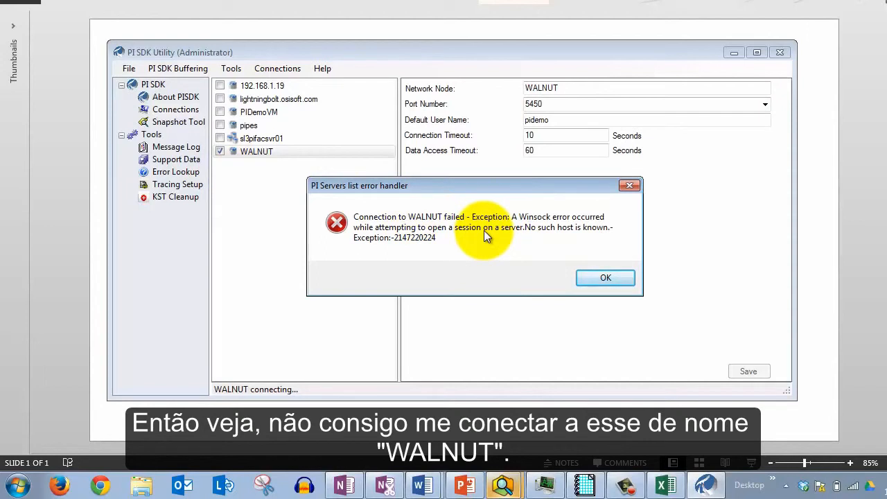
click(590, 277)
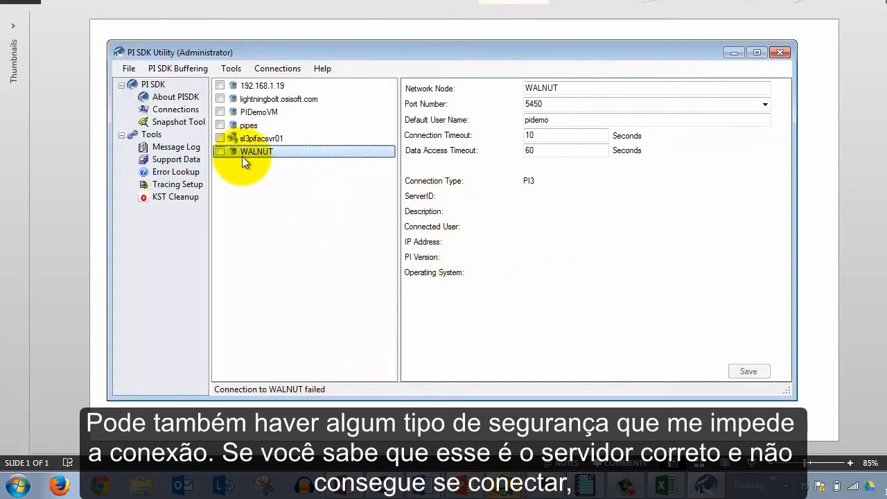
Close PI SDK Utility
drag(405, 168, 733, 299)
drag(387, 215, 752, 242)
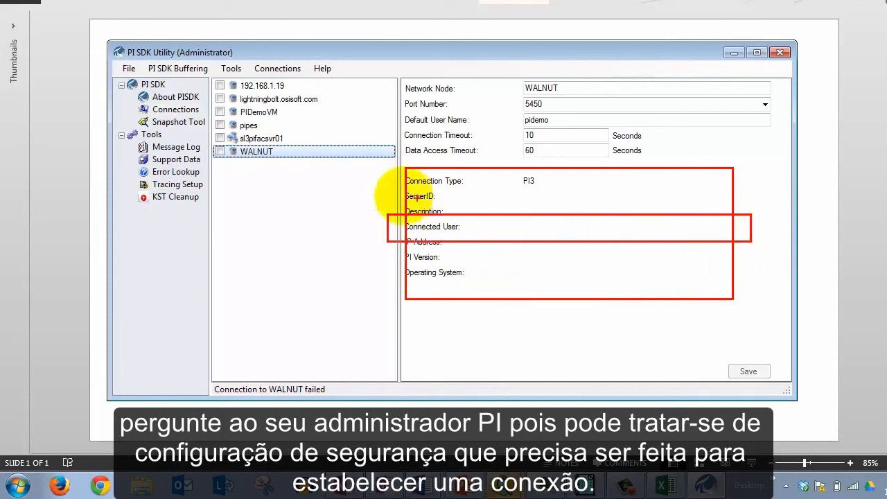
drag(291, 157, 347, 205)
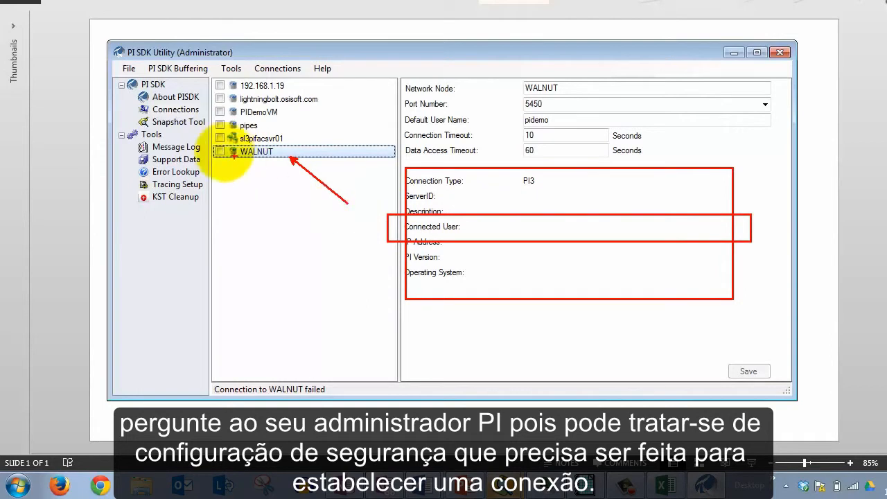
key(Escape)
click(780, 53)
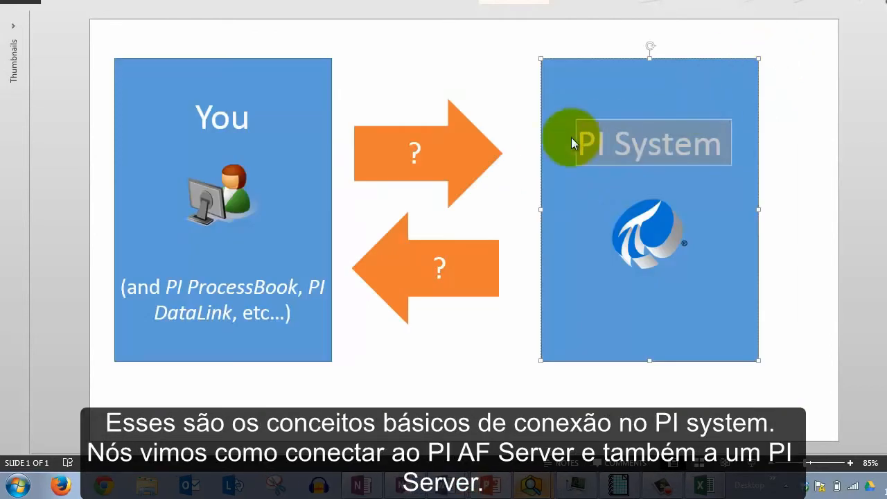
Add the lines AF and PI Server beneath PI System in the slide's text box
click(697, 136)
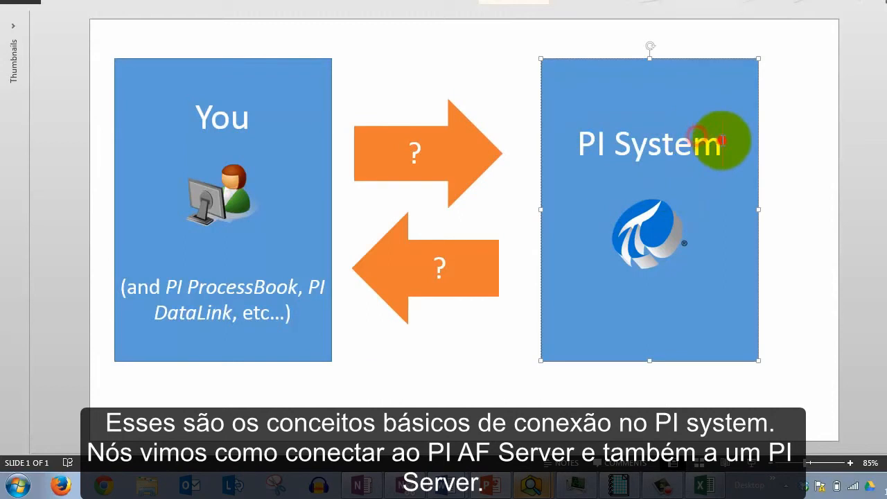
key(Return)
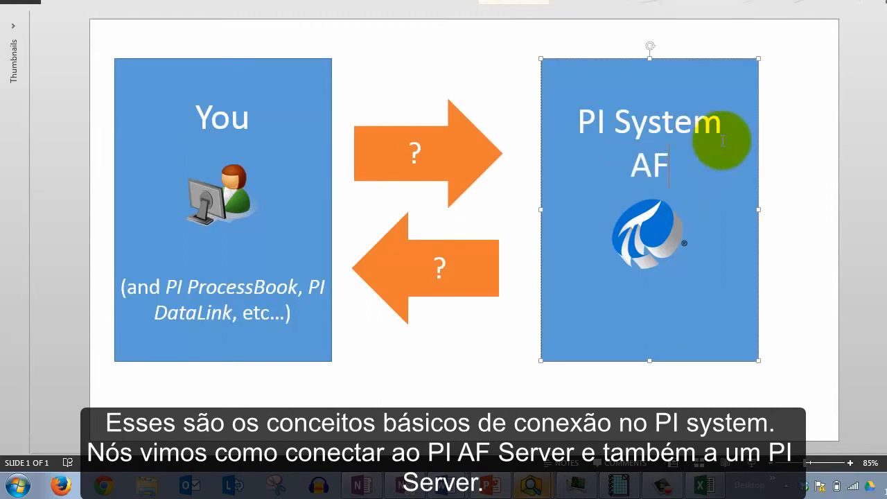
text(AF)
key(Return)
text(PI Server)
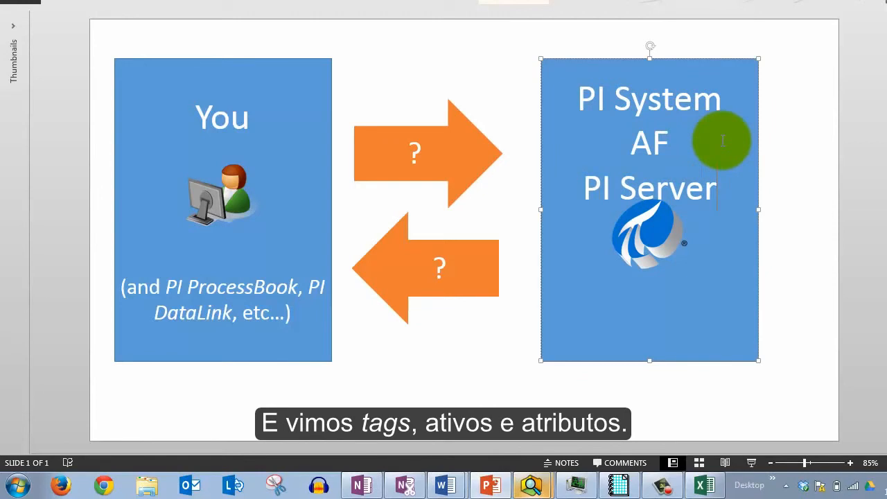
key(Return)
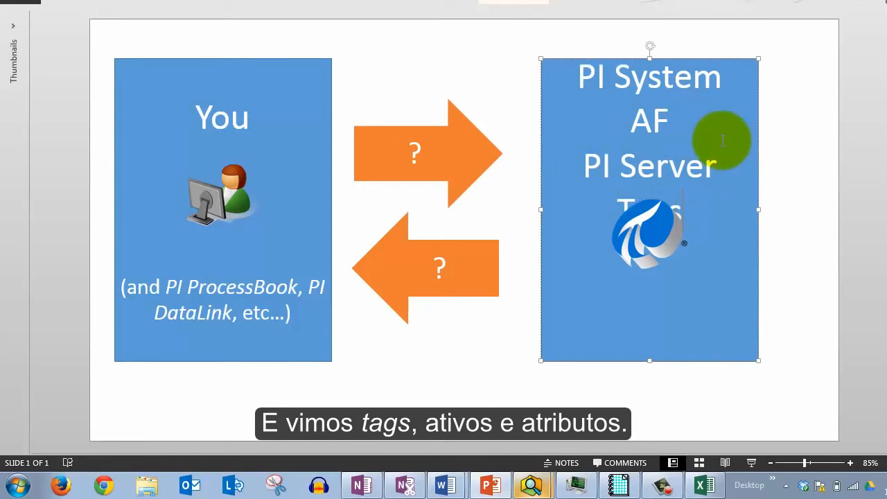
Move the PI logo lower in the box and add Assets An after Tags on the new line
drag(659, 229, 594, 323)
click(685, 213)
text(Assets An)
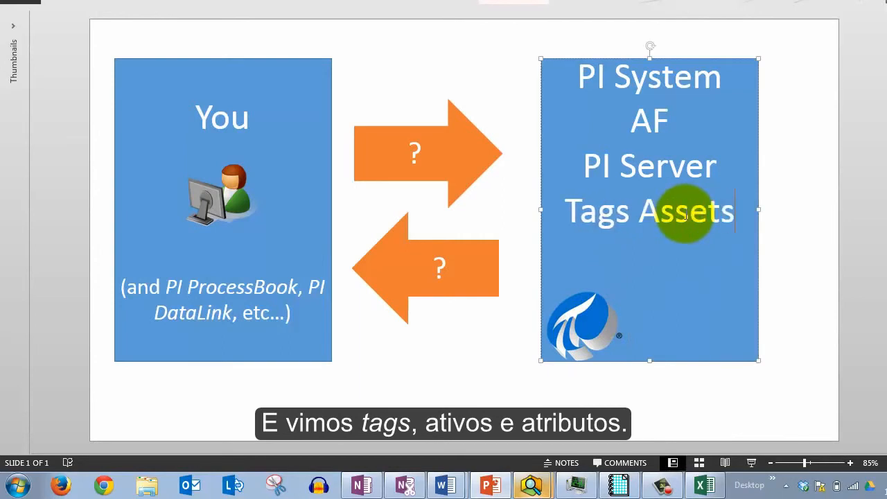